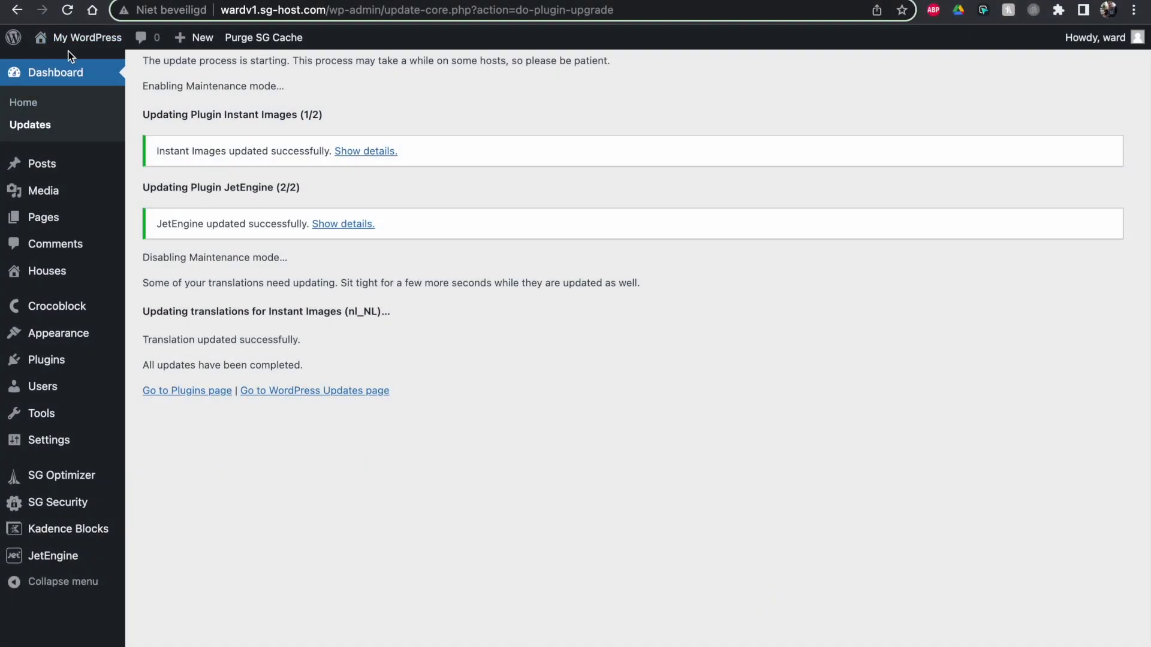
- Visit the live site from the admin bar and scroll through the front-page post cards
mouse_move(80, 48)
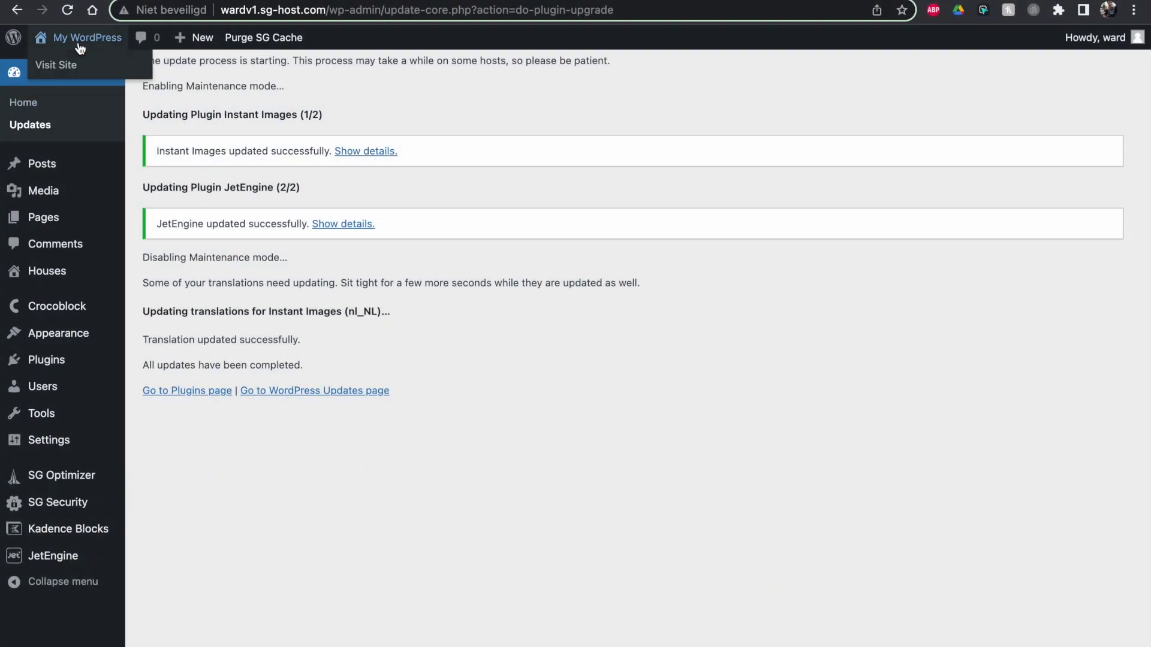
left_click(80, 47)
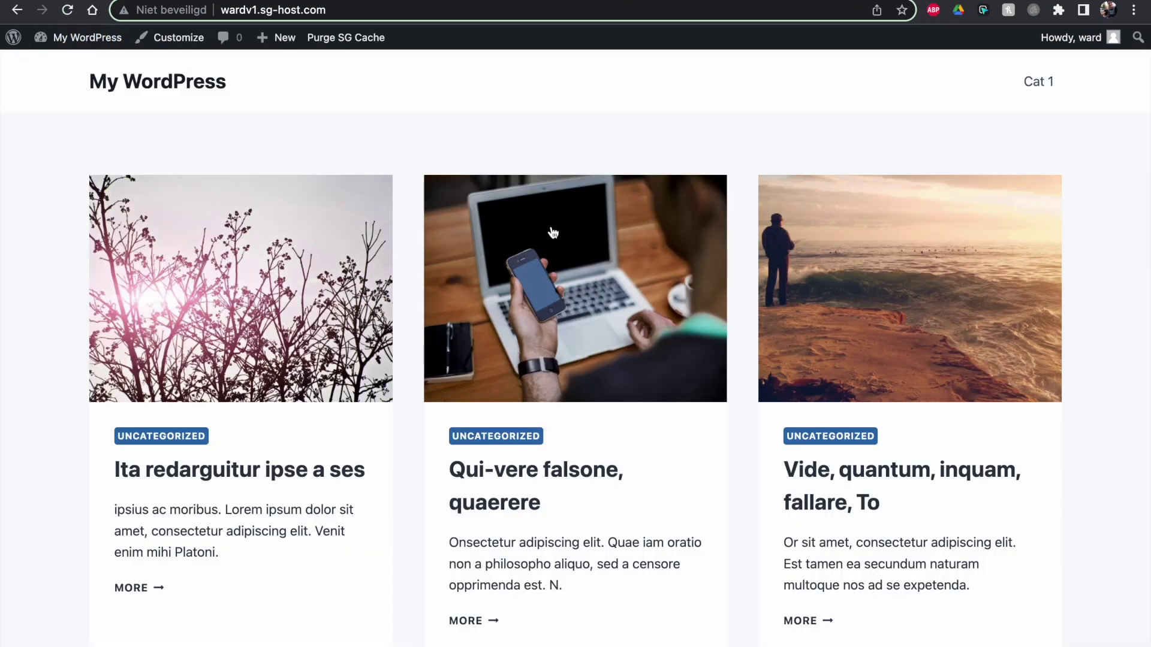
scroll(654, 483, "down", 10)
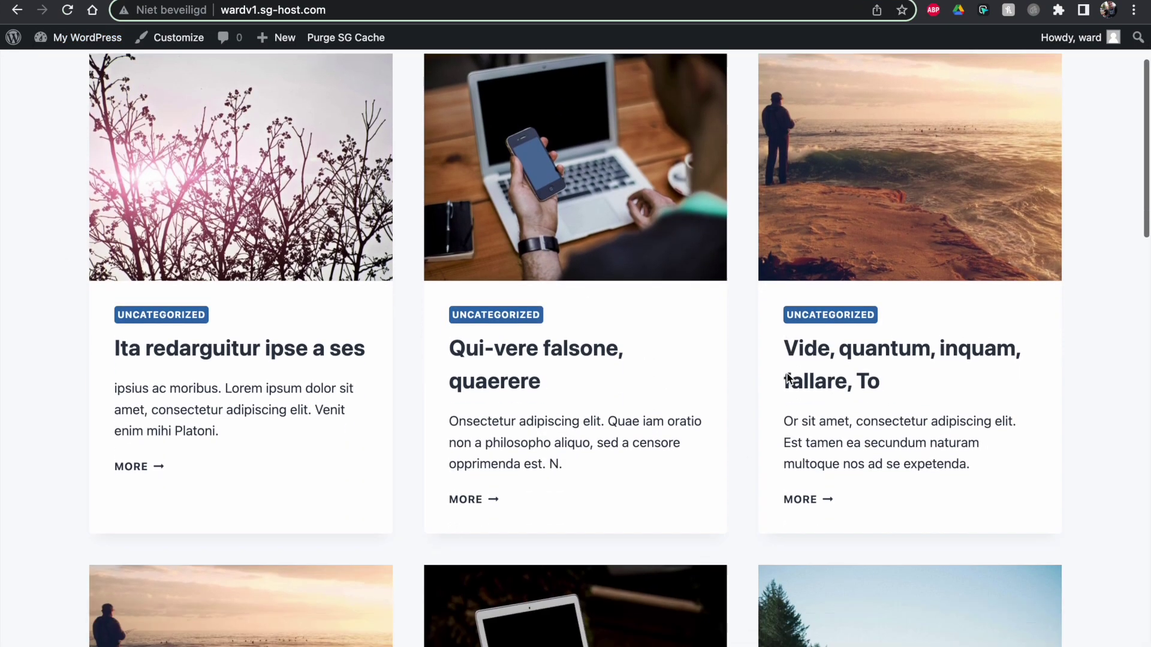
scroll(789, 379, "down", 15)
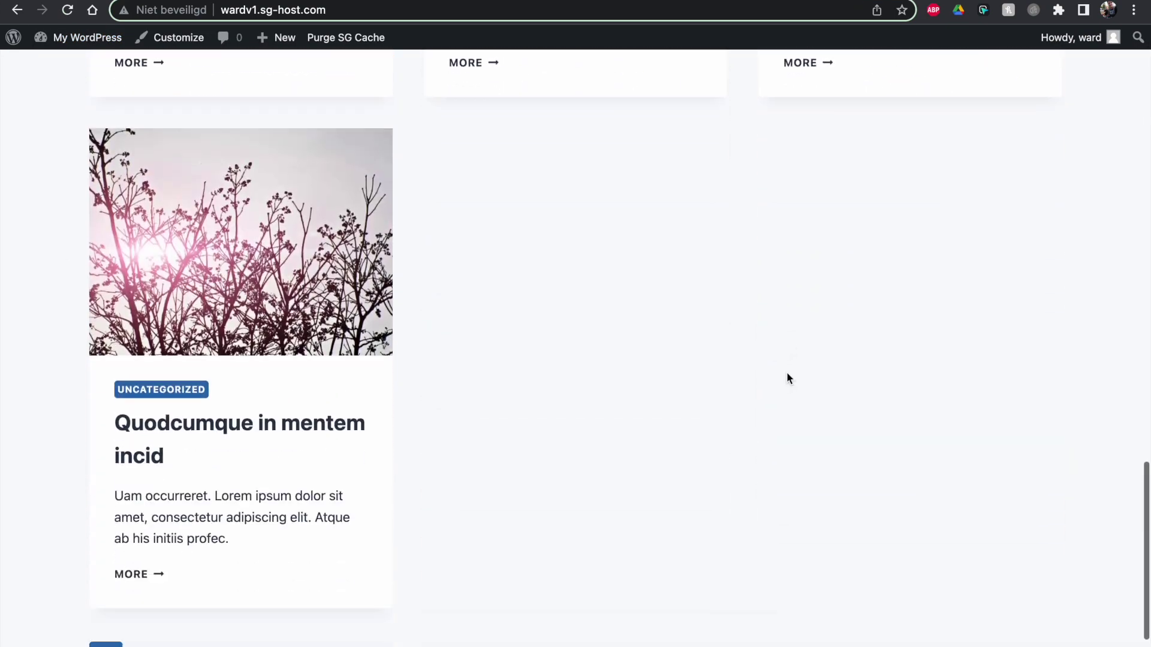
scroll(737, 419, "up", 8)
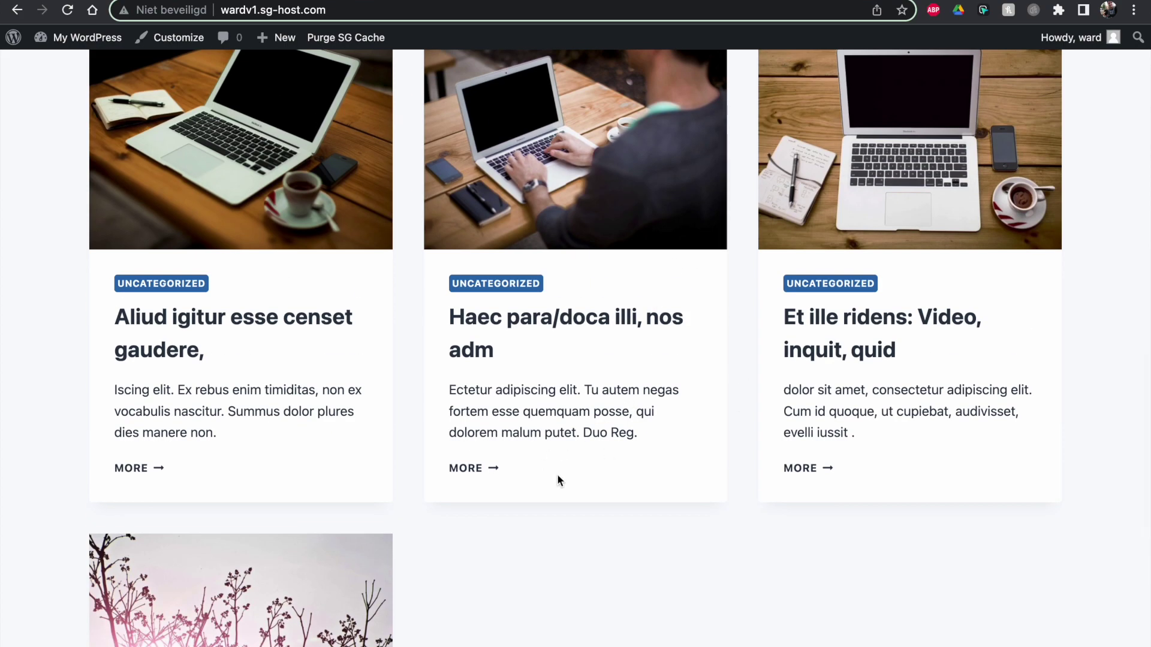
scroll(595, 486, "up", 15)
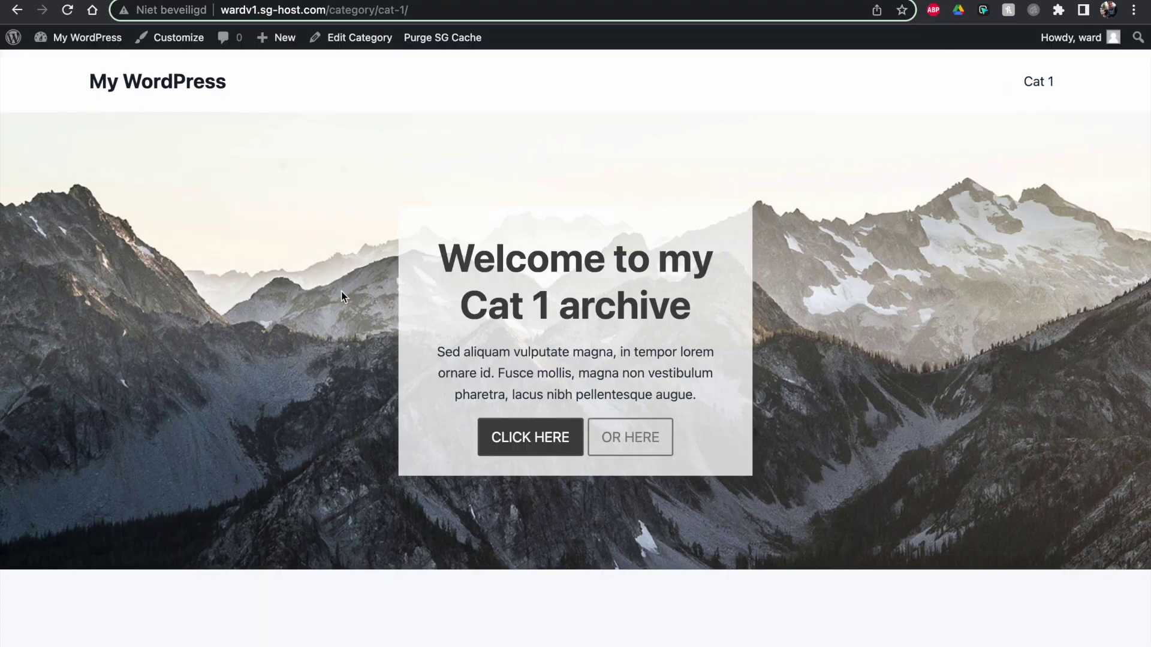
- Scroll through the Cat 1 archive's three-column grid of Learn More post cards
scroll(558, 295, "down", 10)
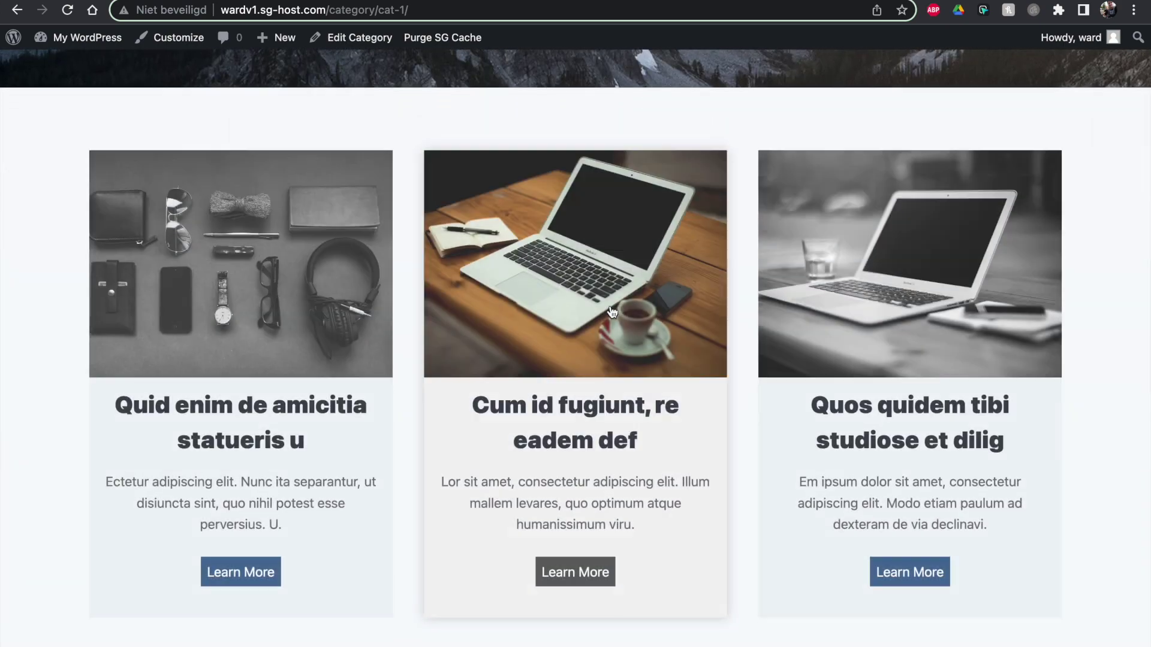
scroll(612, 311, "down", 15)
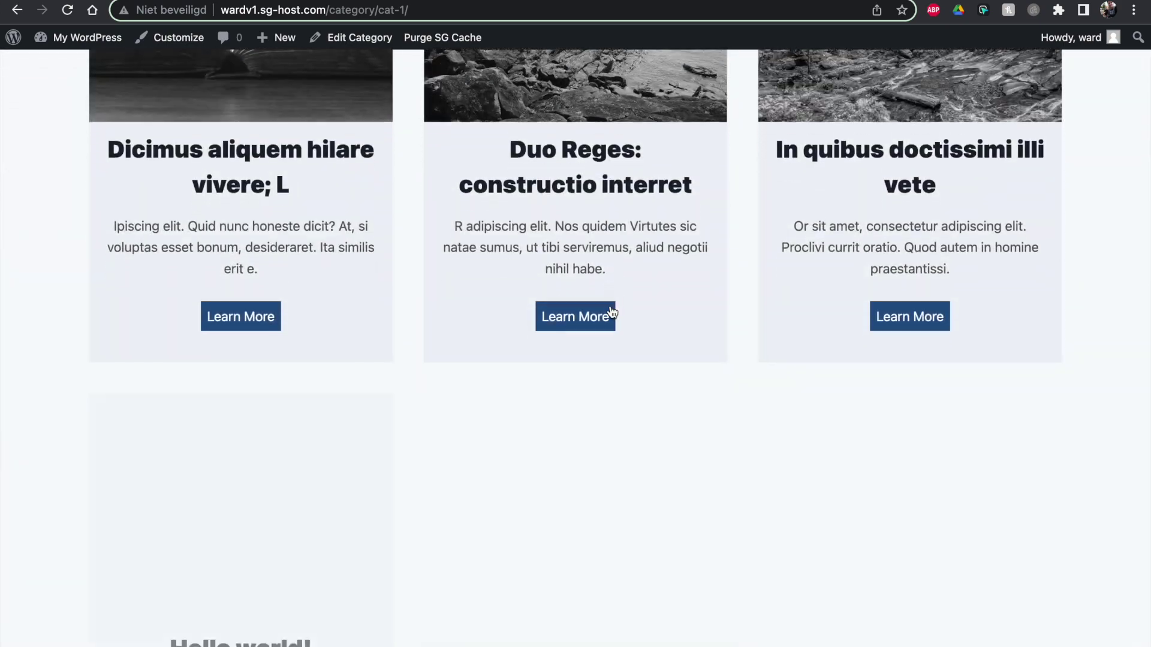
scroll(610, 311, "down", 2)
scroll(610, 311, "up", 13)
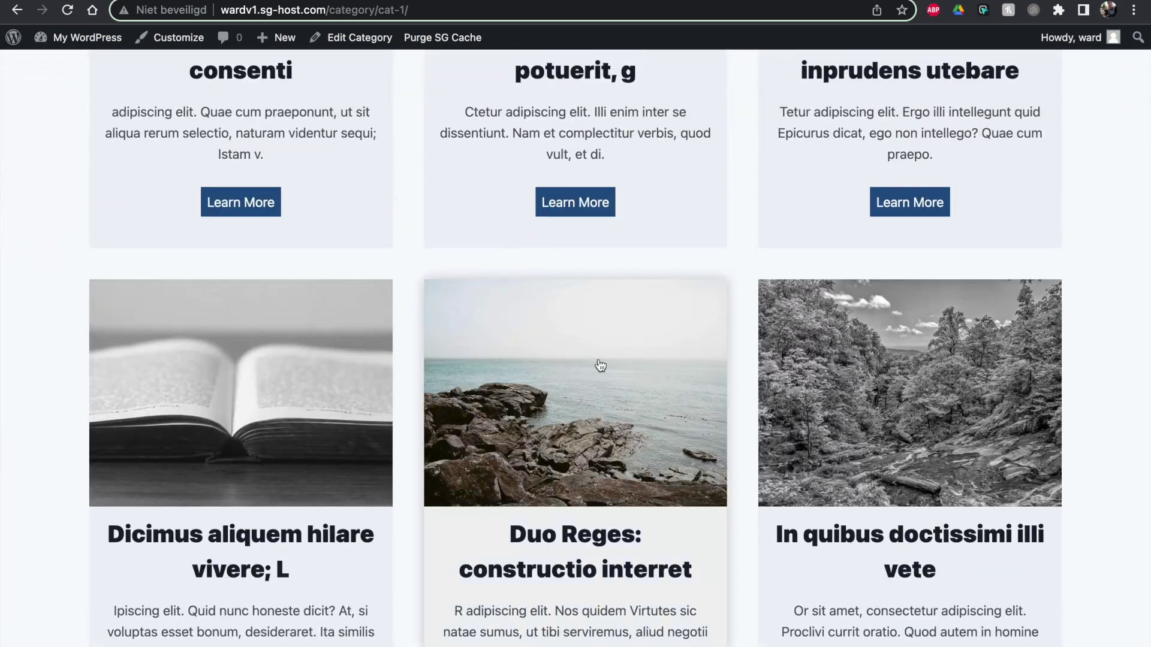
scroll(352, 398, "down", 3)
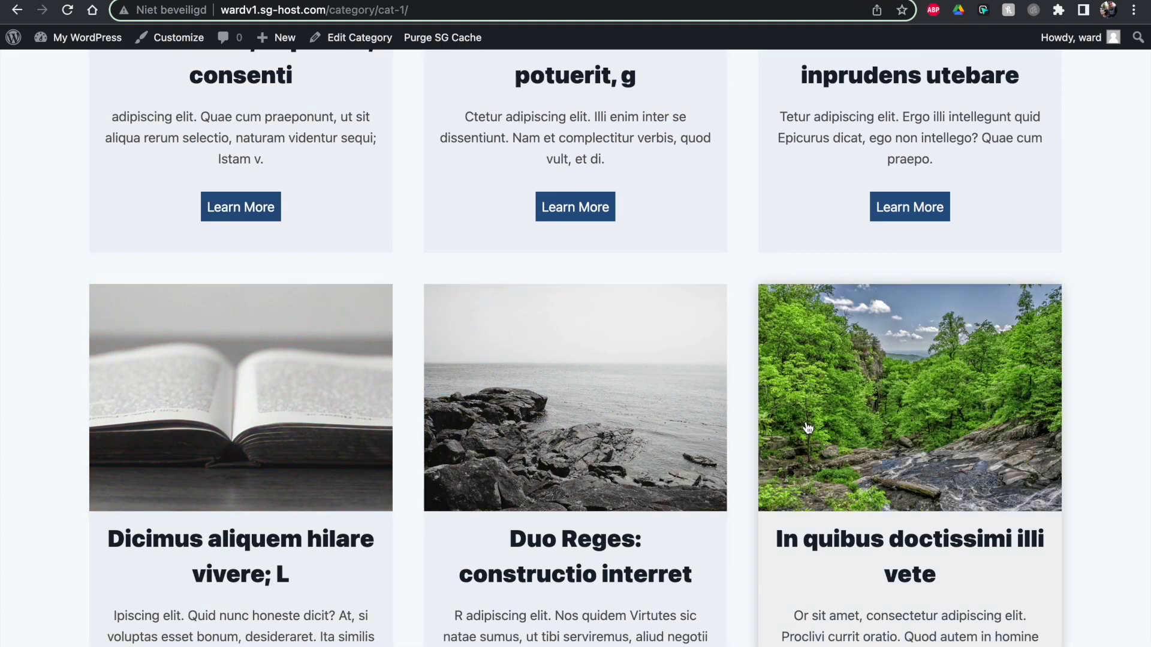
scroll(660, 422, "up", 5)
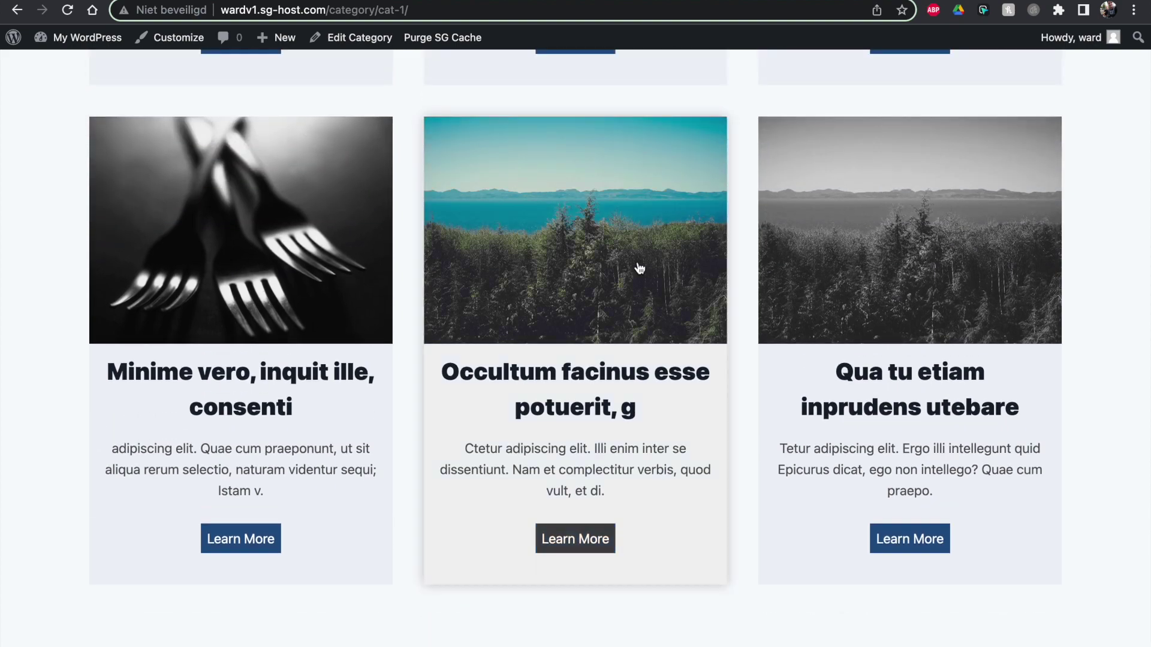
scroll(825, 277, "up", 12)
scroll(824, 277, "down", 9)
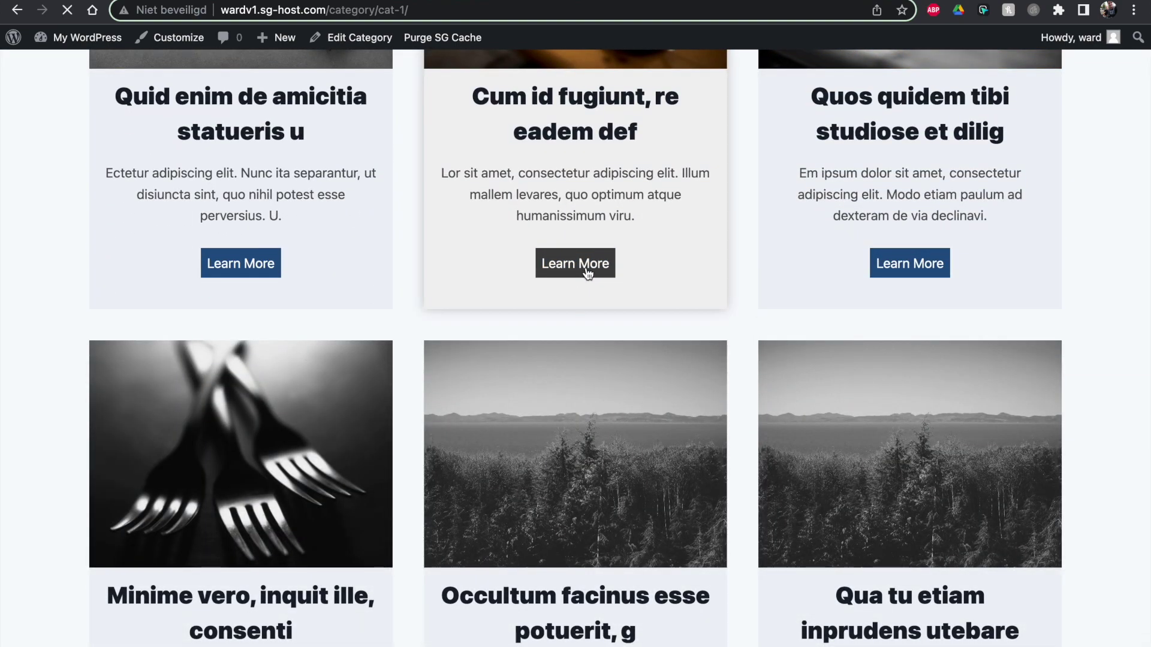
- Scroll down the post to Similar Posts and select its heading text
scroll(599, 319, "down", 5)
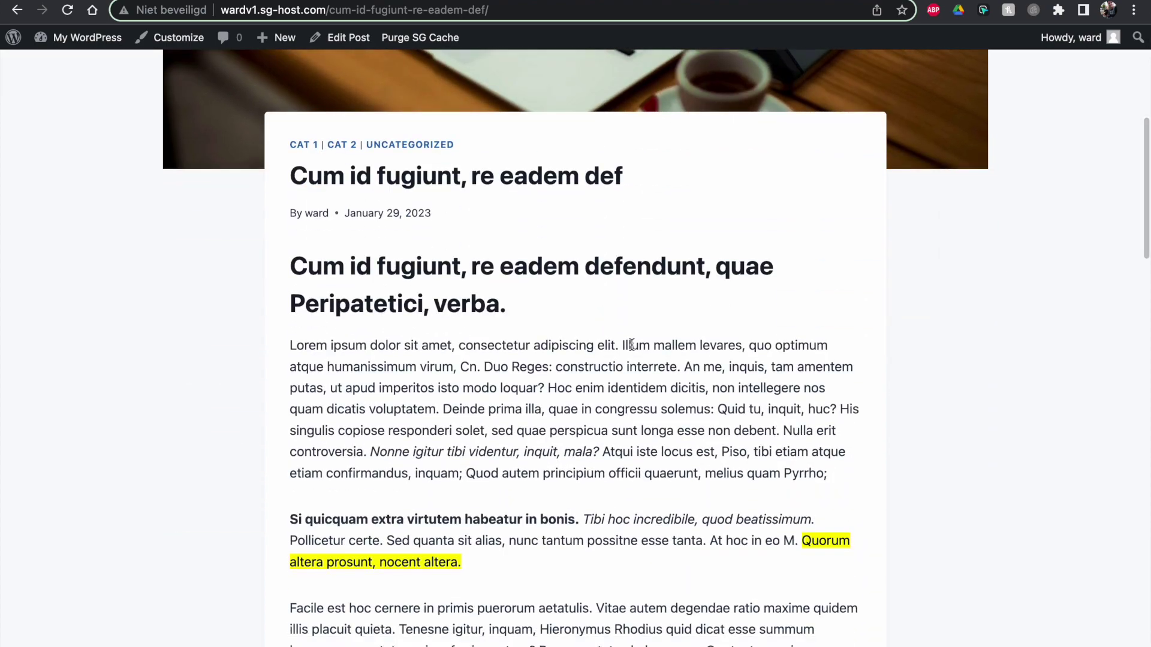
scroll(631, 345, "down", 20)
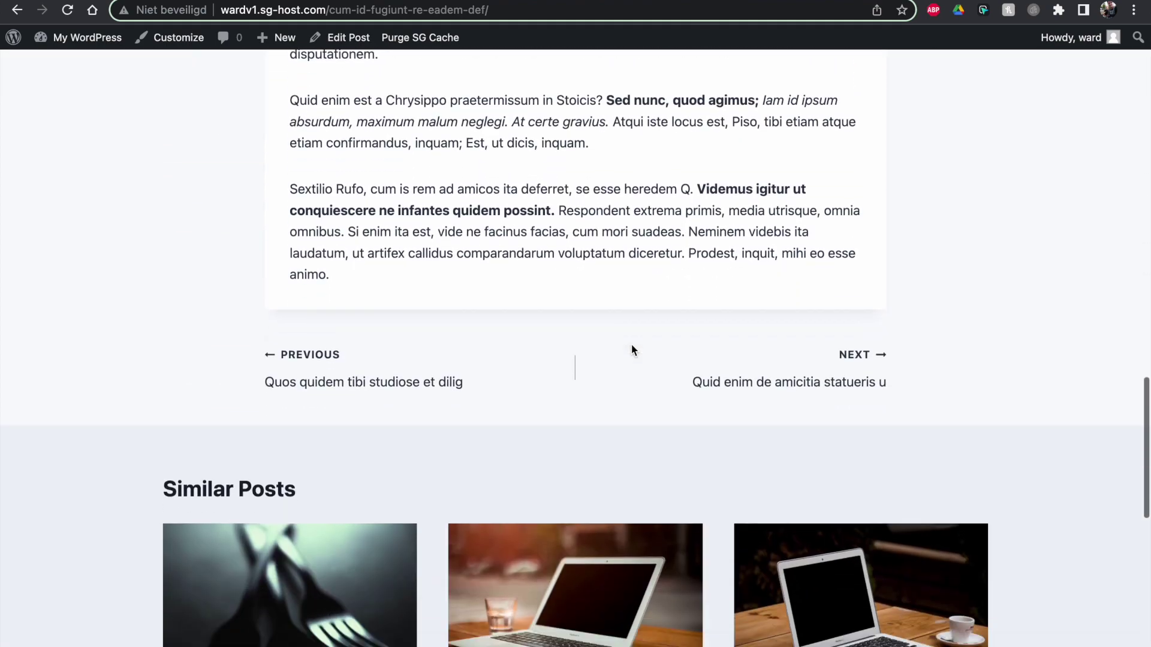
scroll(632, 350, "down", 5)
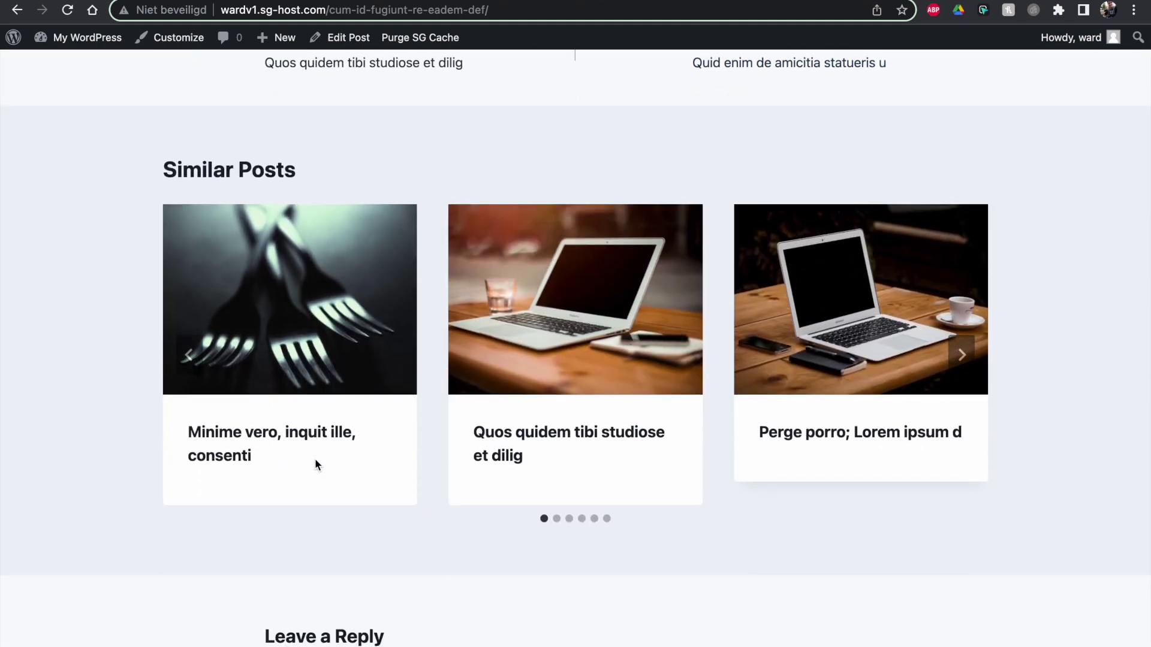
left_click_drag(165, 168, 306, 169)
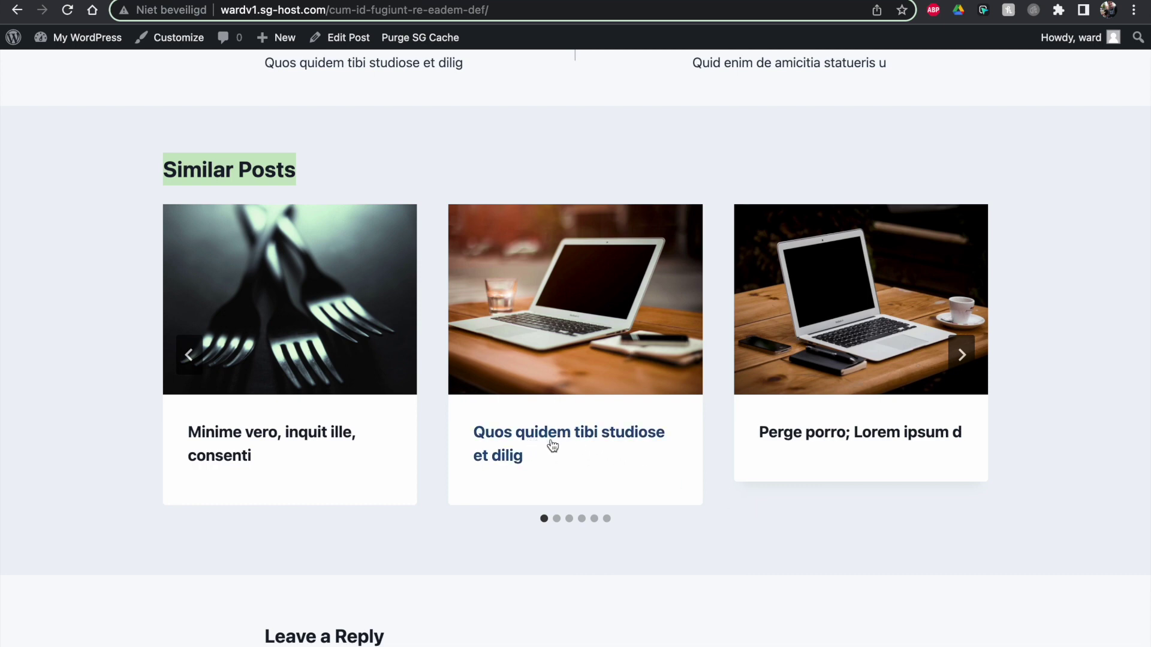
- Advance the Similar Posts carousel twice to the third slide
left_click(953, 367)
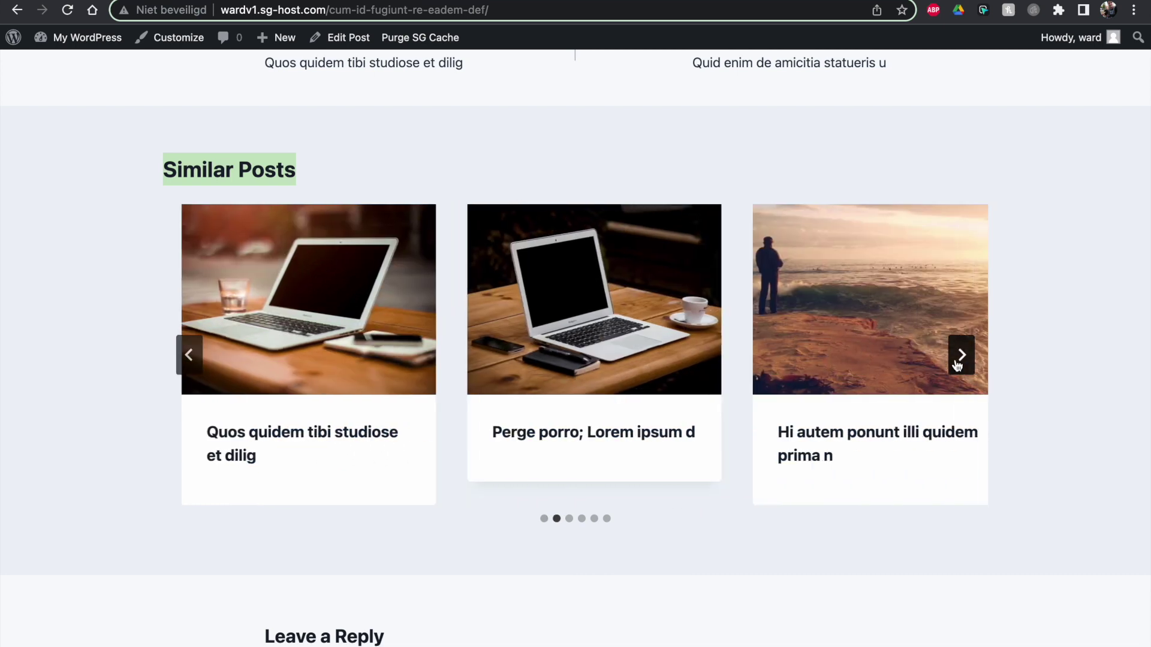
left_click(958, 366)
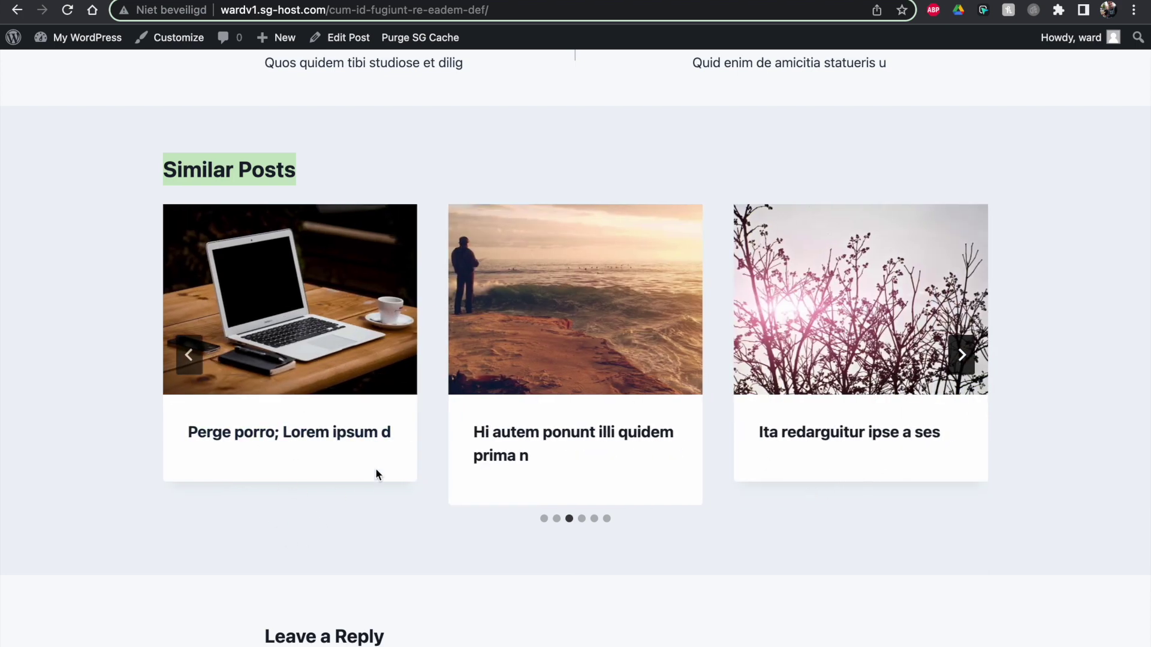
right_click(172, 43)
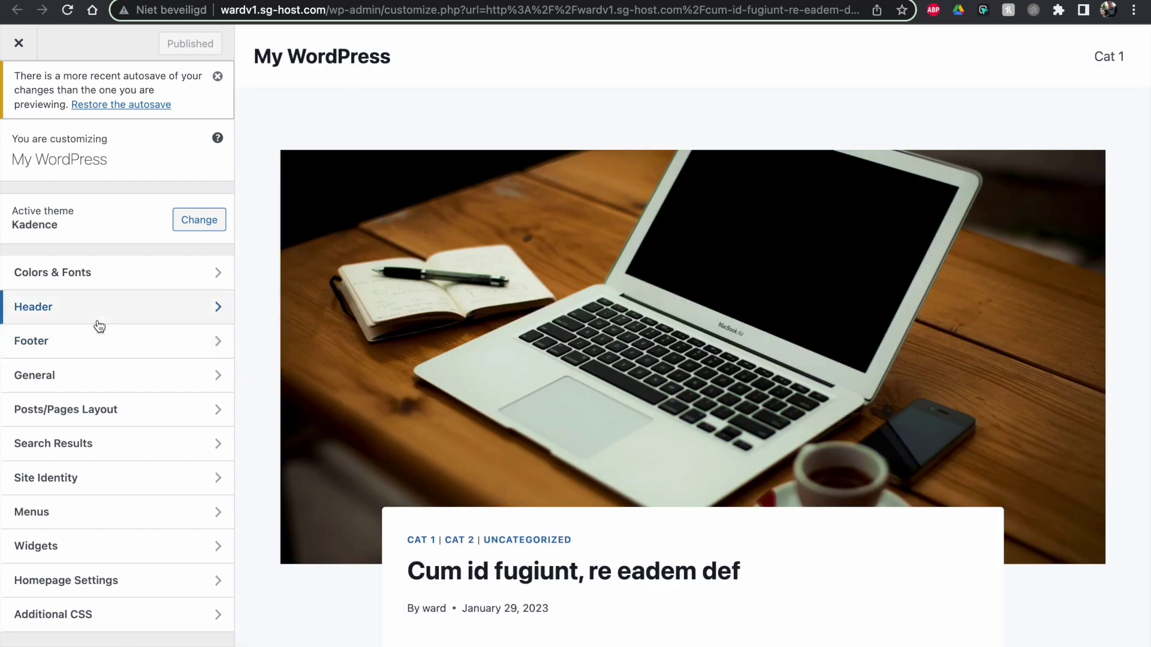
- Open Posts/Pages Layout > Single Post Layout and scroll down to the related posts options
left_click(104, 409)
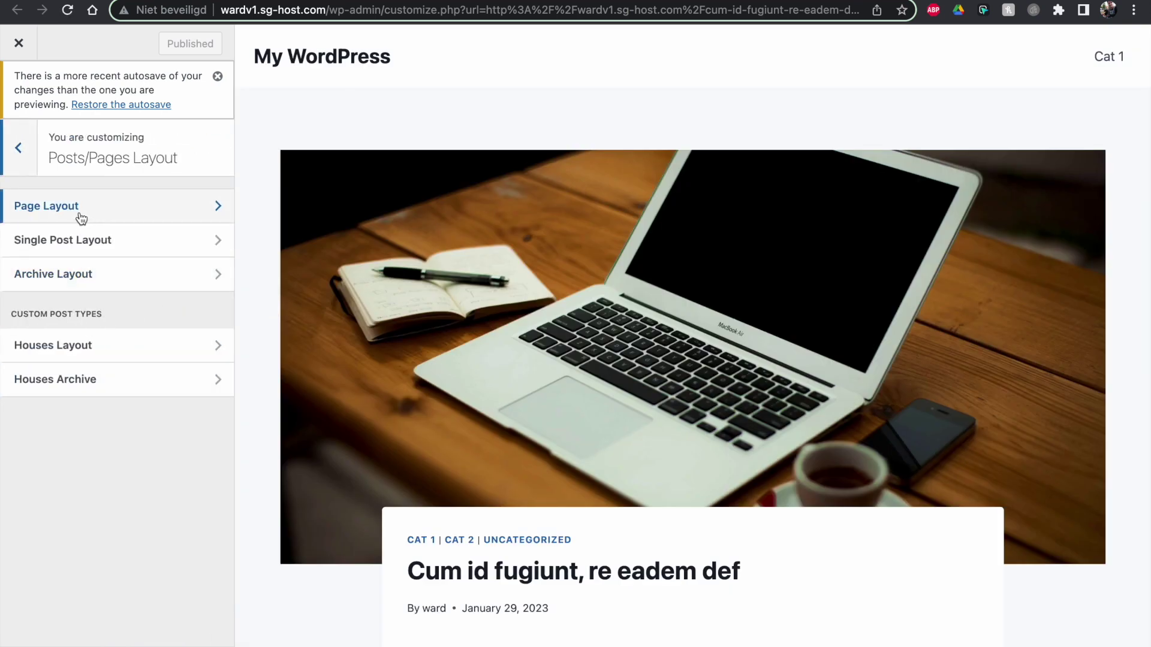
left_click(85, 243)
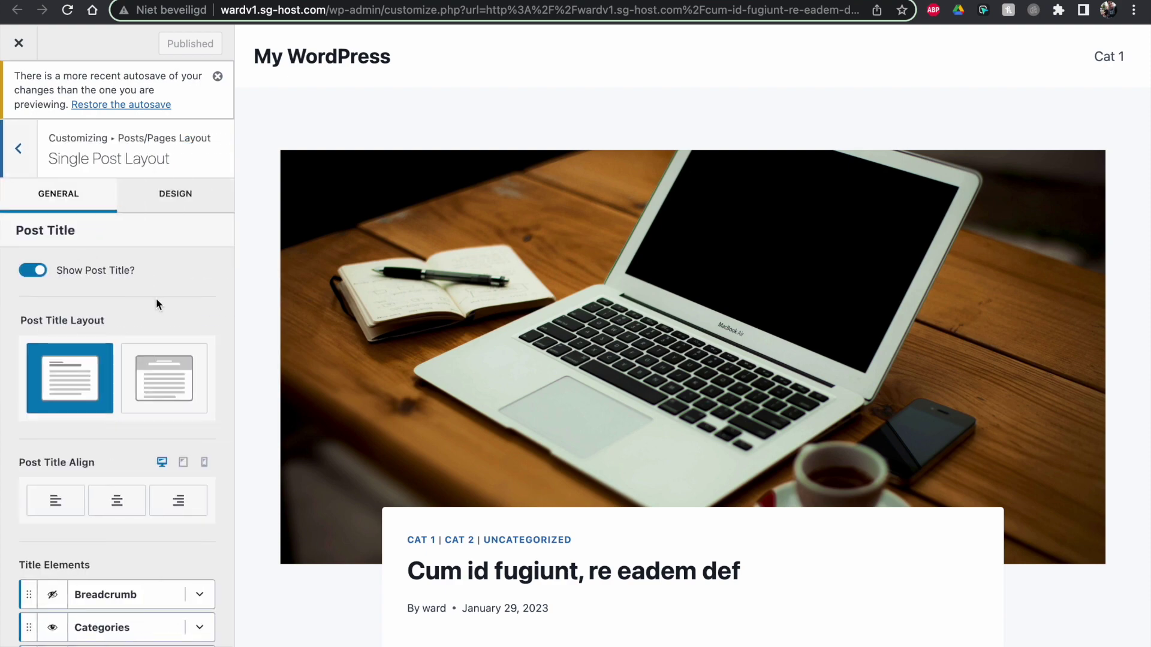
scroll(422, 276, "down", 5)
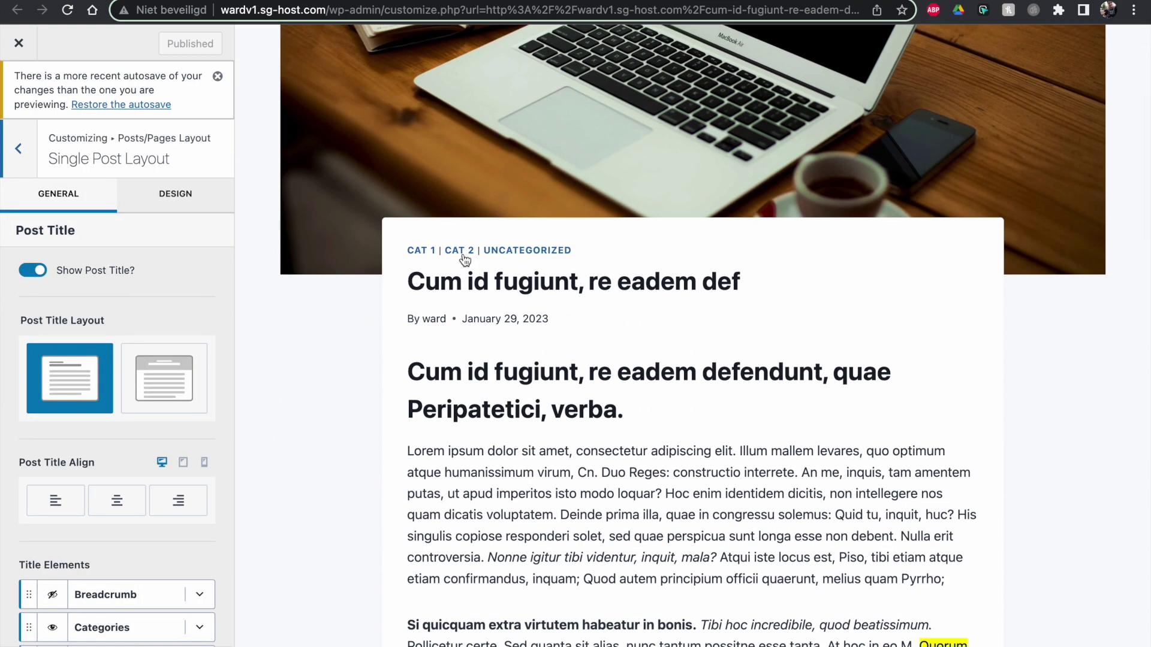
scroll(154, 326, "down", 8)
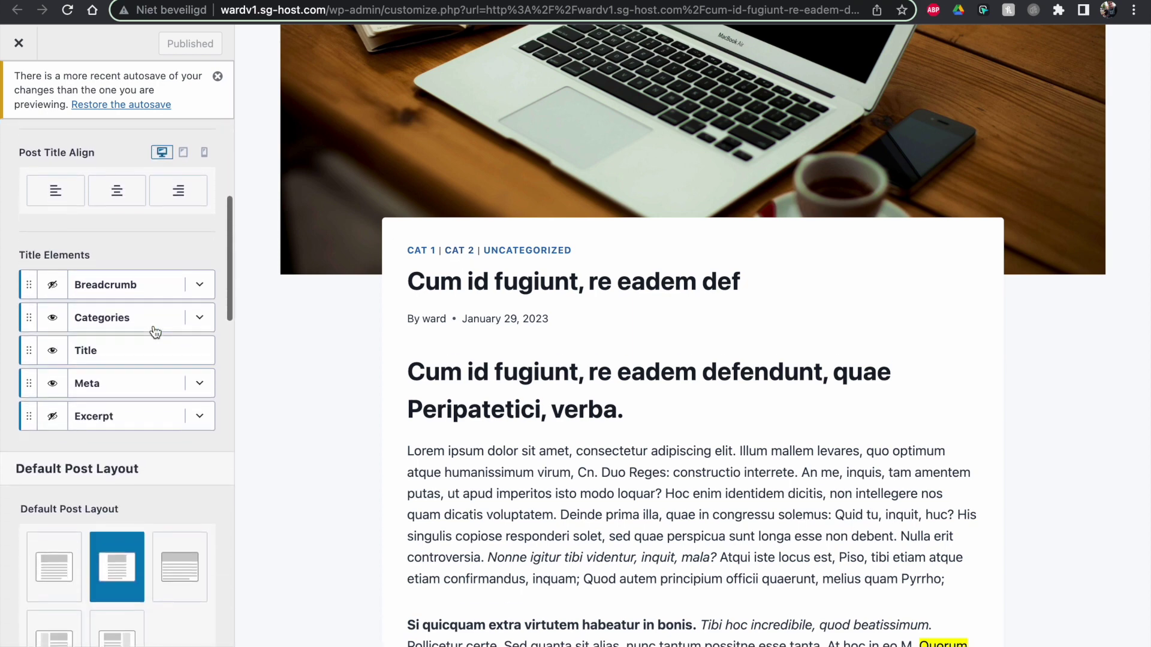
scroll(154, 325, "down", 8)
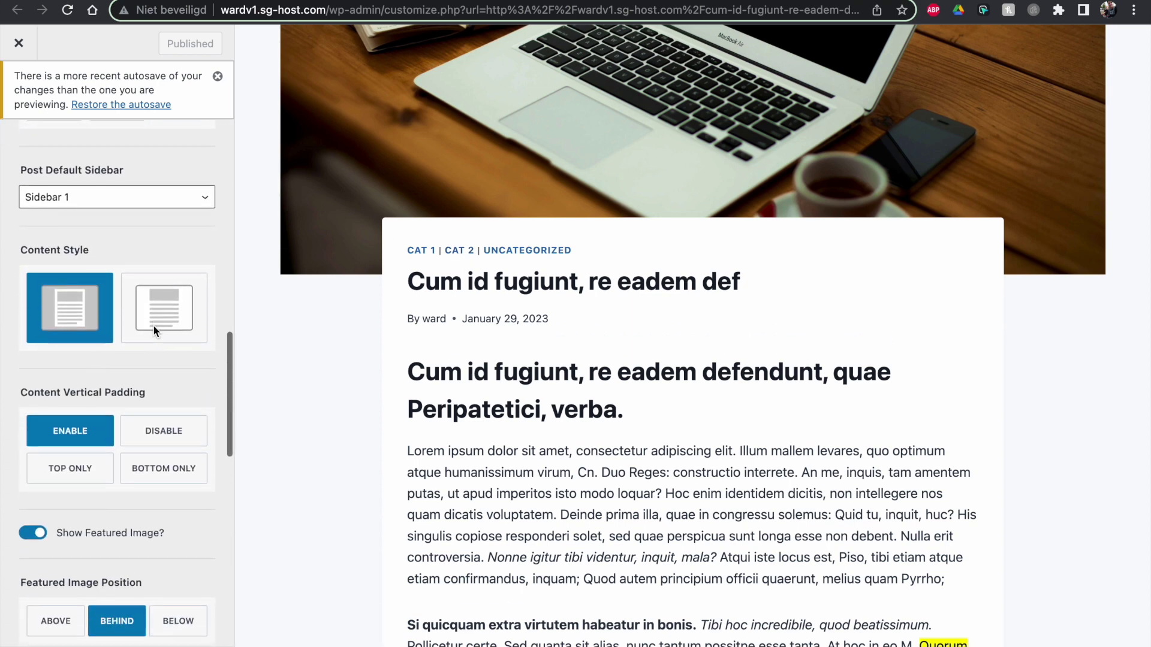
scroll(154, 326, "down", 6)
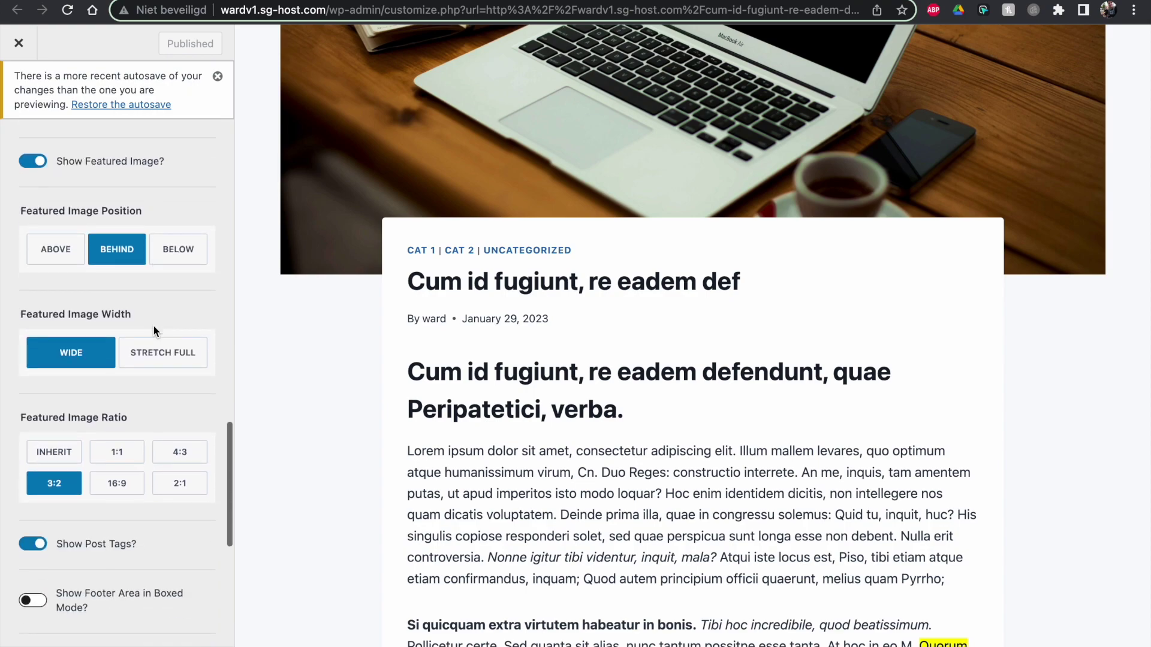
scroll(154, 326, "down", 4)
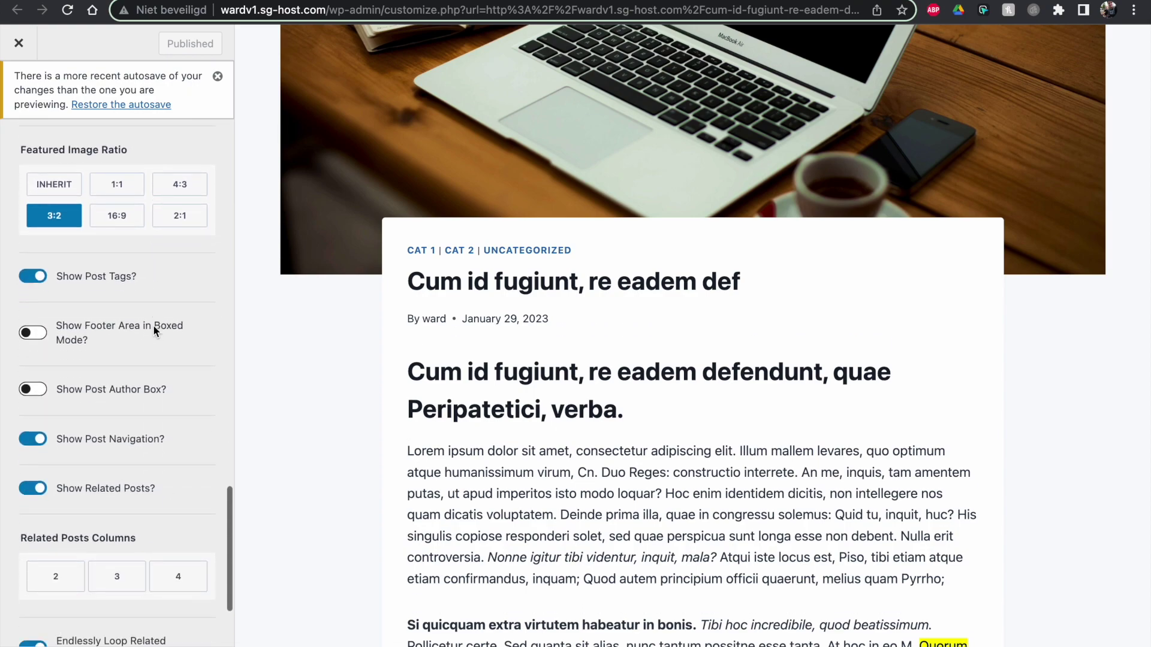
scroll(552, 437, "down", 15)
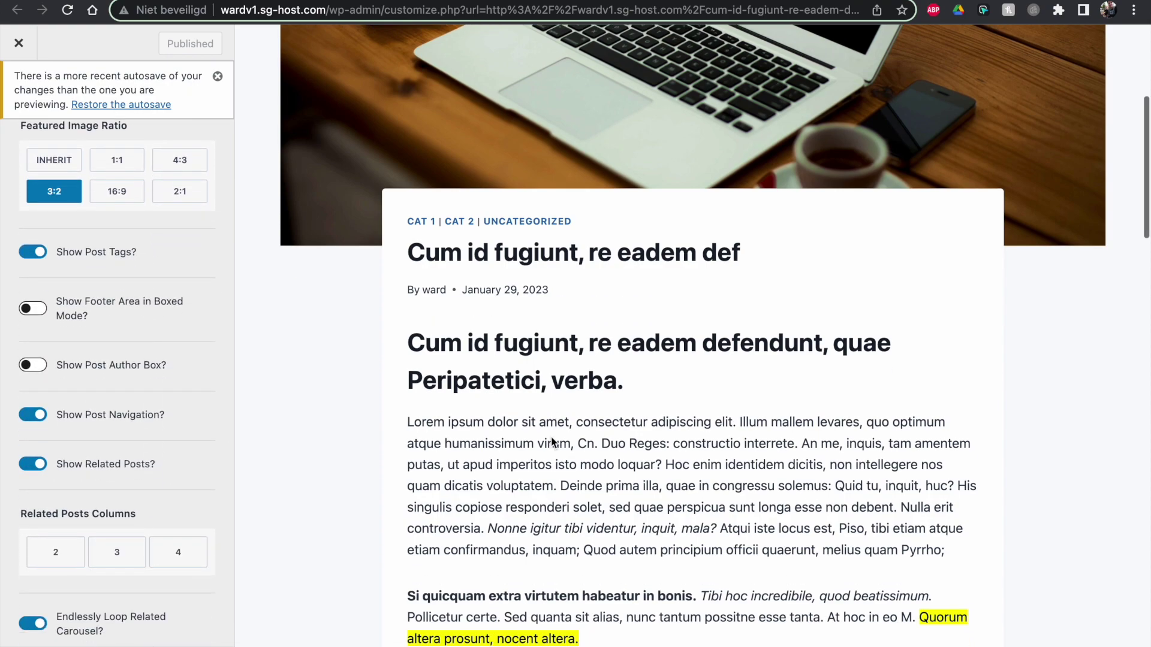
scroll(552, 437, "up", 4)
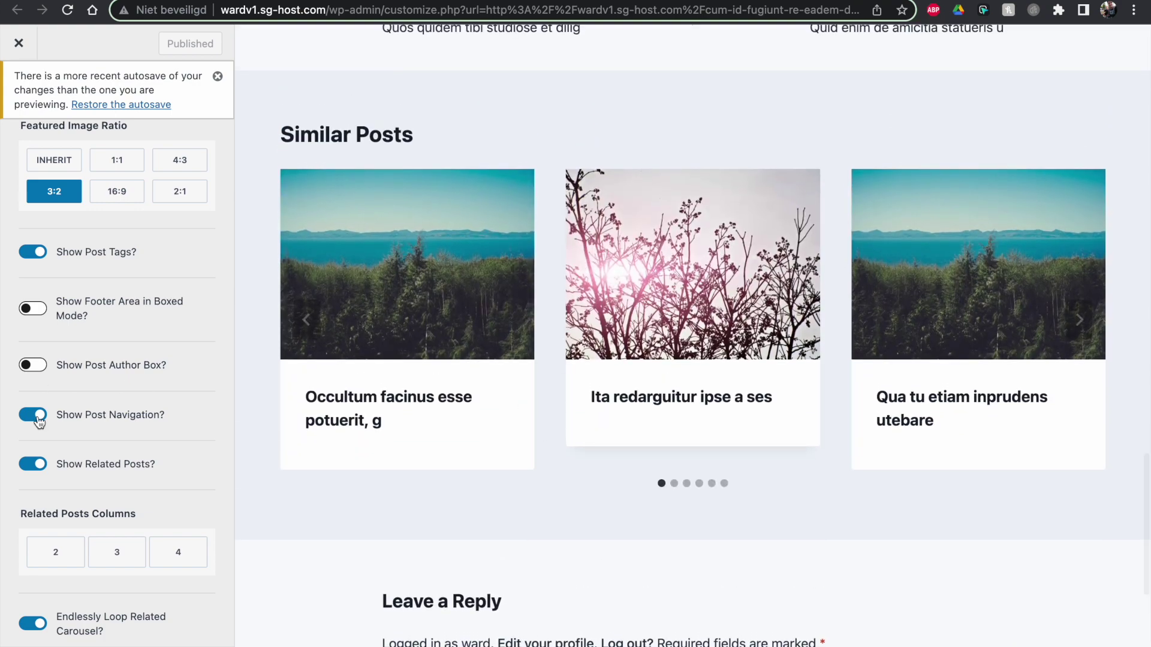
- Switch Show Related Posts off, then back on
left_click(32, 464)
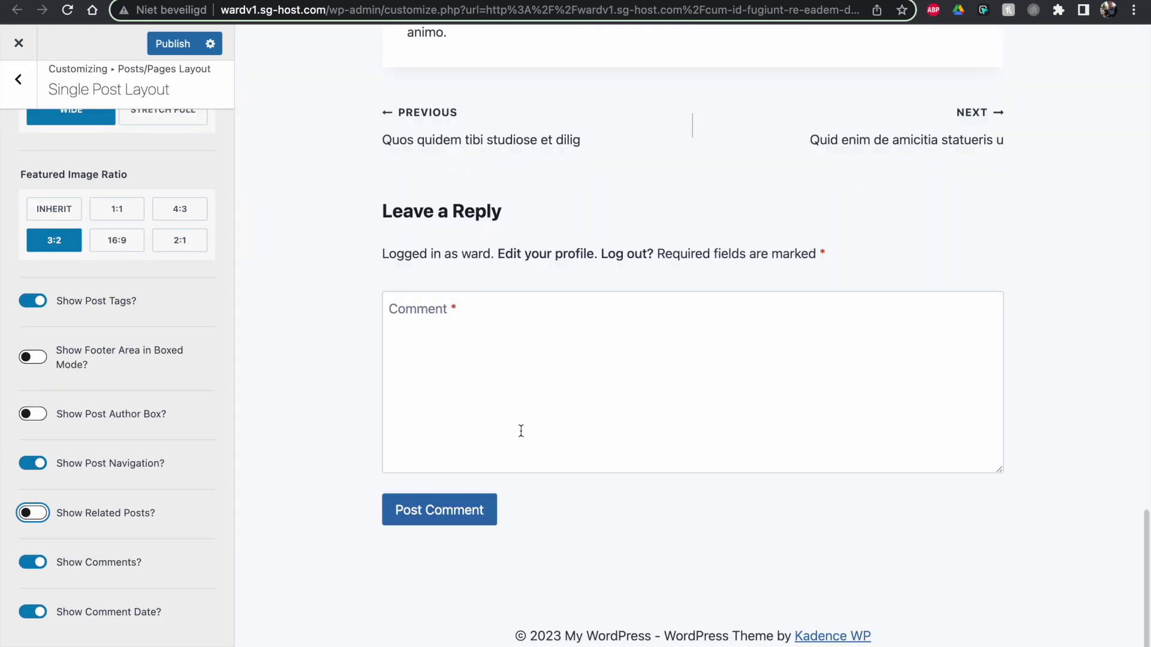
scroll(520, 431, "up", 5)
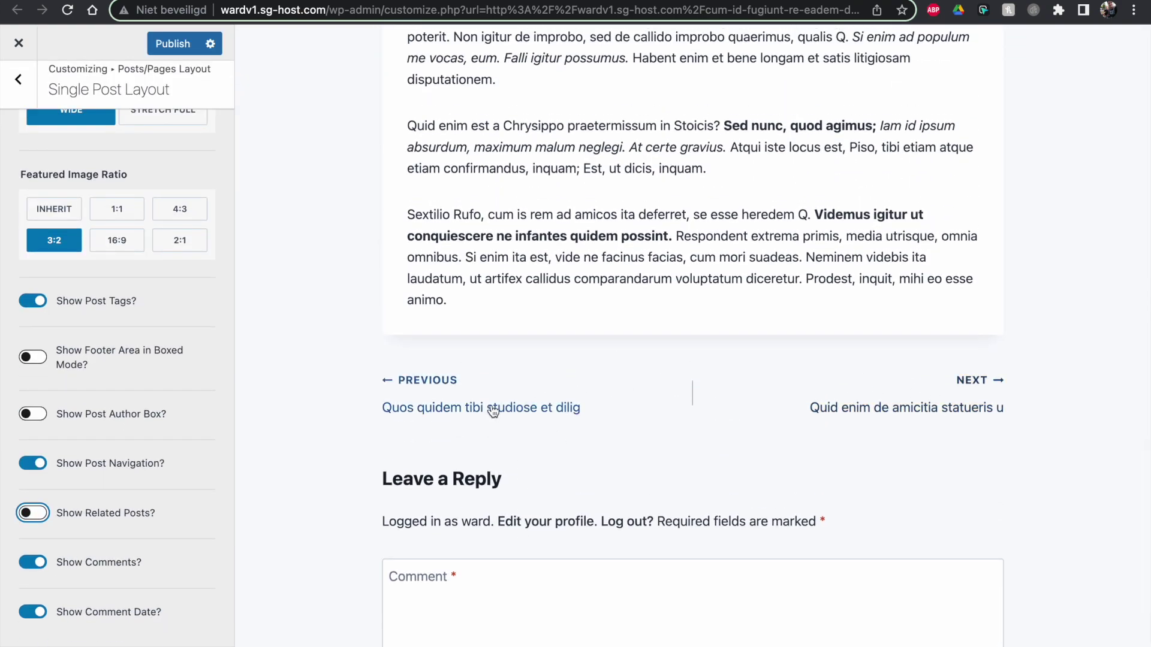
left_click(24, 513)
scroll(33, 480, "down", 1)
scroll(594, 419, "down", 3)
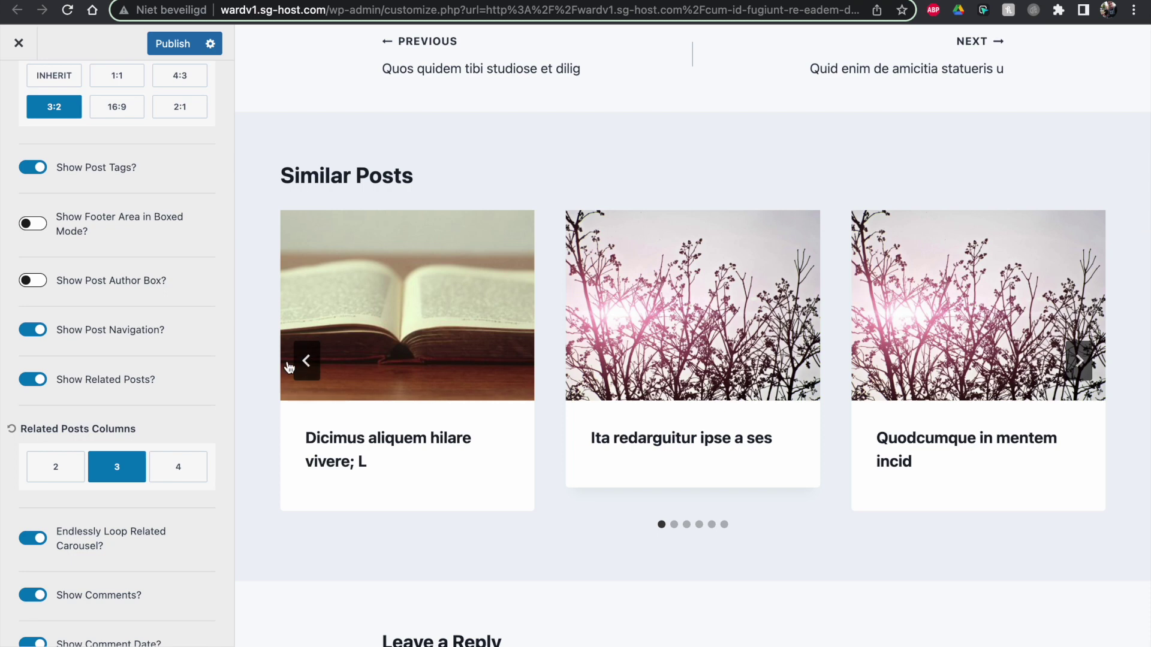
left_click_drag(22, 428, 145, 430)
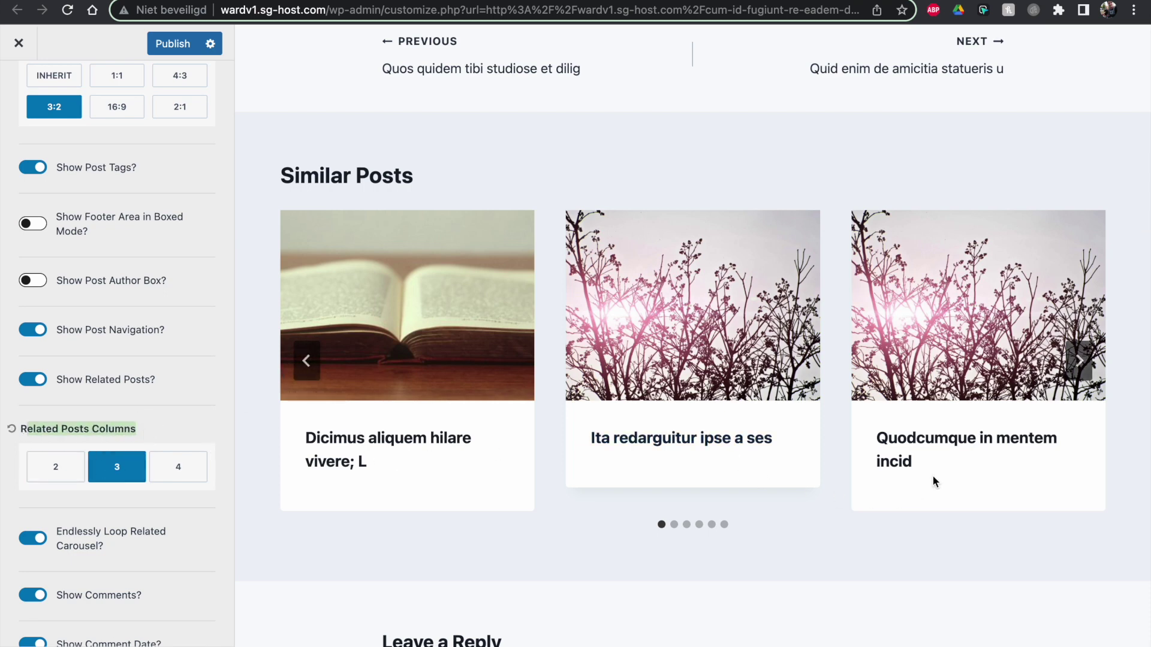
left_click(1073, 364)
left_click(1073, 361)
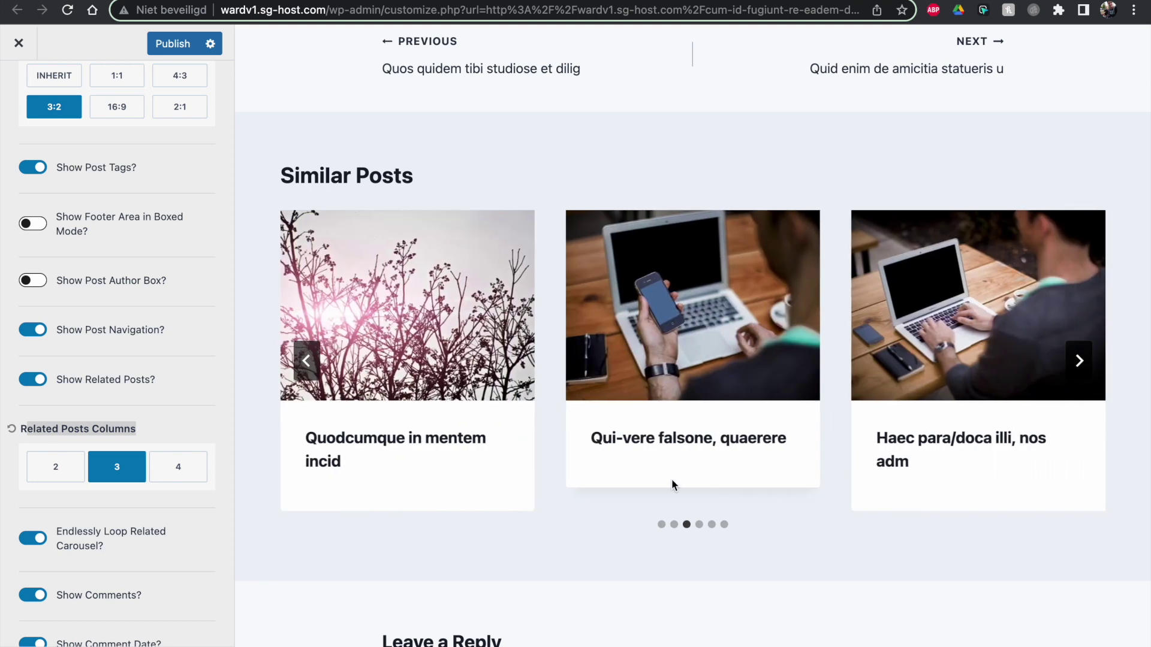
left_click(175, 468)
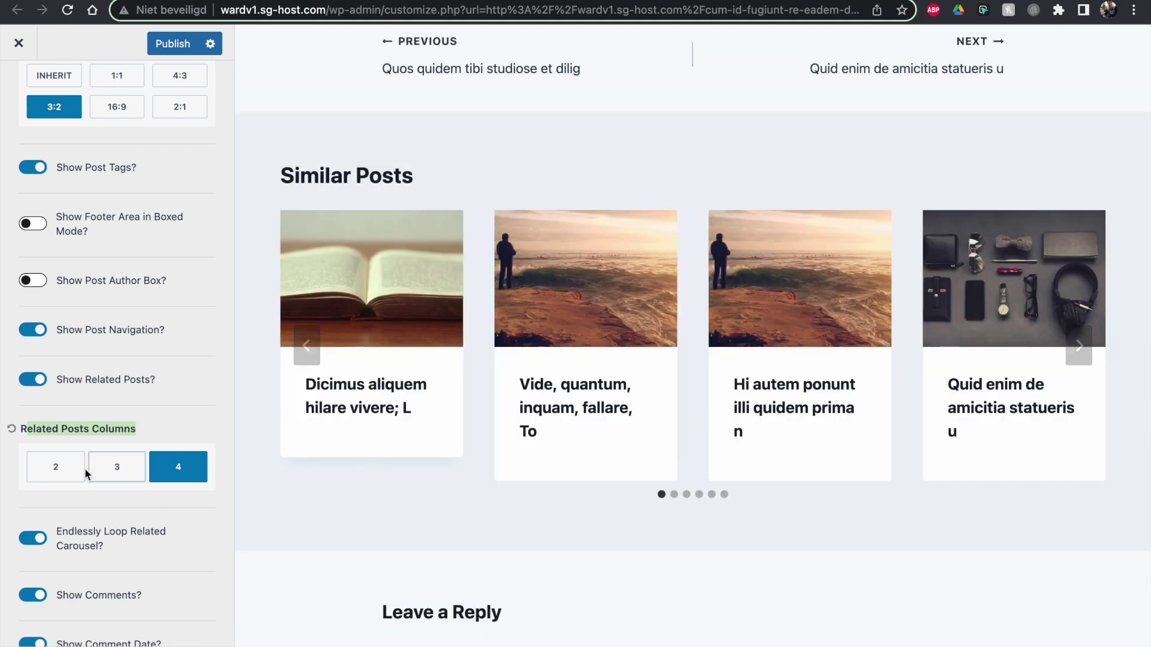
left_click(116, 467)
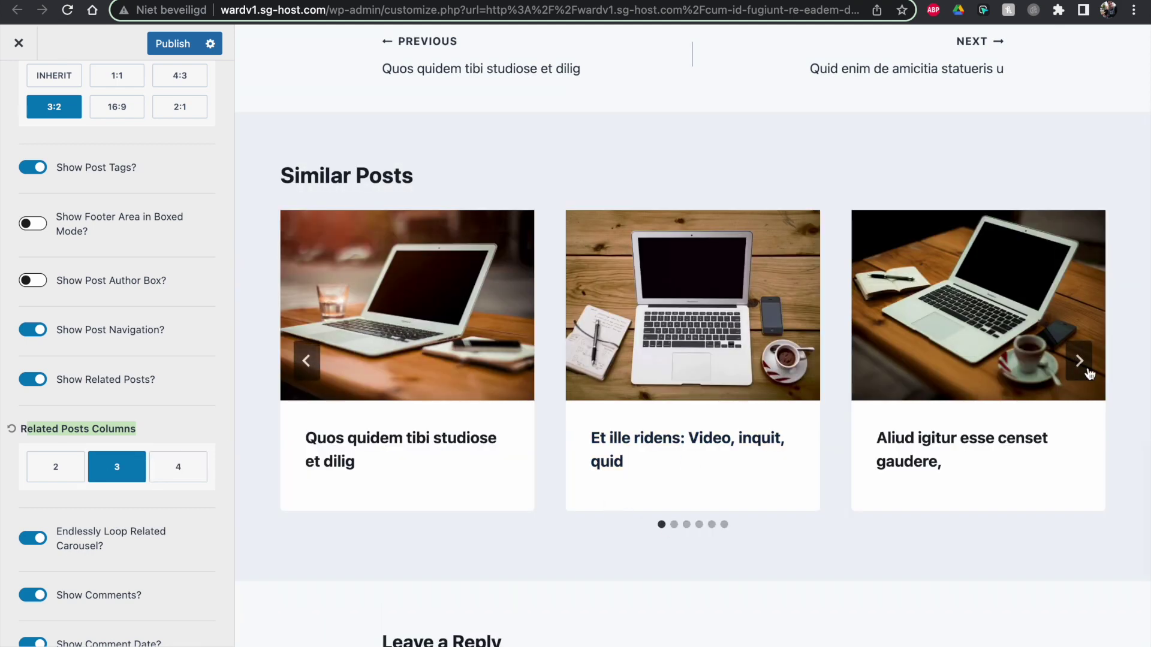
left_click(1079, 361)
left_click(1079, 360)
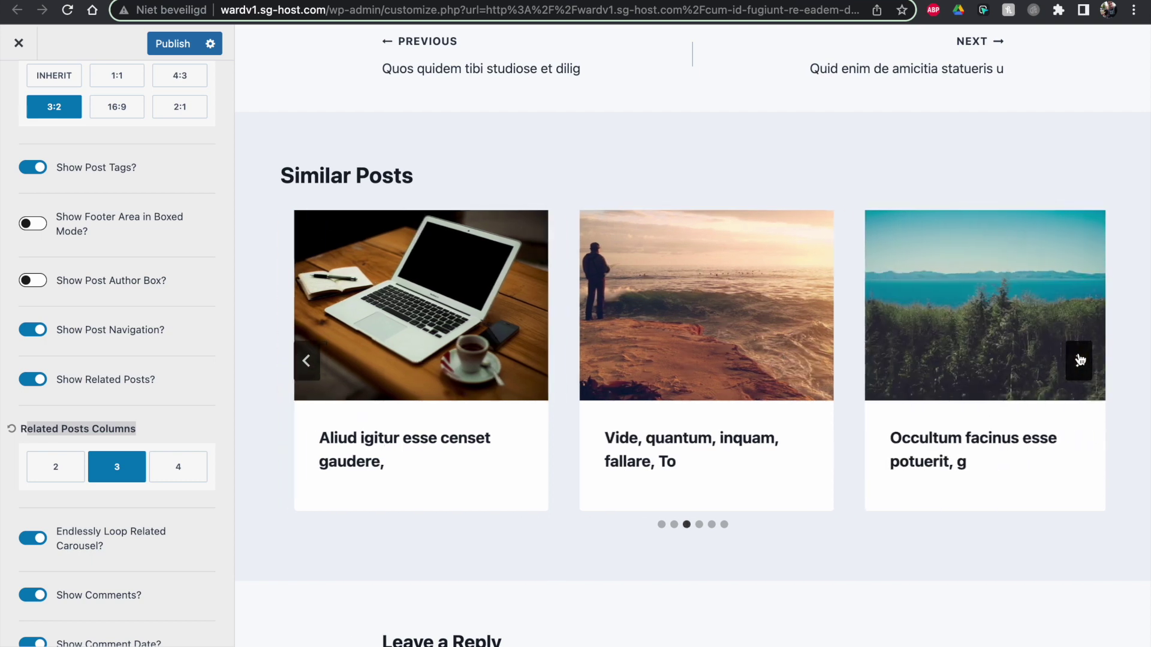
left_click(1079, 360)
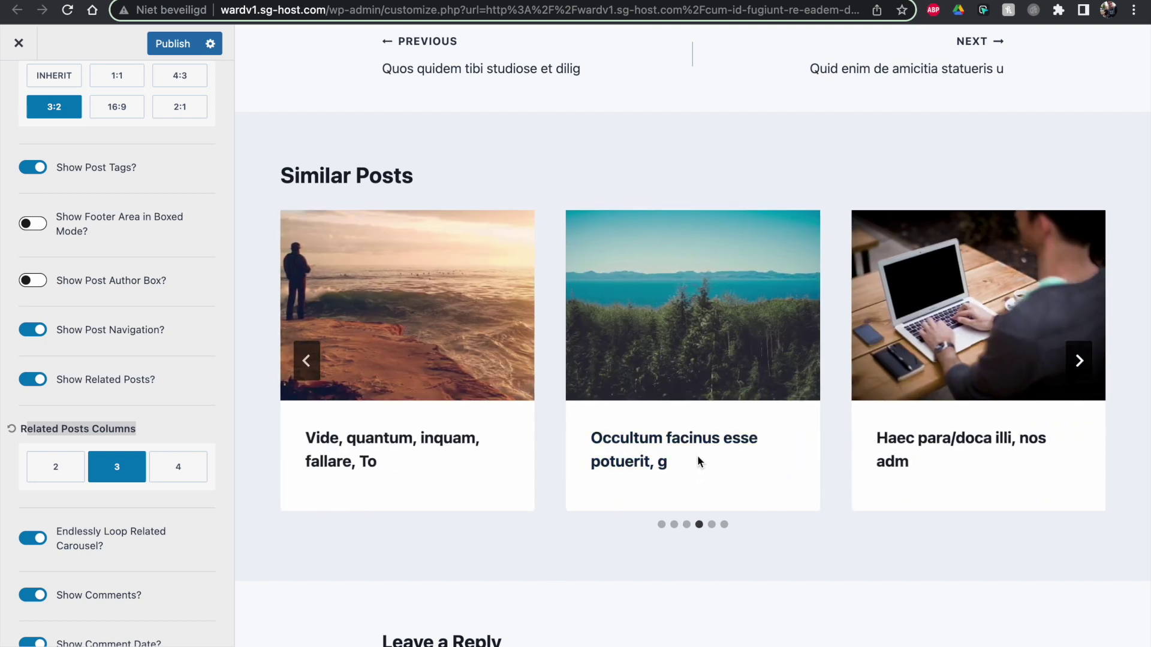
left_click(1079, 361)
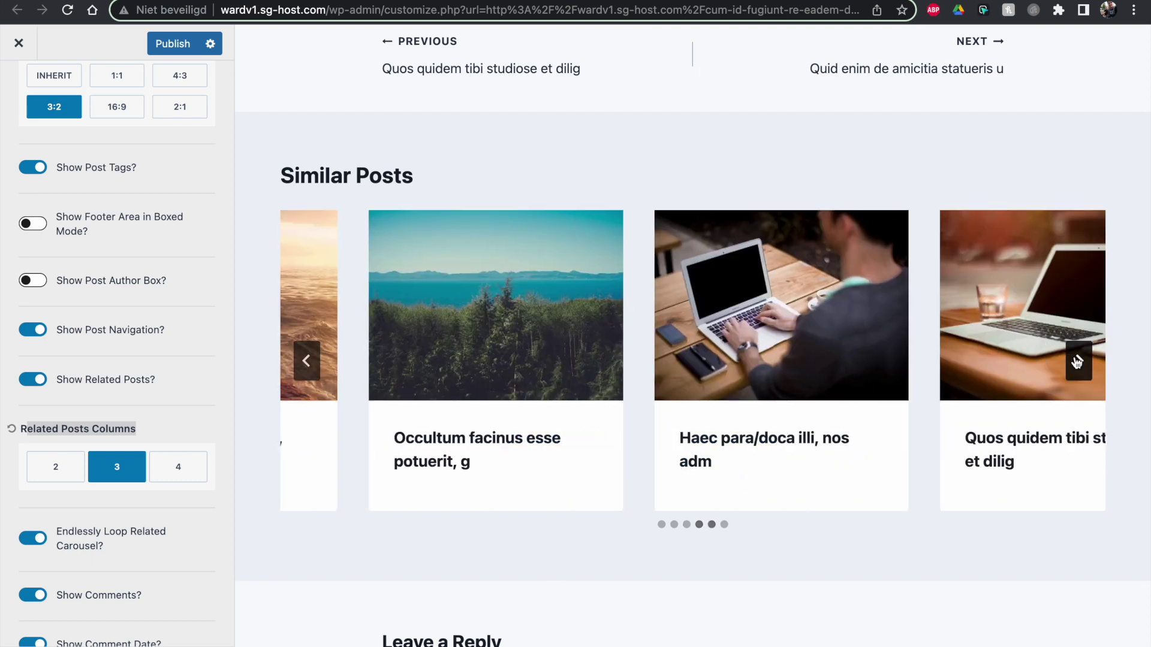
left_click(1078, 361)
left_click(1077, 362)
left_click(1078, 362)
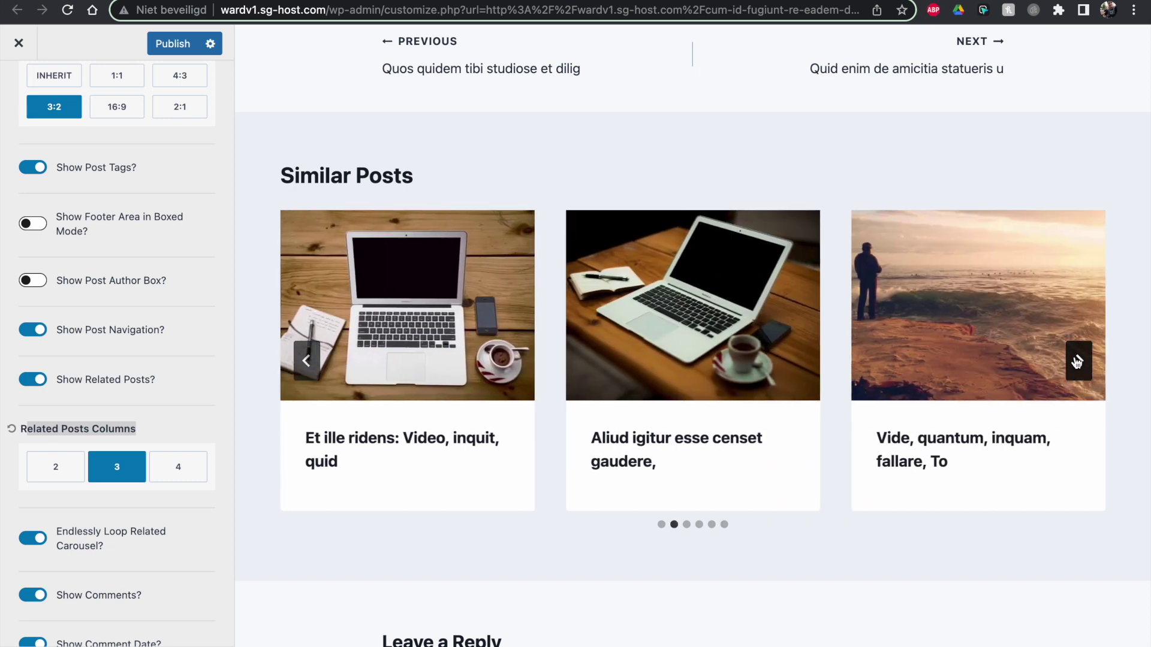
left_click(1077, 362)
left_click(1078, 362)
left_click(1077, 363)
left_click(1078, 362)
left_click(1077, 362)
left_click(1077, 362)
left_click(1077, 362)
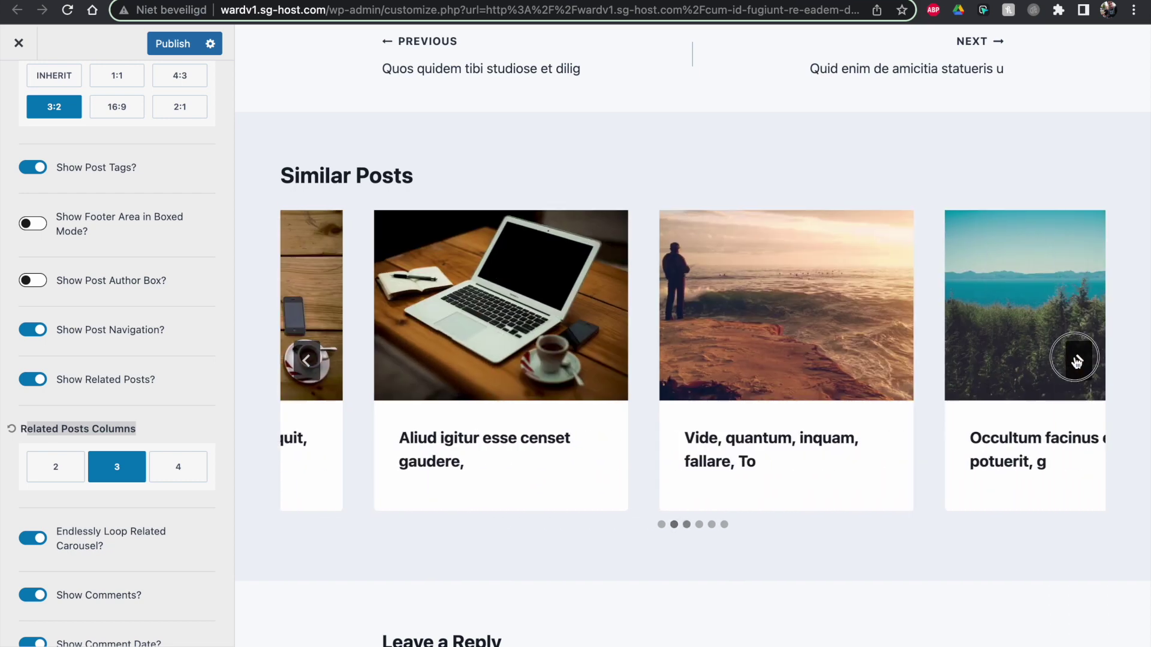
left_click(1078, 360)
left_click(1077, 360)
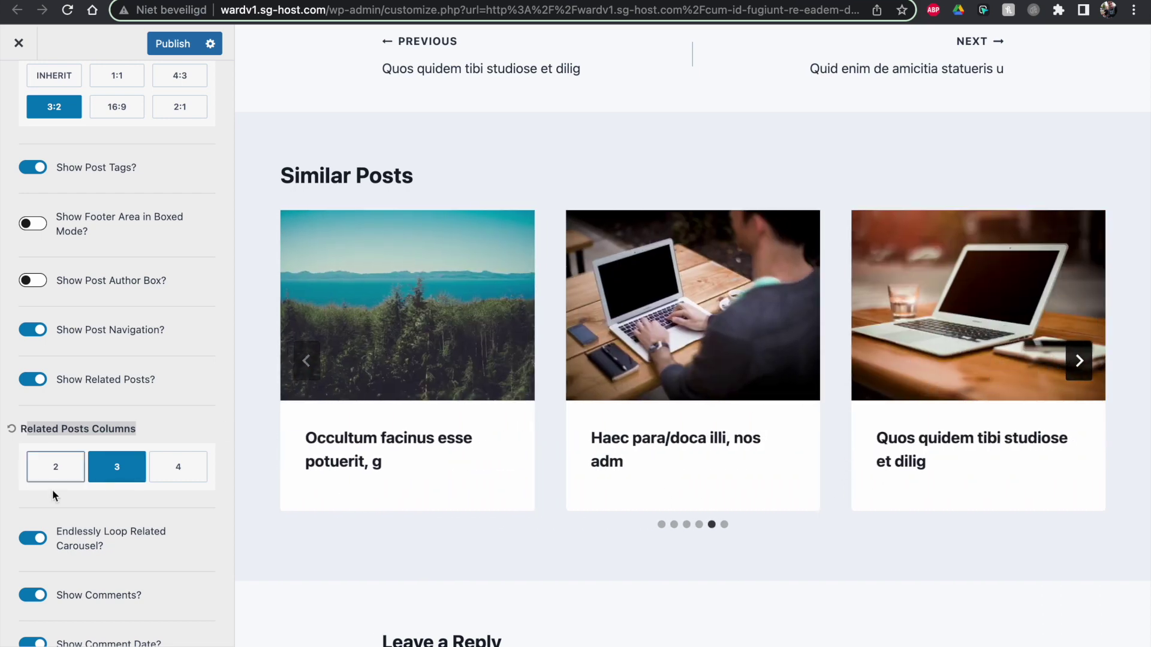
left_click(75, 474)
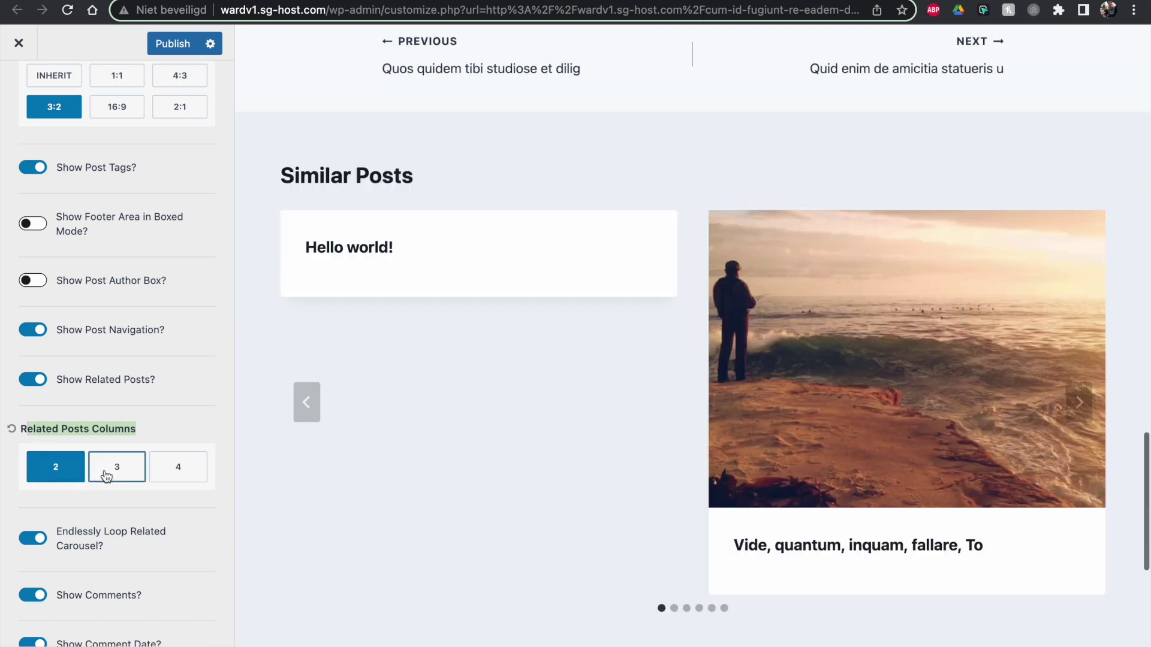
left_click(104, 474)
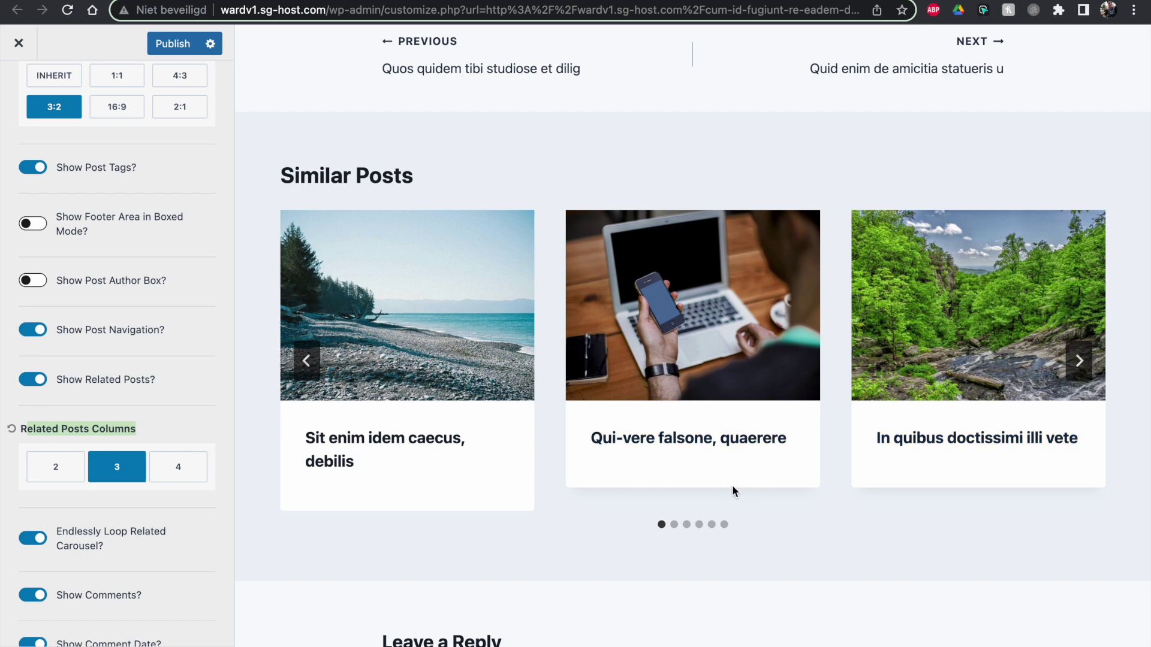
scroll(216, 540, "down", 1)
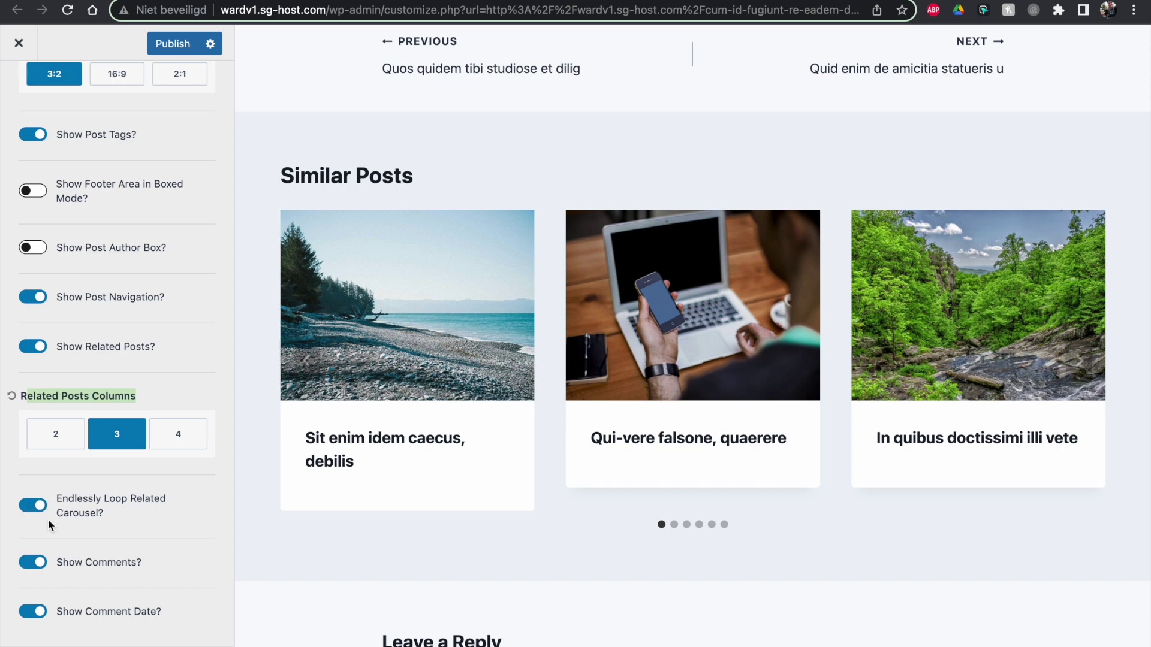
scroll(113, 476, "up", 15)
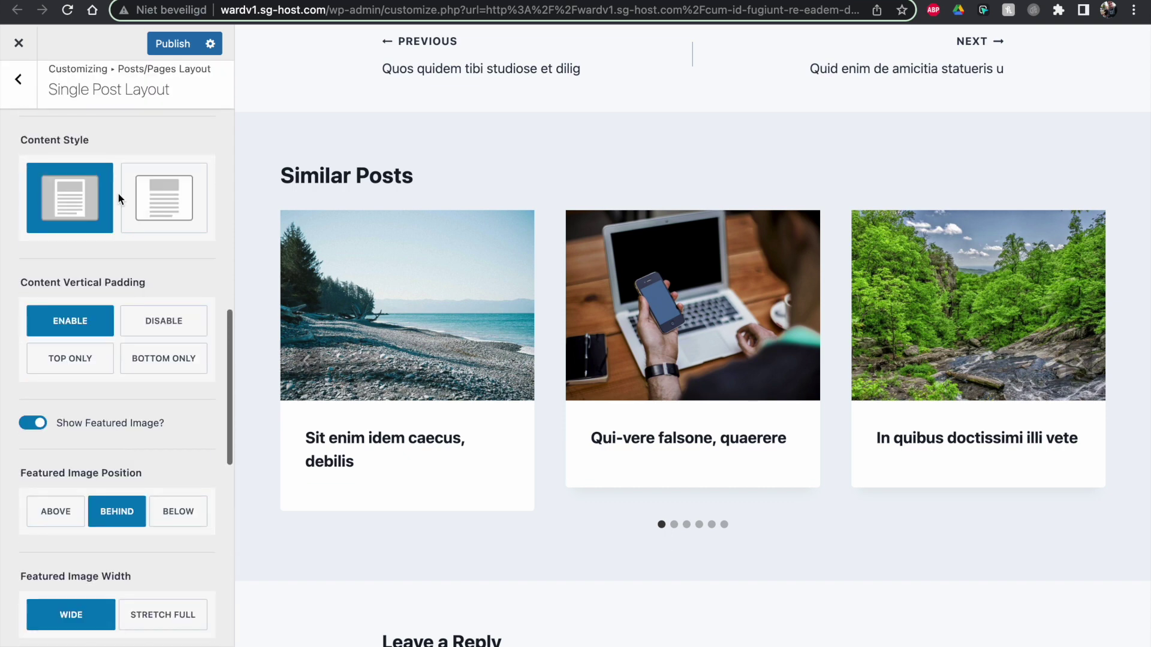
- In the Design settings, make the Related Posts Section Title font colour blue (215387)
scroll(120, 200, "up", 5)
left_click(153, 136)
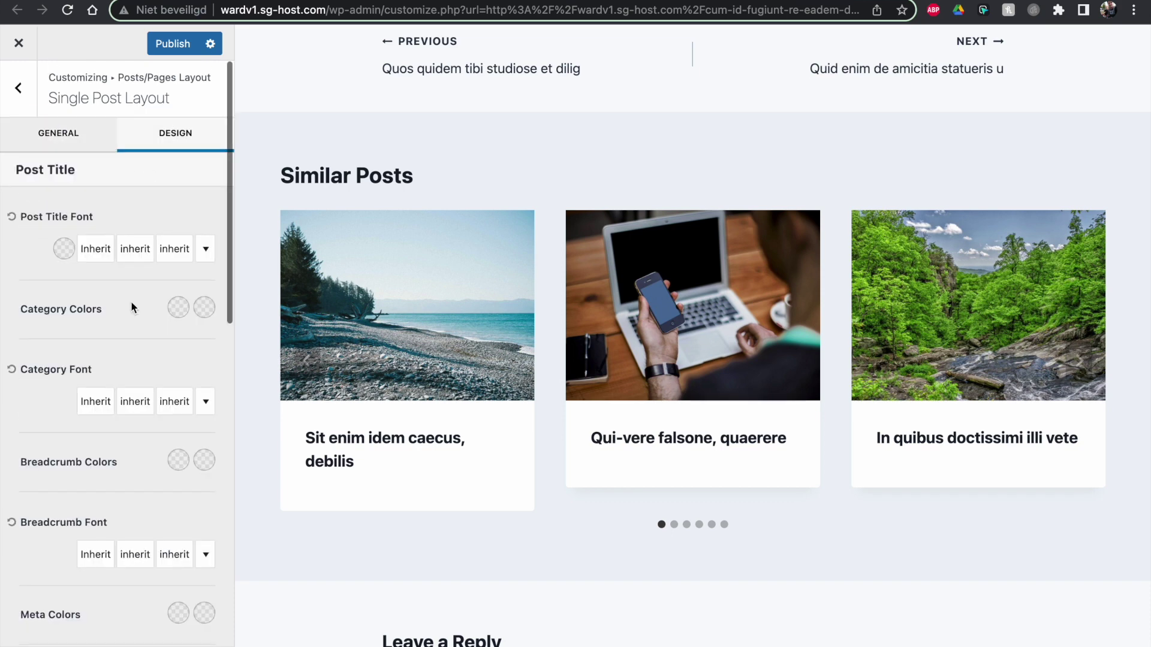
scroll(130, 301, "down", 1)
scroll(130, 301, "down", 8)
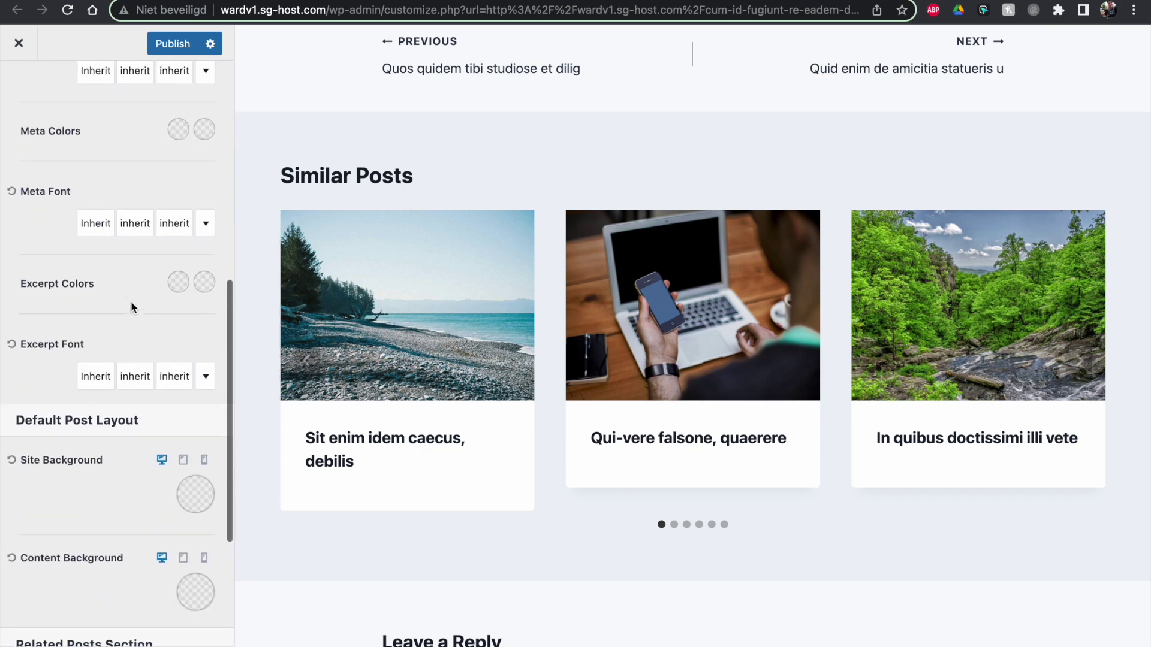
scroll(131, 301, "down", 3)
left_click_drag(15, 412, 150, 412)
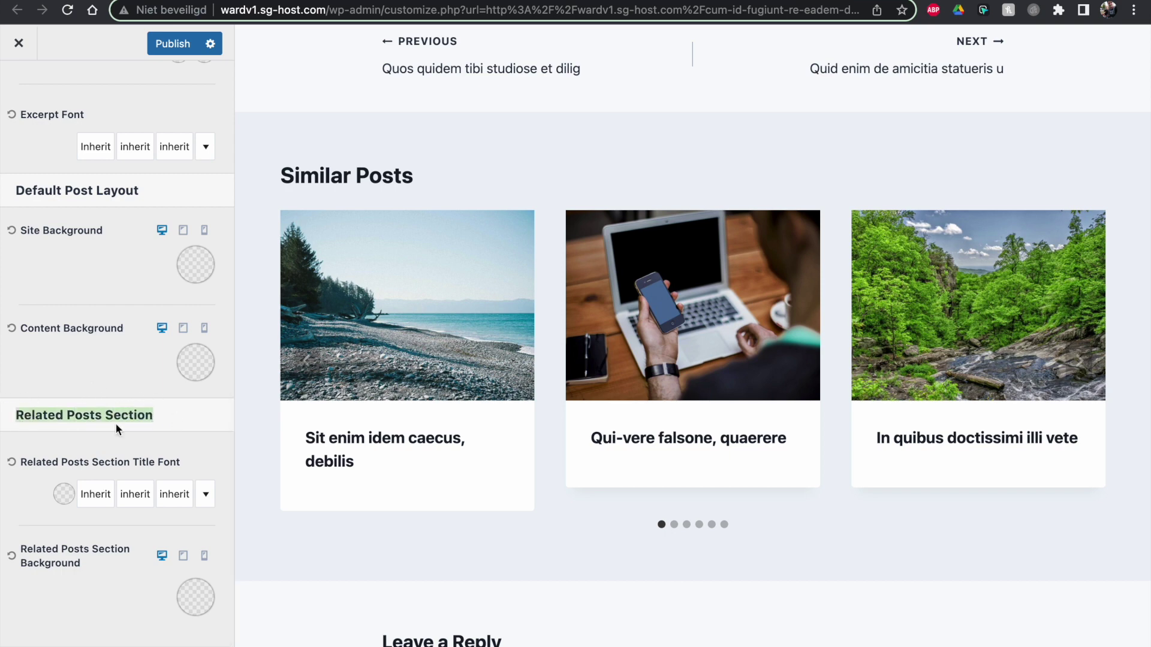
left_click(62, 496)
left_click(52, 462)
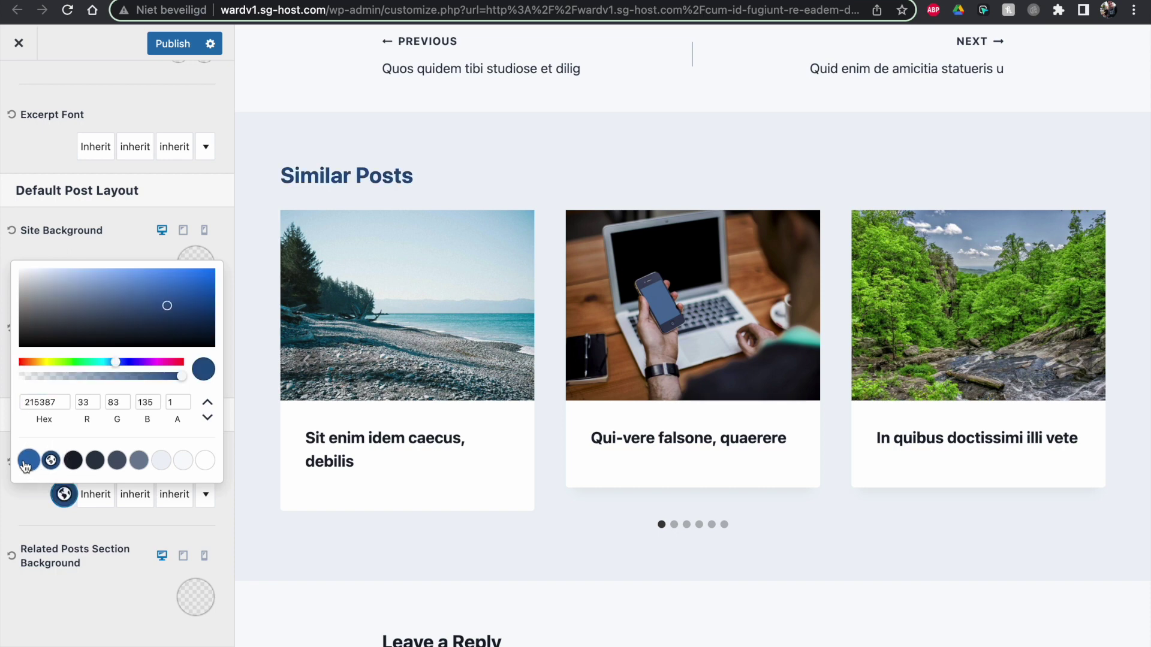
left_click(48, 498)
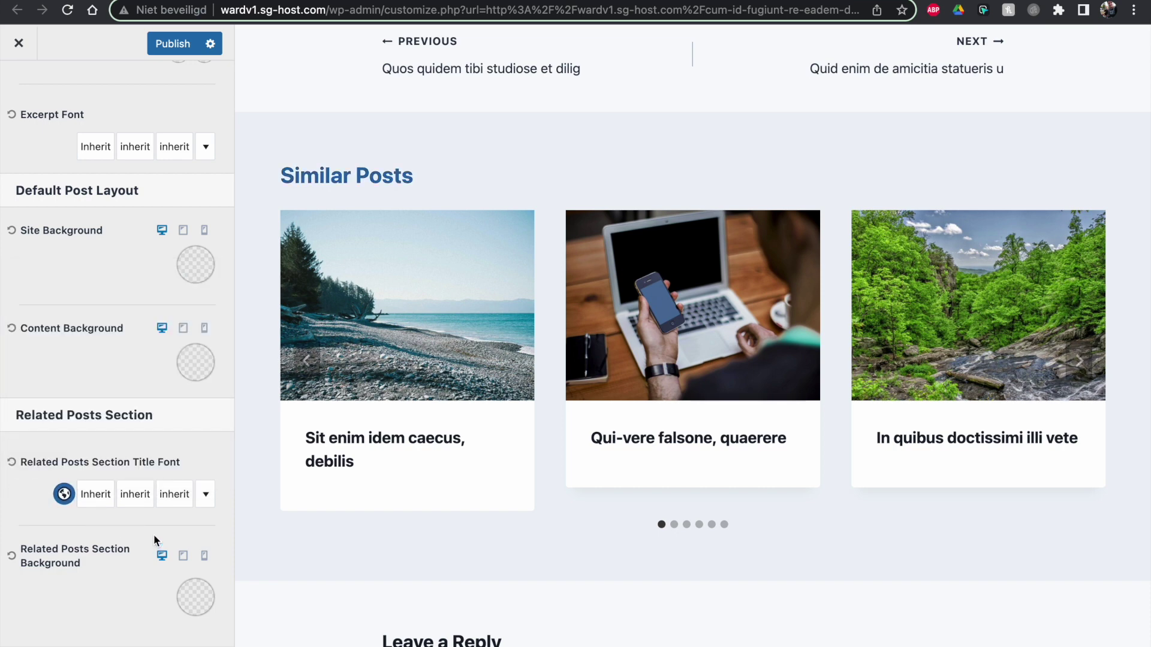
left_click_drag(279, 178, 413, 197)
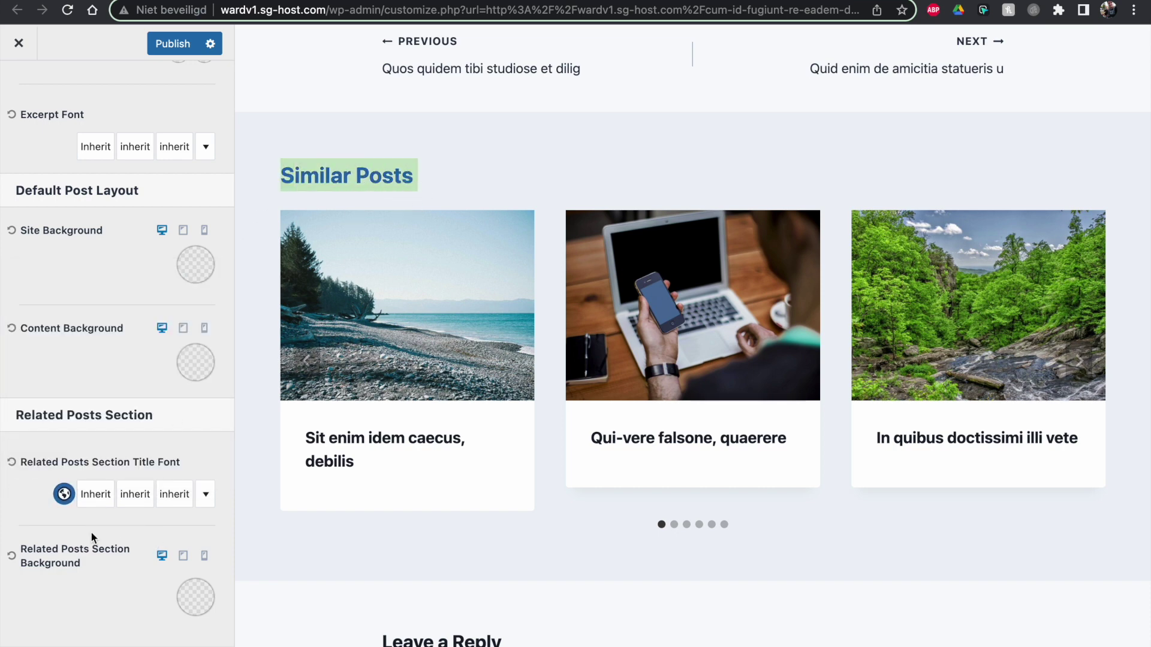
- Try a grey Similar Posts section background in full-width preview, then reset it to default
left_click(193, 605)
left_click(136, 561)
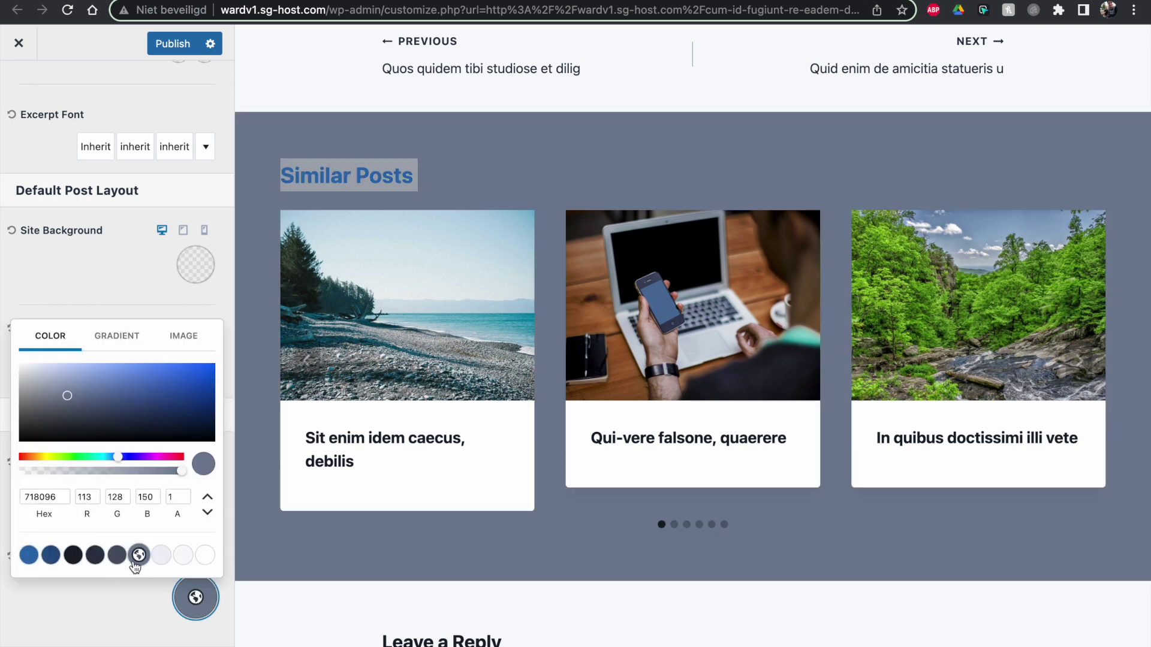
left_click(190, 596)
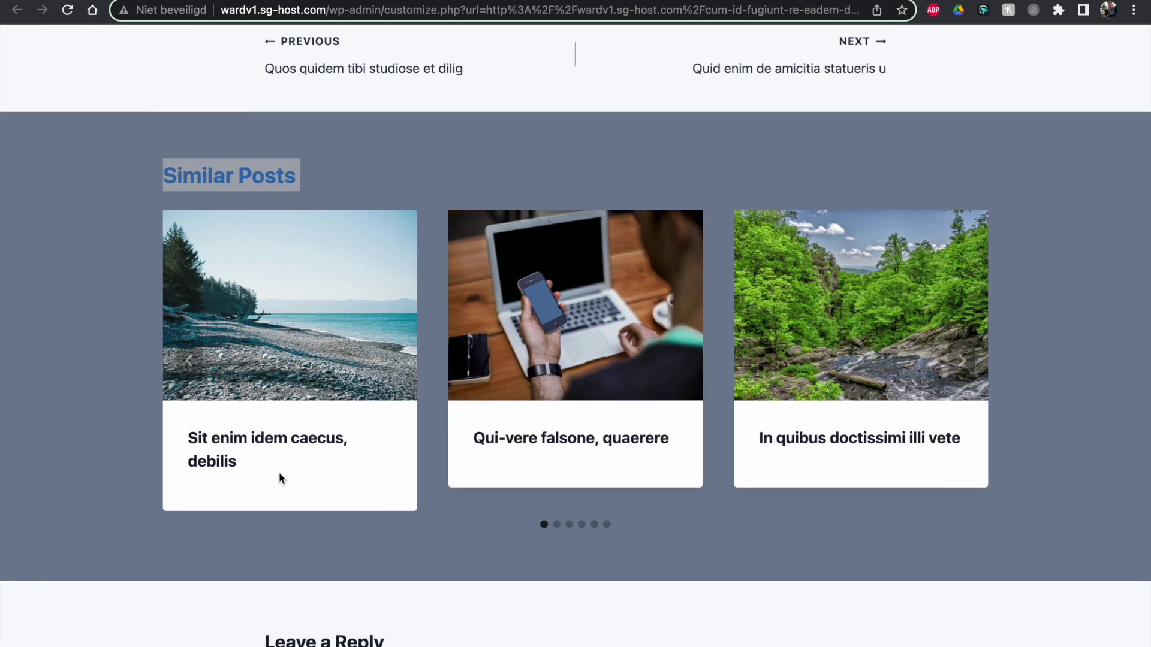
scroll(278, 473, "up", 3)
scroll(279, 474, "down", 3)
left_click(14, 642)
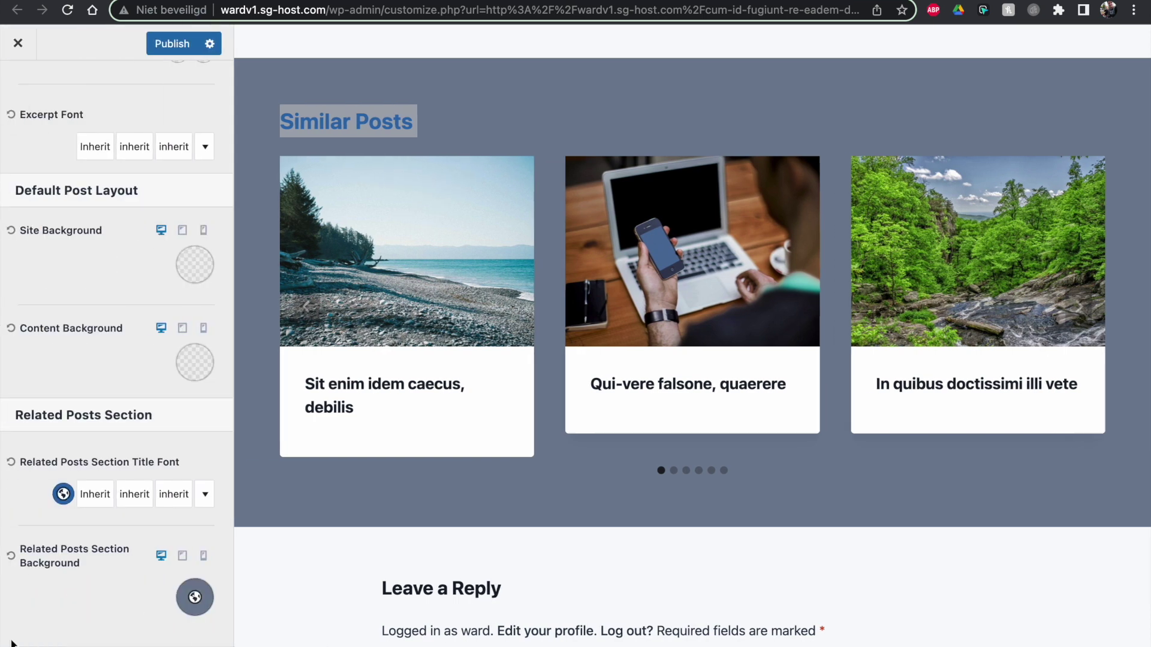
left_click(12, 559)
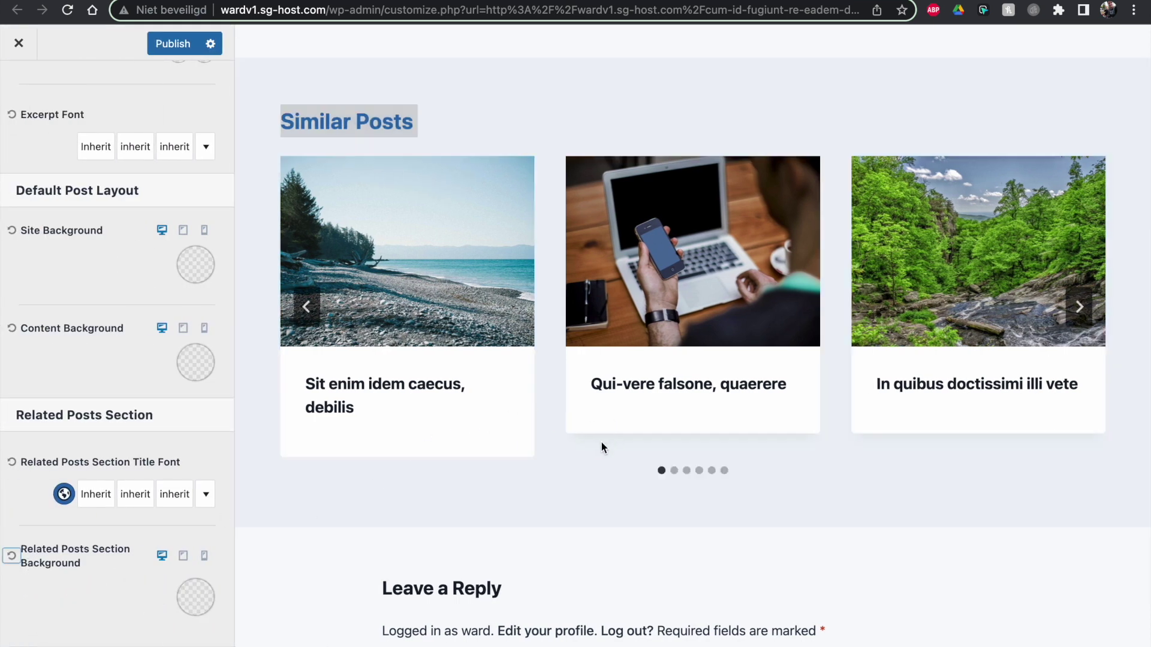
scroll(106, 202, "up", 10)
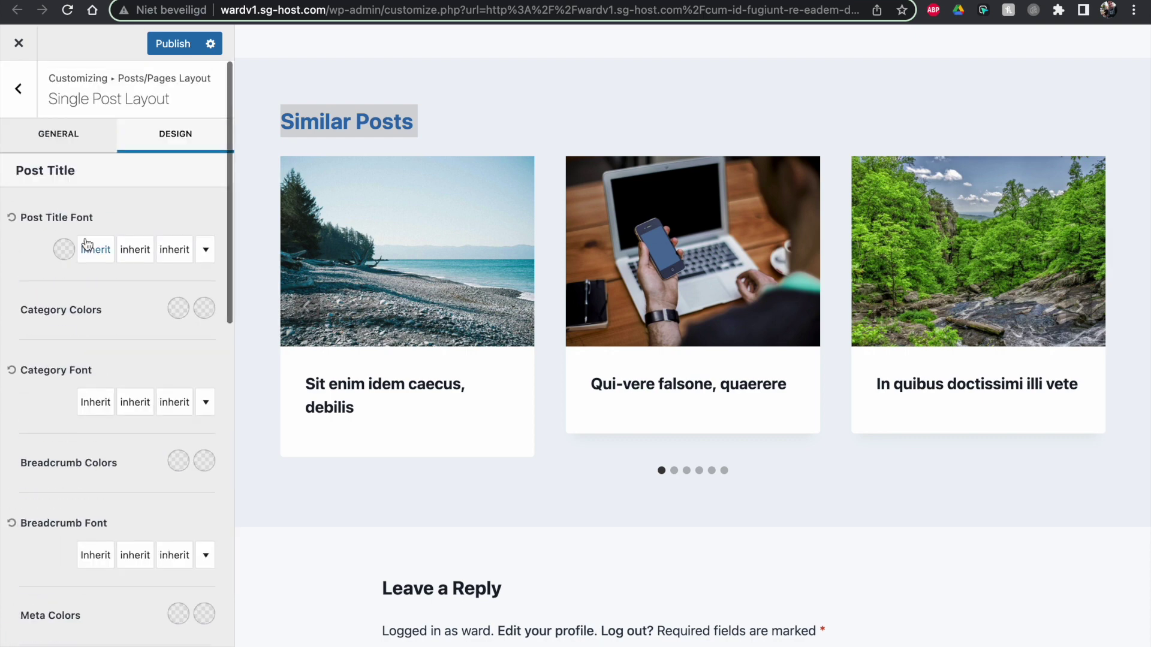
- Return to the main Customizer list, open Additional CSS and click into its empty editor
left_click(19, 90)
left_click(19, 89)
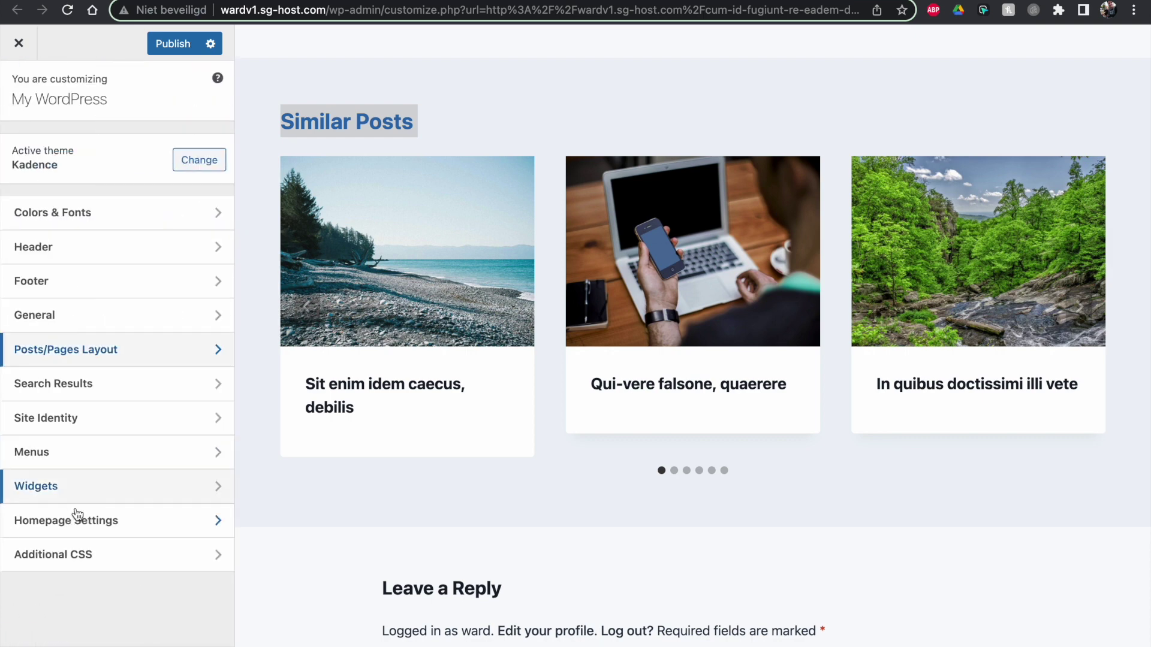
left_click(92, 566)
left_click(38, 428)
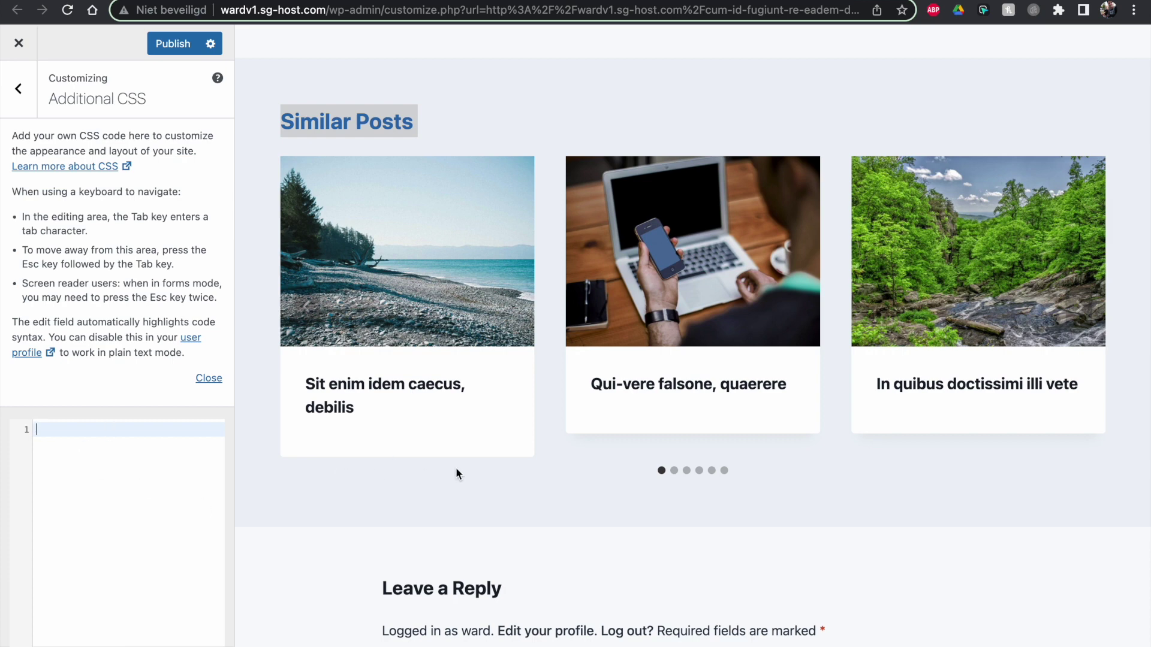
mouse_move(496, 440)
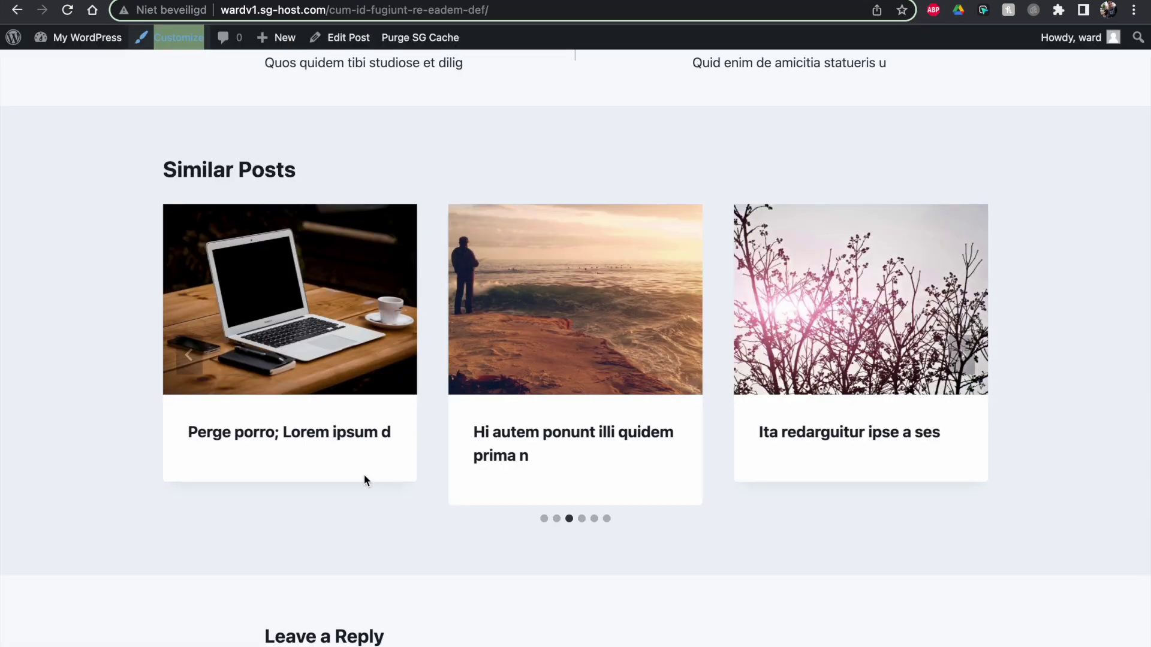
right_click(367, 479)
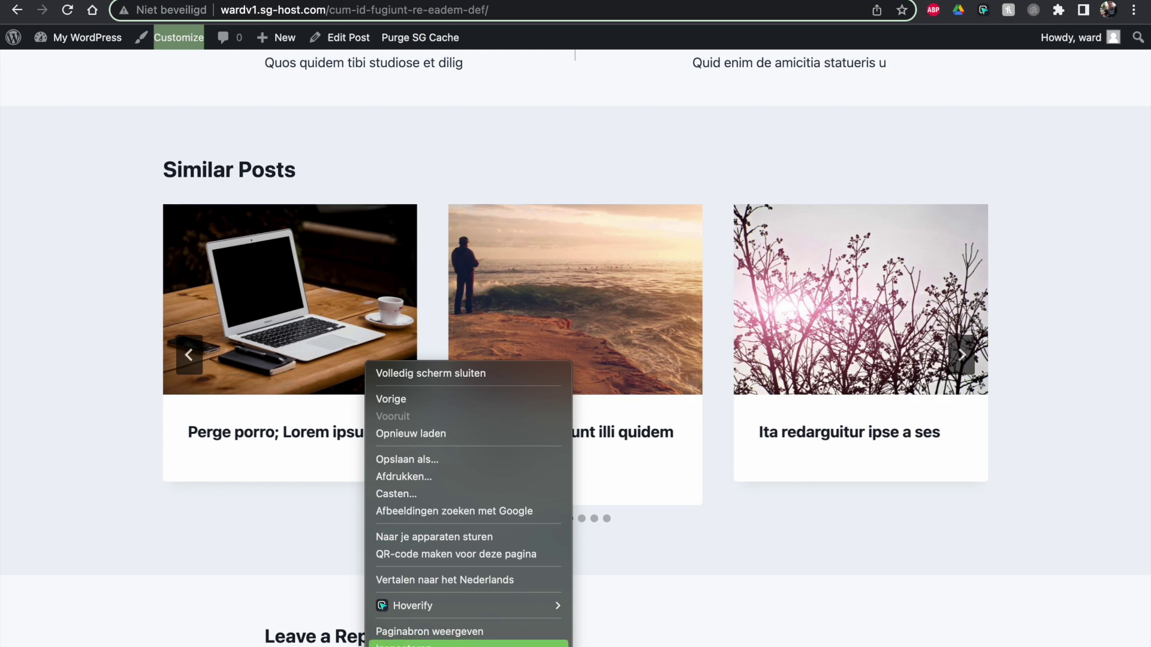
left_click(403, 644)
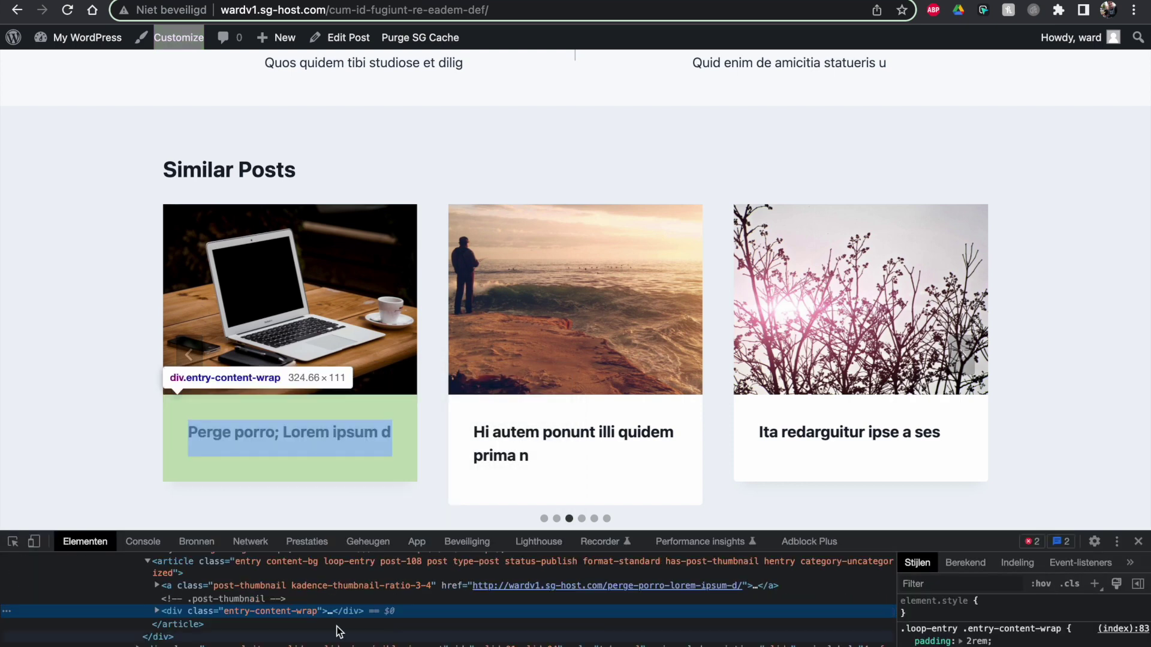
scroll(244, 606, "up", 1)
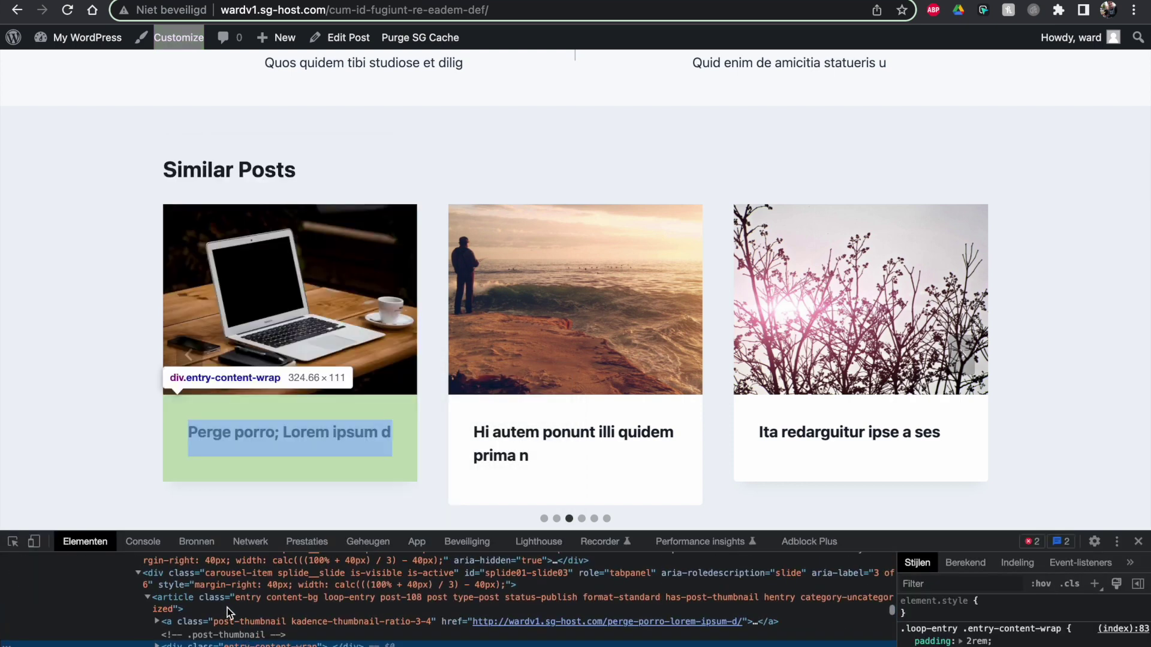
left_click(199, 599)
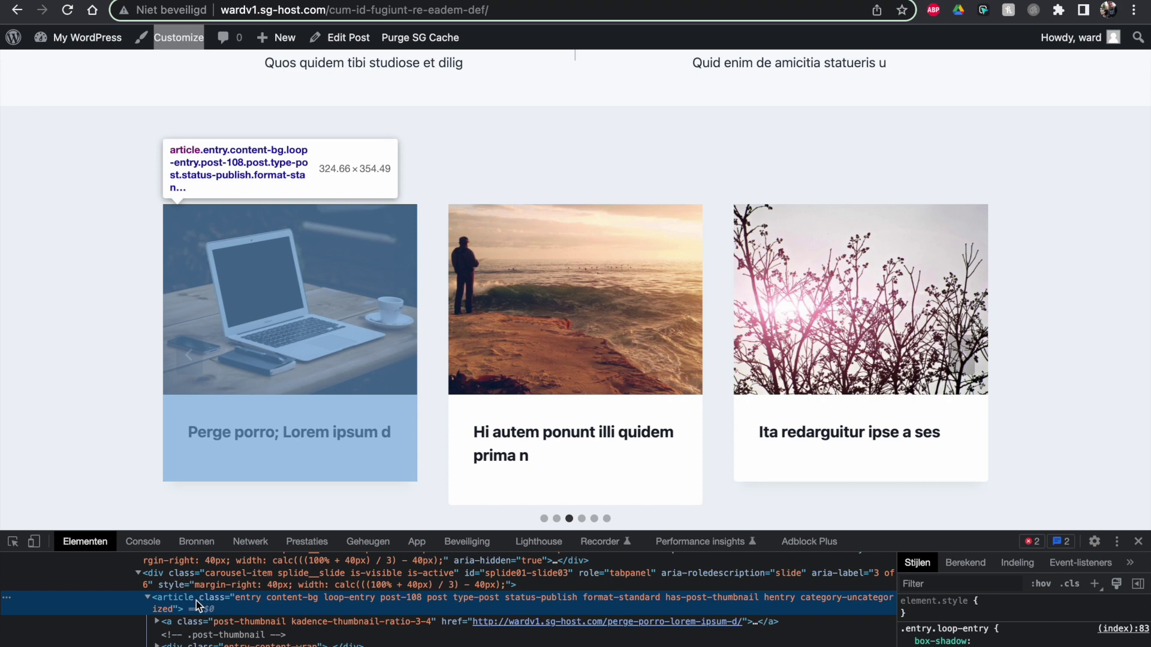
scroll(195, 603, "up", 1)
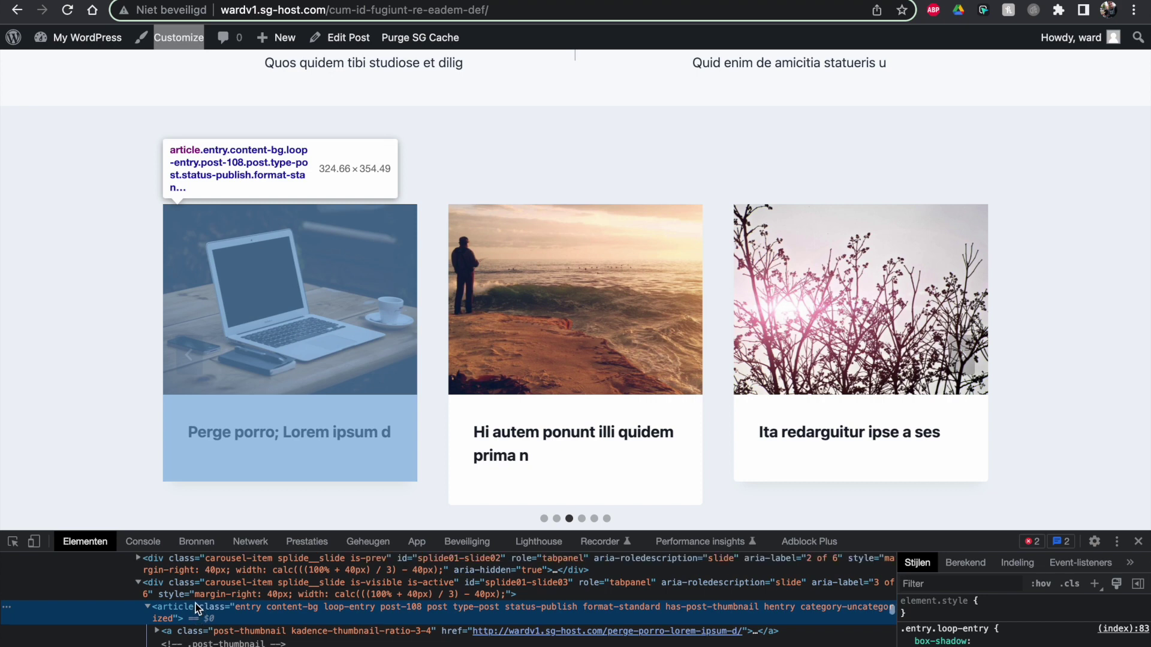
scroll(196, 603, "up", 2)
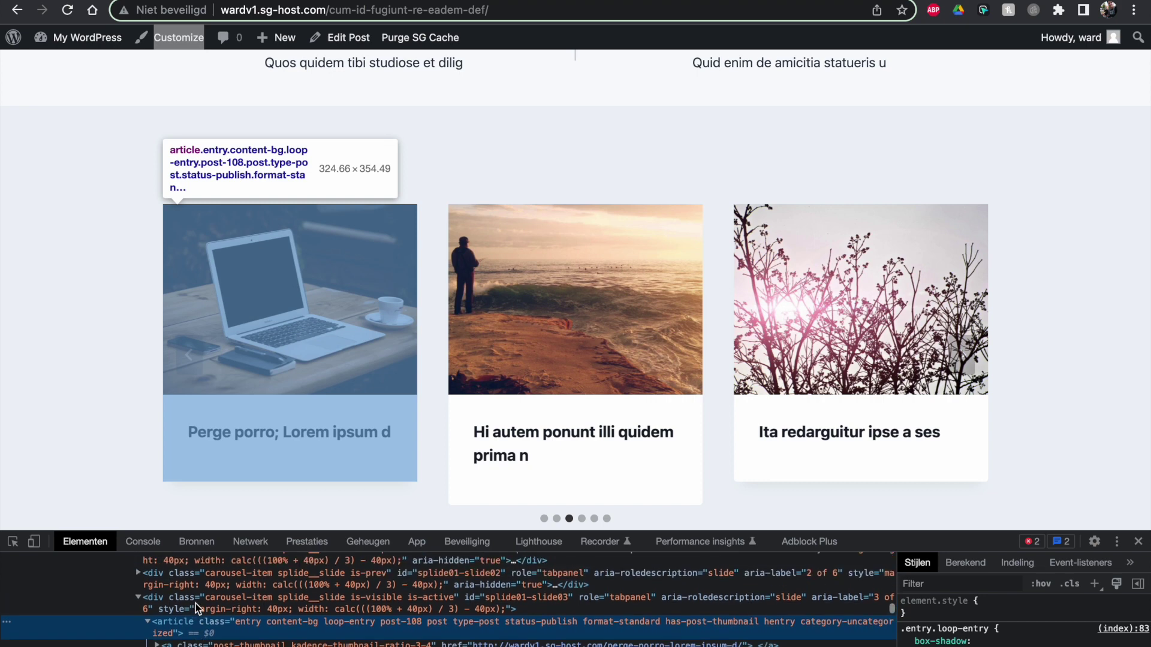
left_click(174, 607)
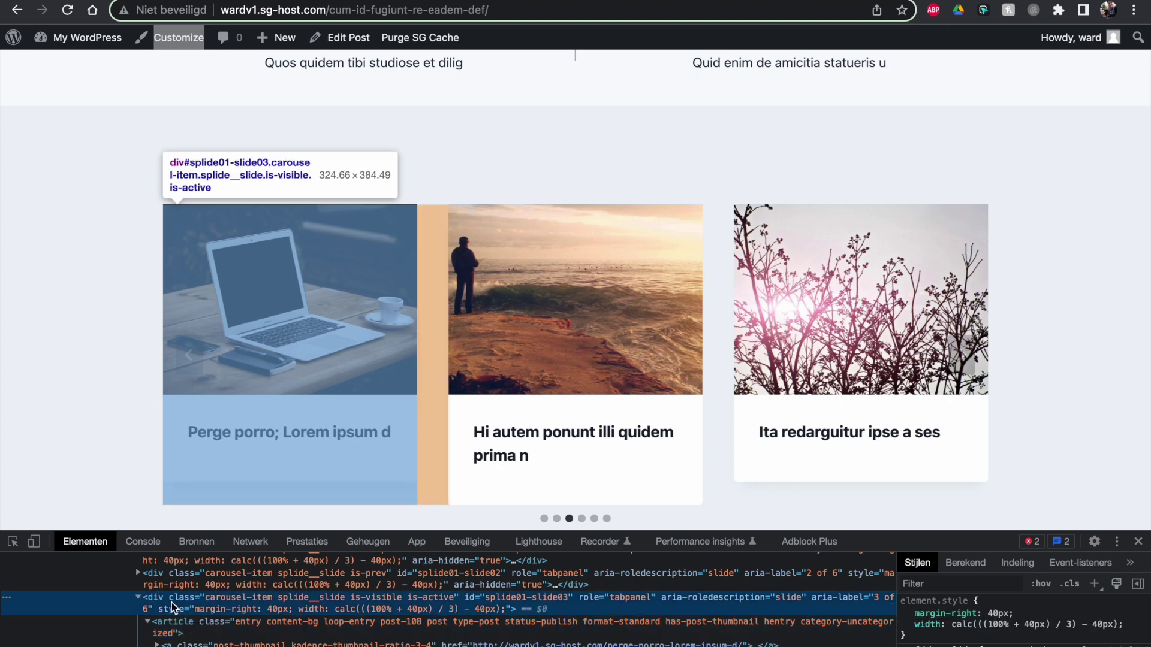
left_click(138, 597)
scroll(181, 608, "up", 5)
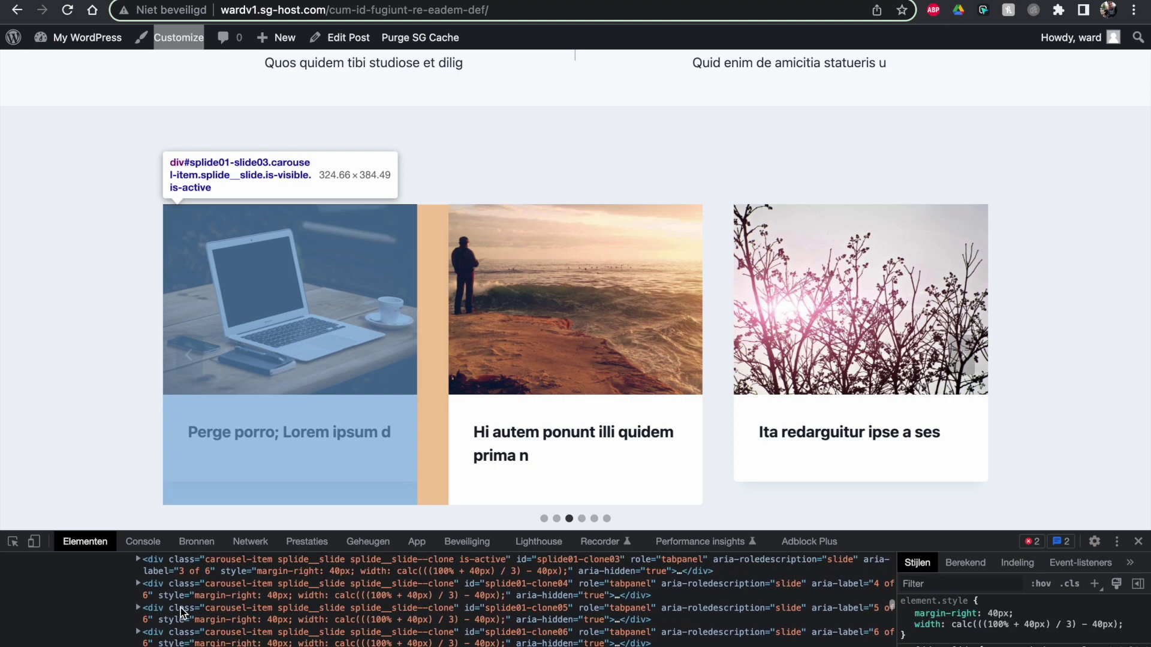
scroll(181, 607, "up", 3)
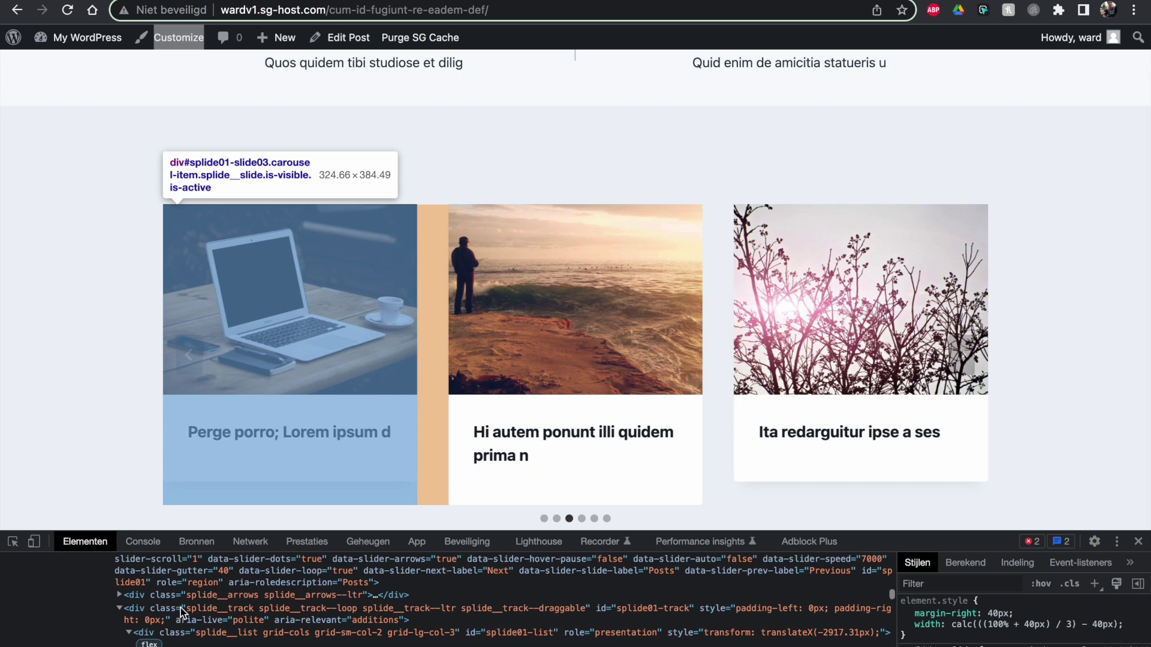
left_click(207, 607)
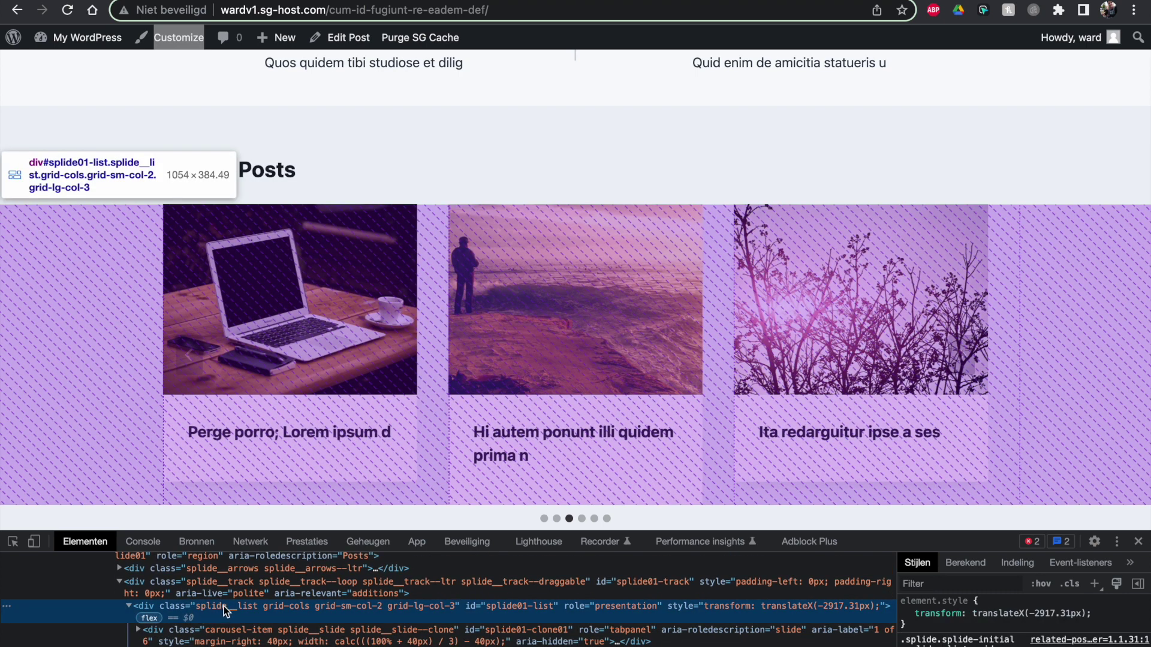
scroll(253, 610, "down", 1)
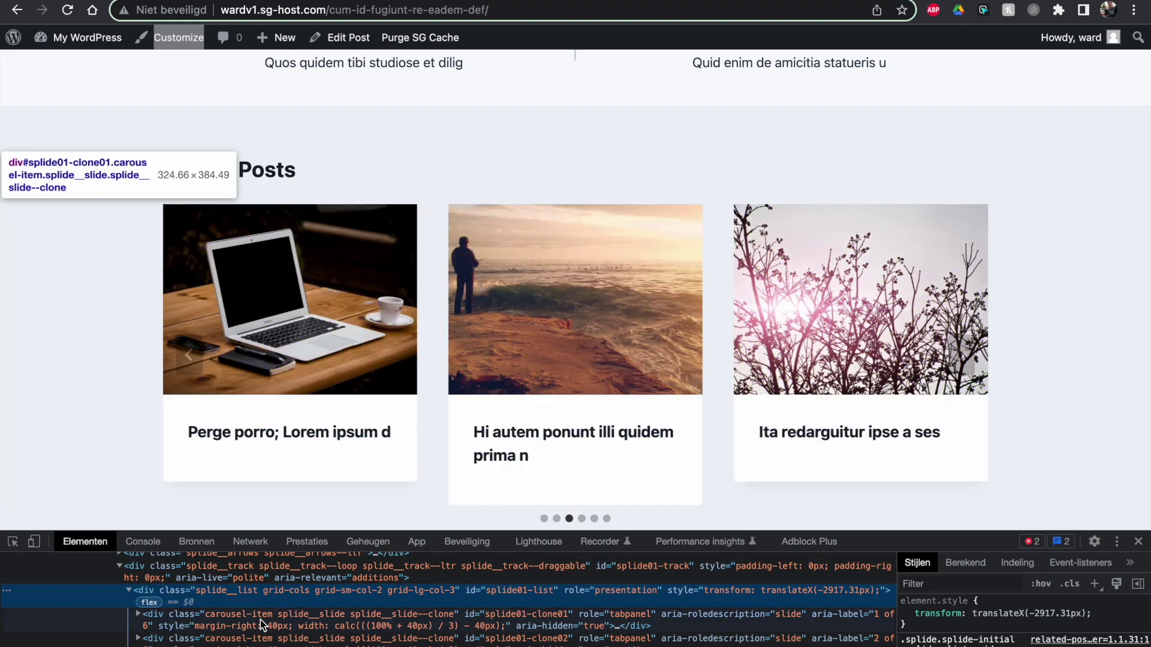
left_click(260, 620)
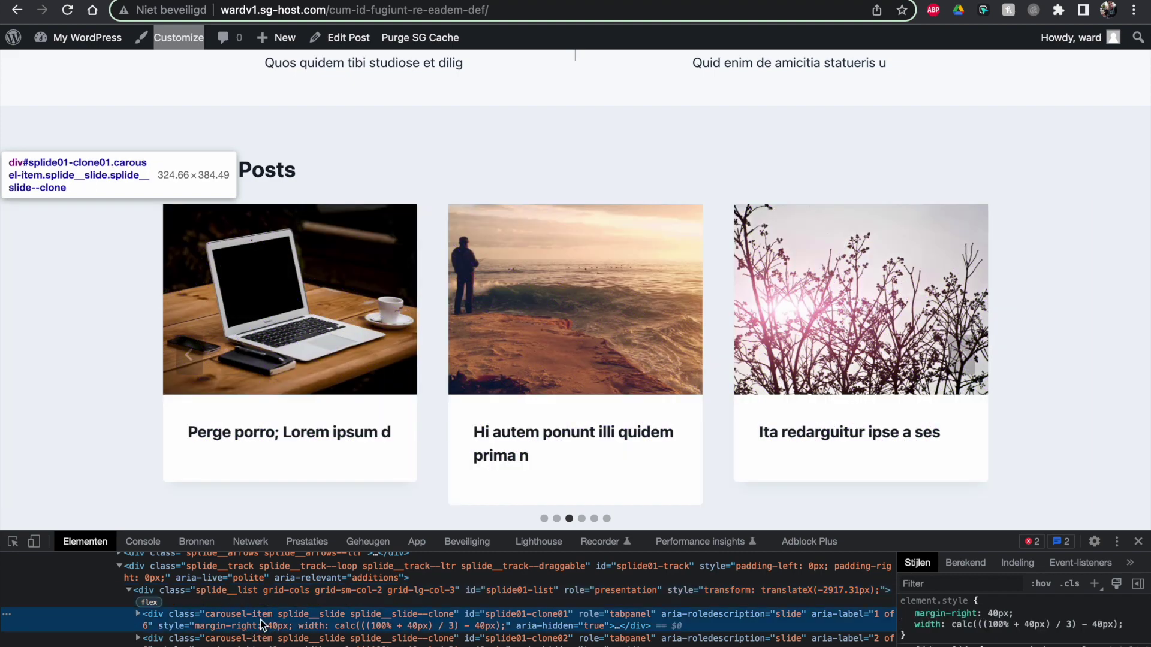
scroll(262, 622, "down", 1)
scroll(260, 621, "down", 2)
left_click(260, 621)
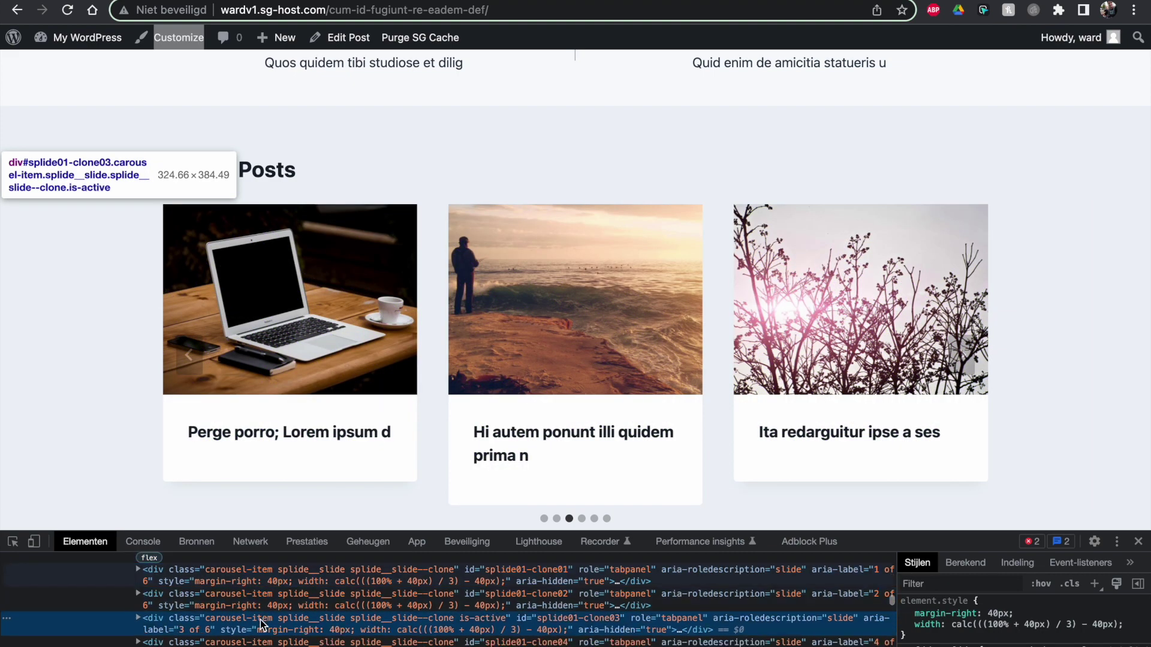
scroll(260, 621, "down", 2)
left_click(261, 622)
scroll(260, 623, "down", 2)
left_click(260, 624)
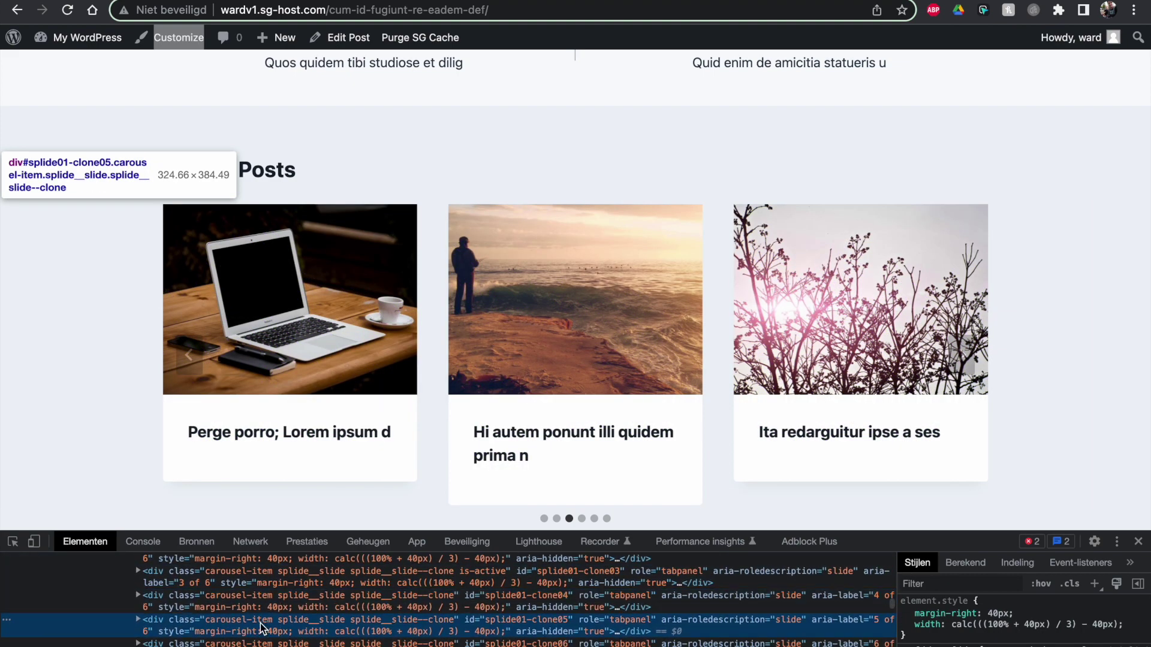
scroll(261, 625, "down", 1)
left_click(261, 627)
scroll(260, 626, "down", 1)
left_click(261, 627)
scroll(261, 626, "down", 2)
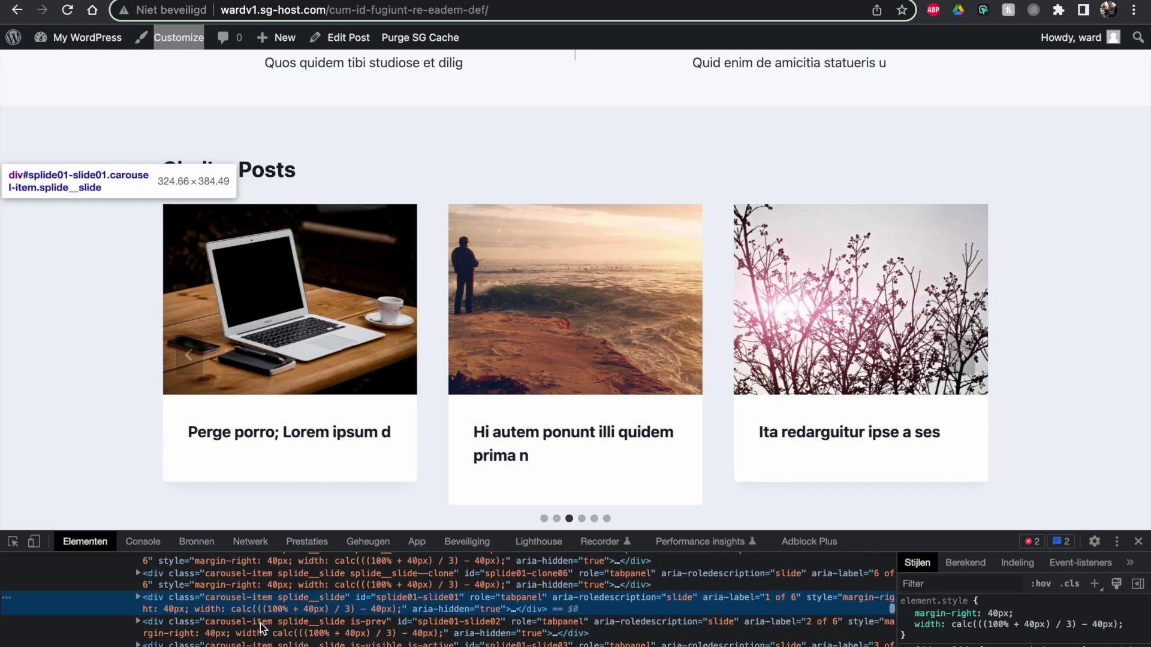
left_click(261, 628)
scroll(262, 627, "down", 1)
left_click(262, 627)
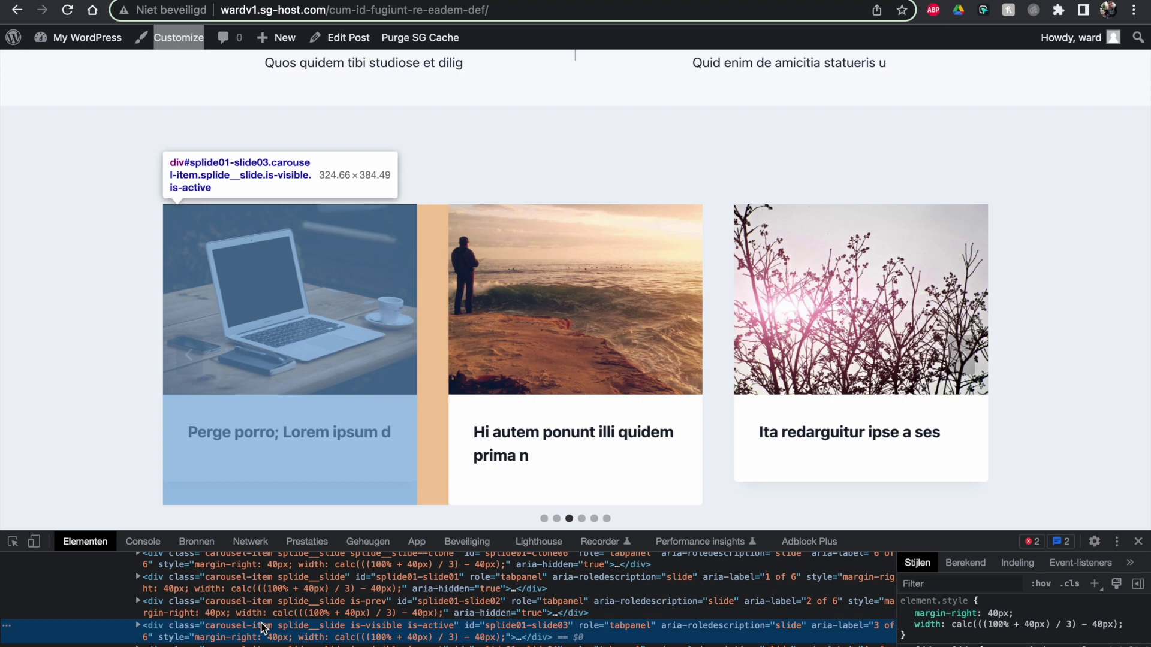
scroll(263, 642, "down", 2)
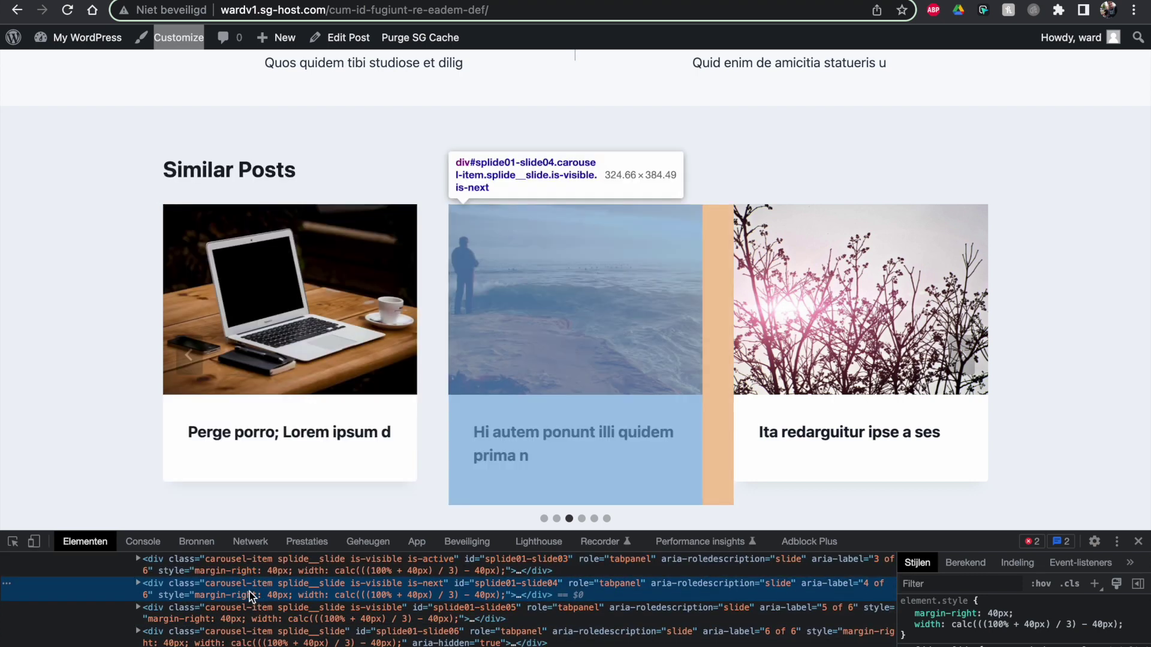
left_click(250, 614)
left_click(252, 566)
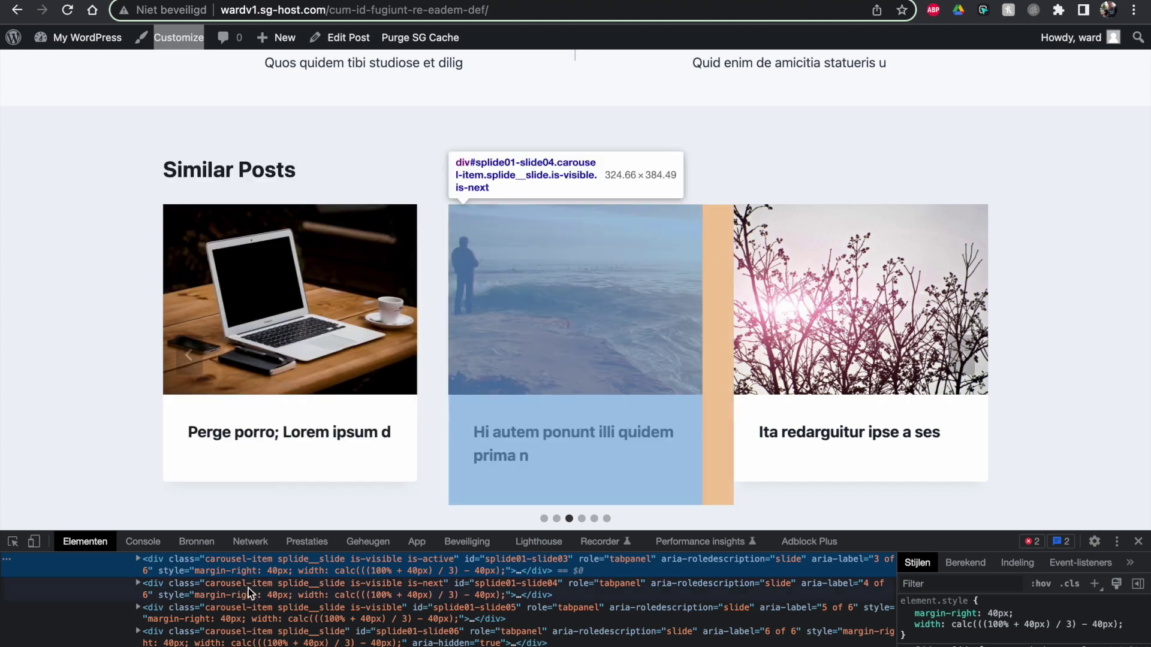
left_click(137, 560)
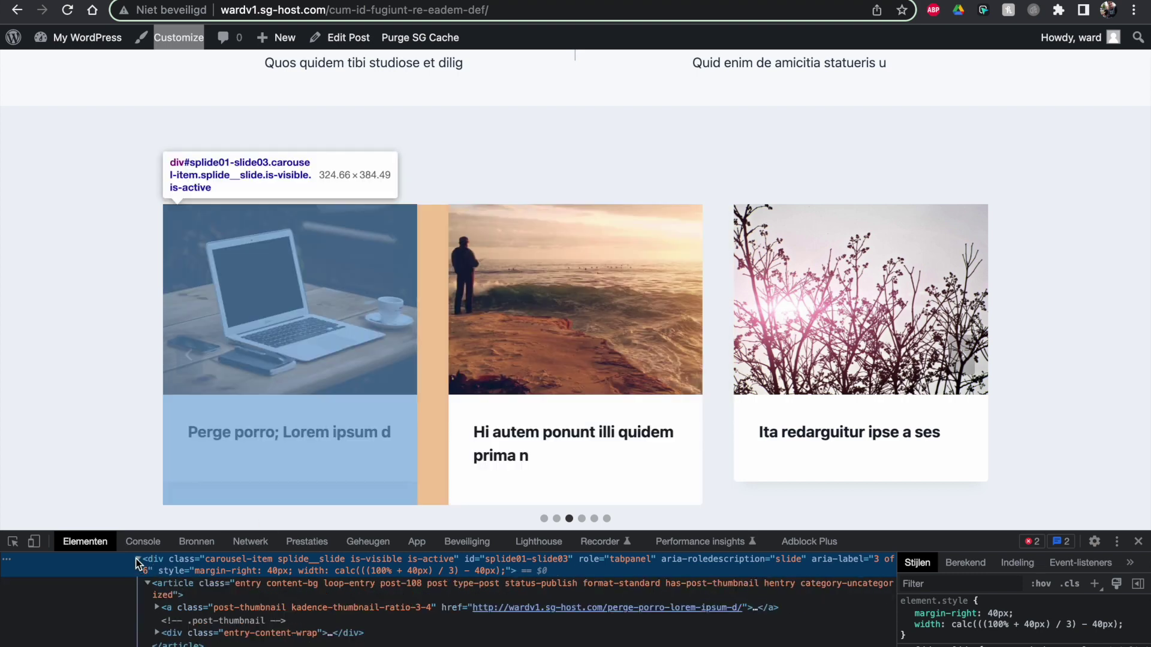
left_click(170, 593)
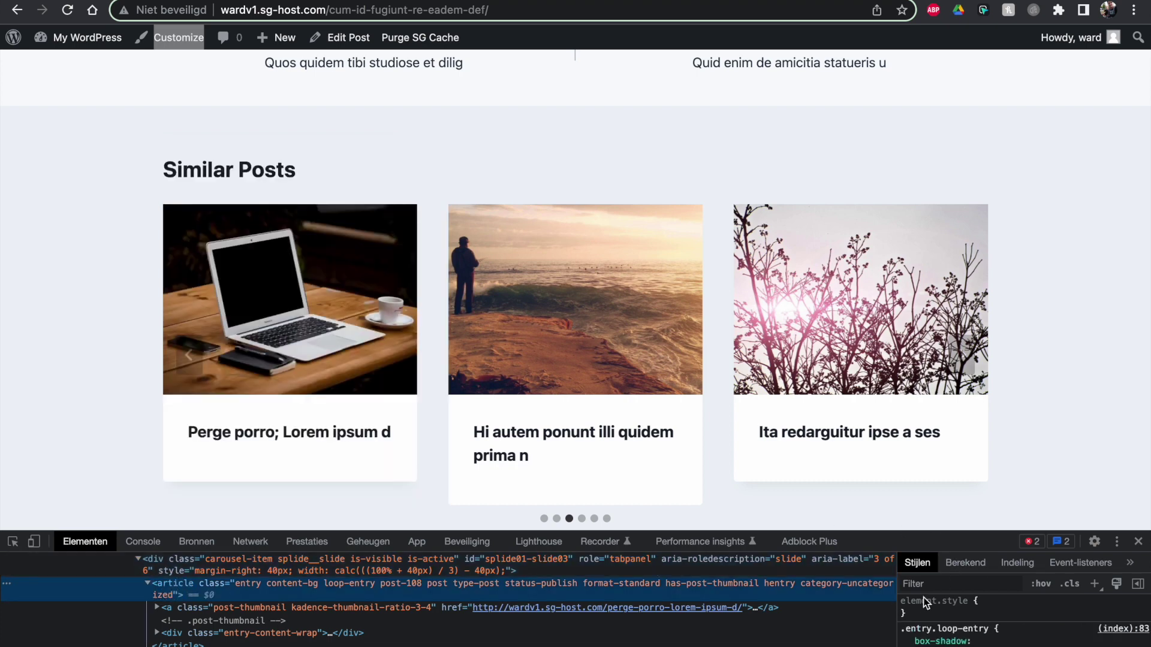
- Add element.style height: 100% to the first Similar Posts card and toggle it to compare
left_click(926, 608)
type("height")
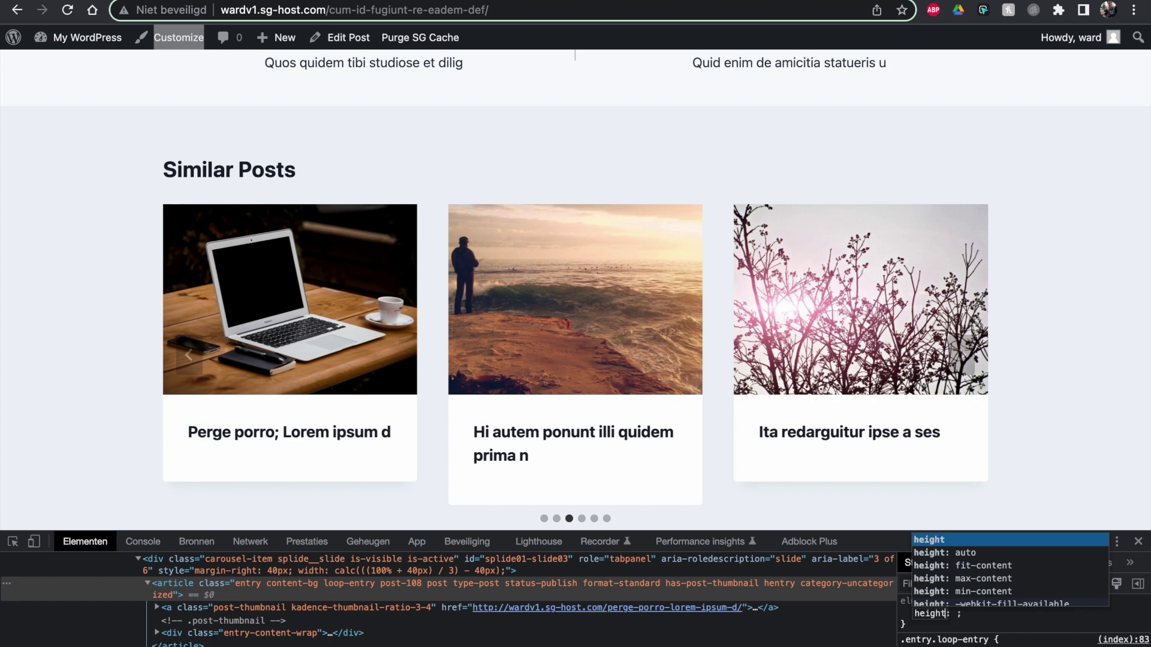
key("Tab")
type("100%")
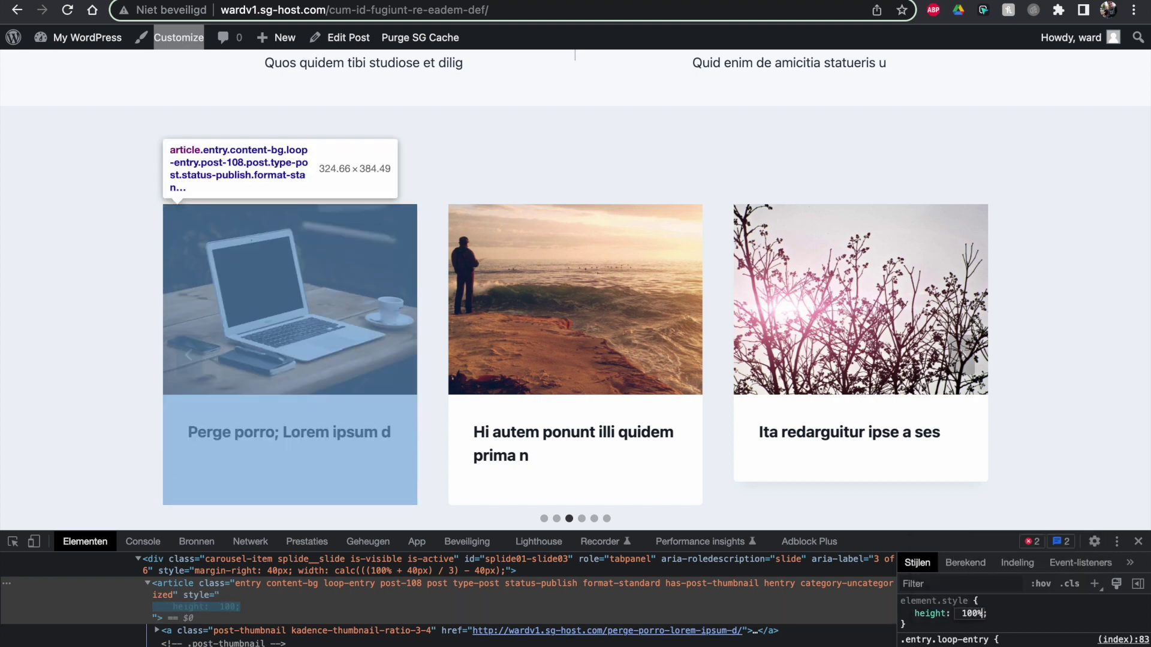
left_click(1015, 621)
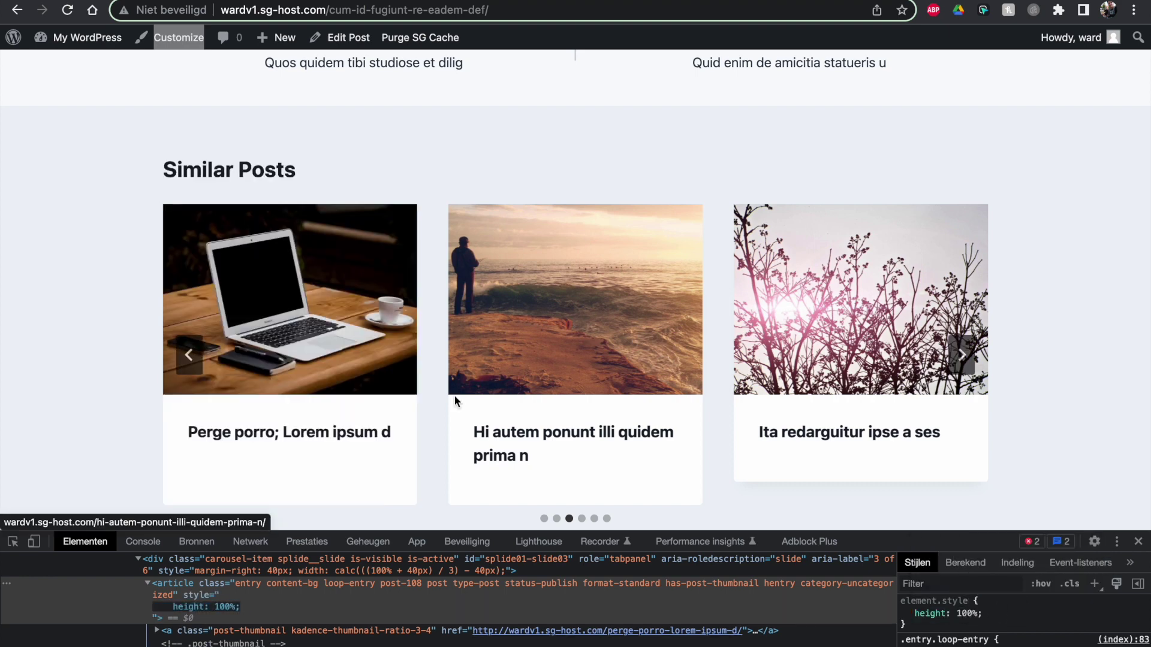
scroll(414, 419, "down", 1)
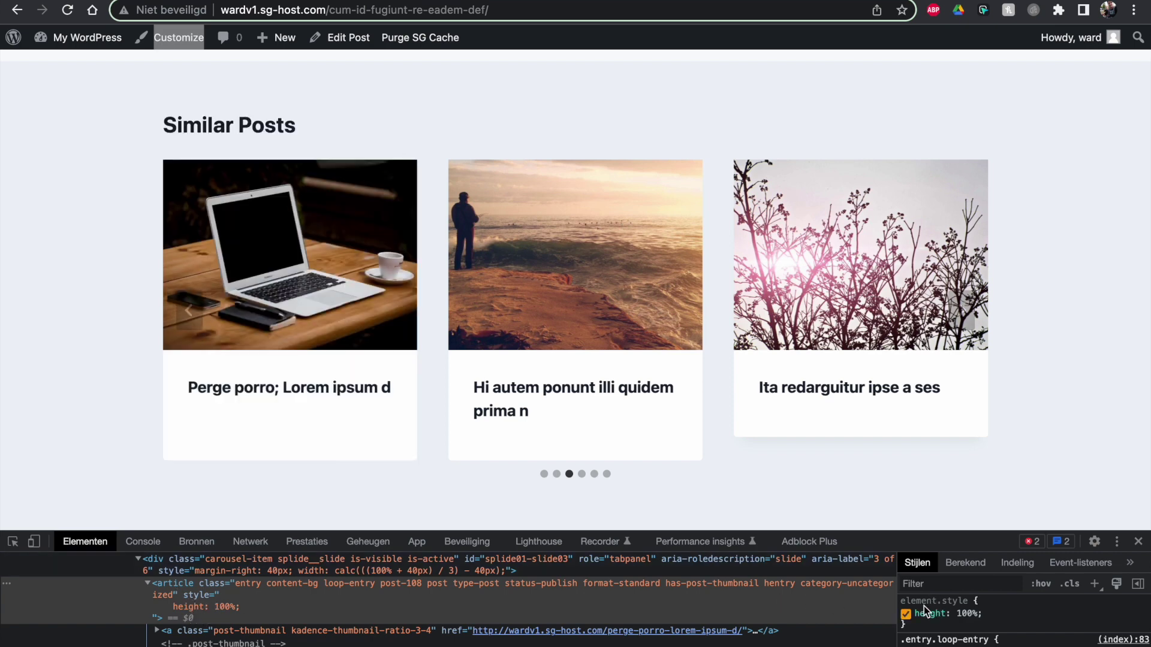
left_click(905, 615)
left_click(905, 614)
left_click(906, 614)
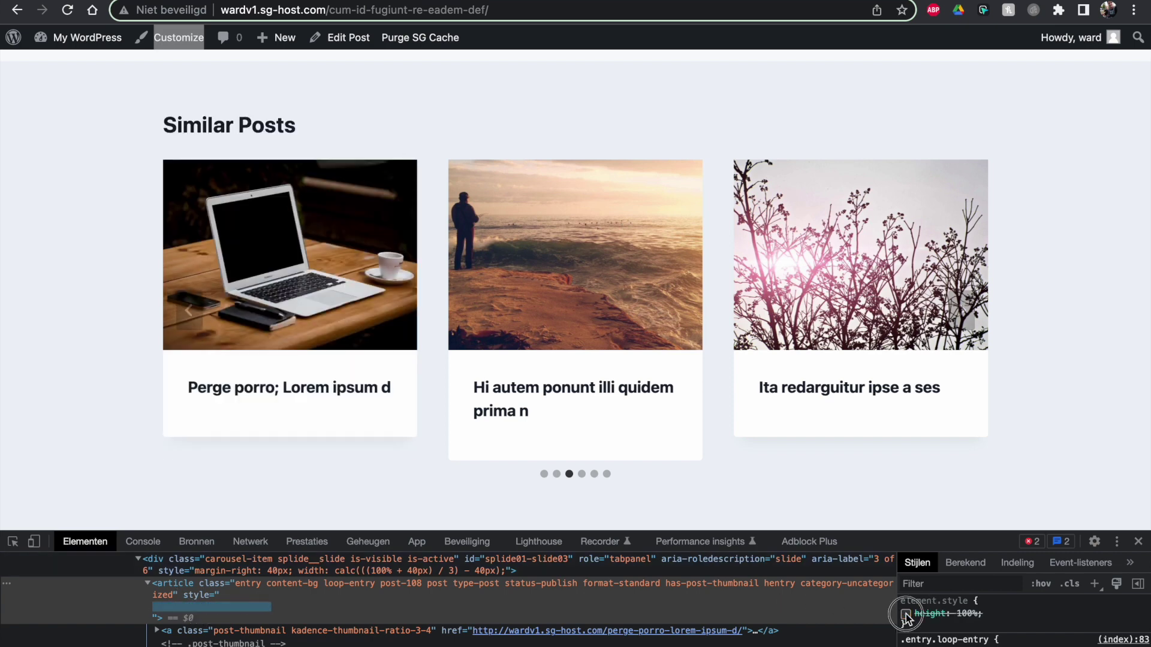
left_click(906, 615)
scroll(274, 636, "up", 2)
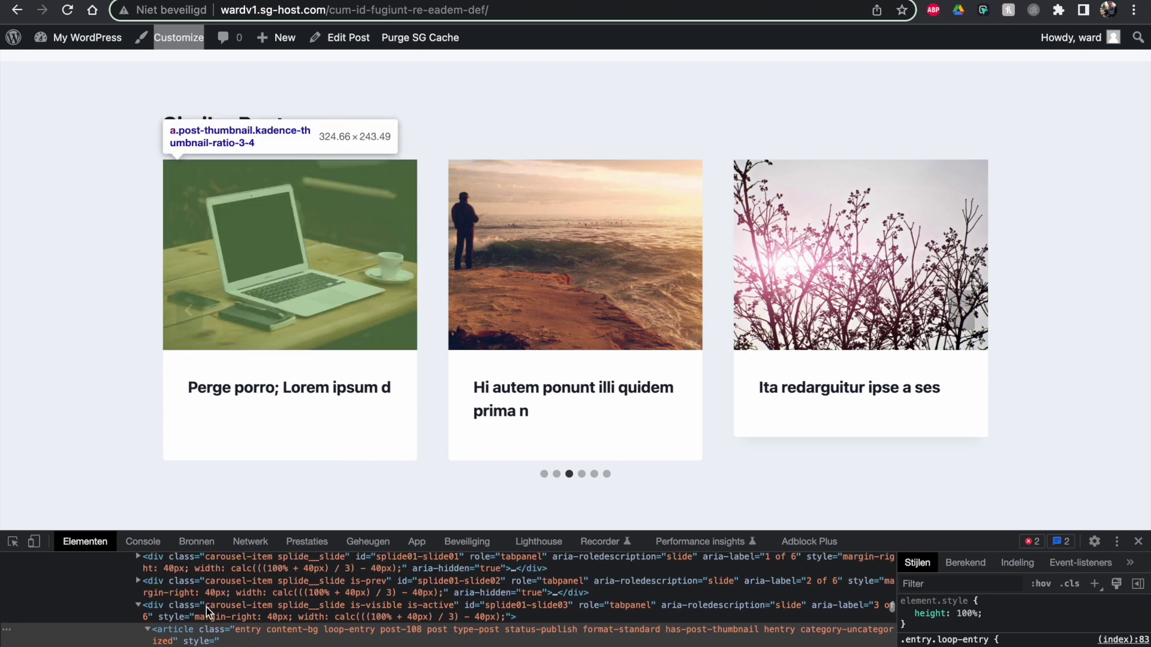
- Copy the carousel-item class and paste it into Additional CSS as '.carousel-item'
left_click(253, 612)
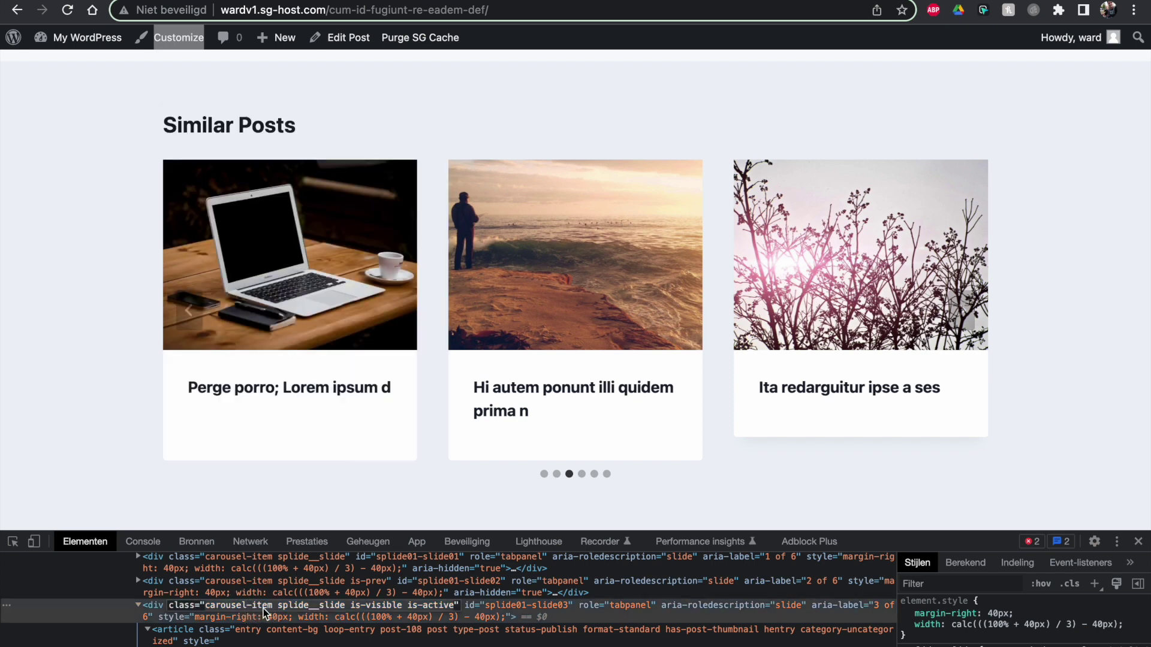
double_click(274, 607)
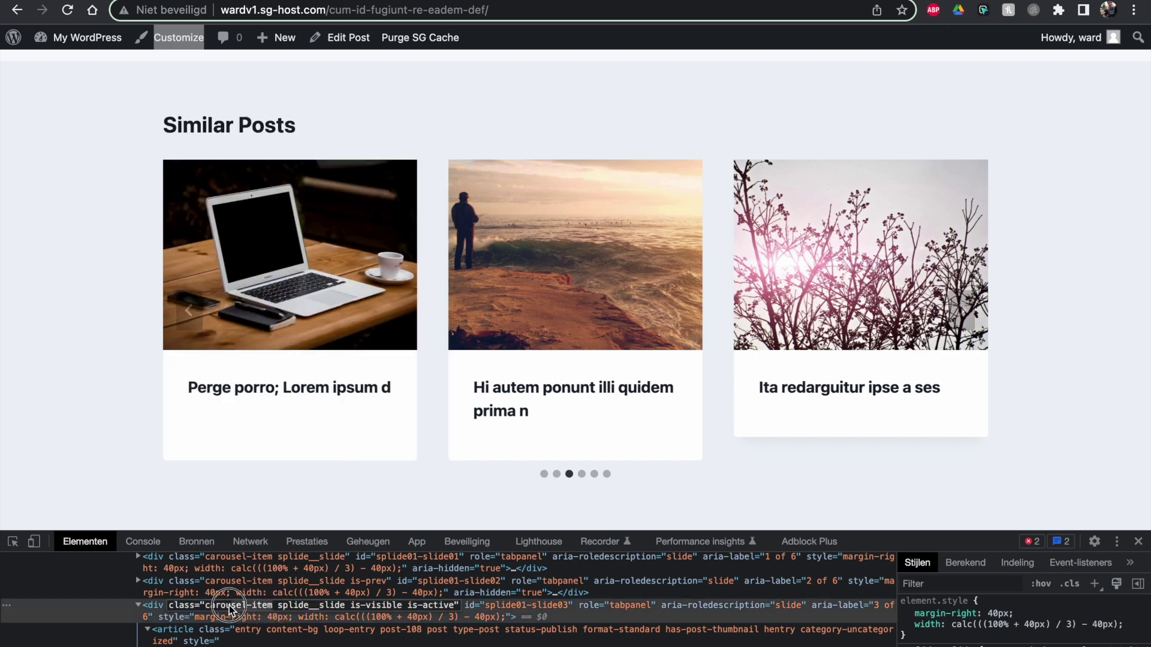
left_click(208, 607)
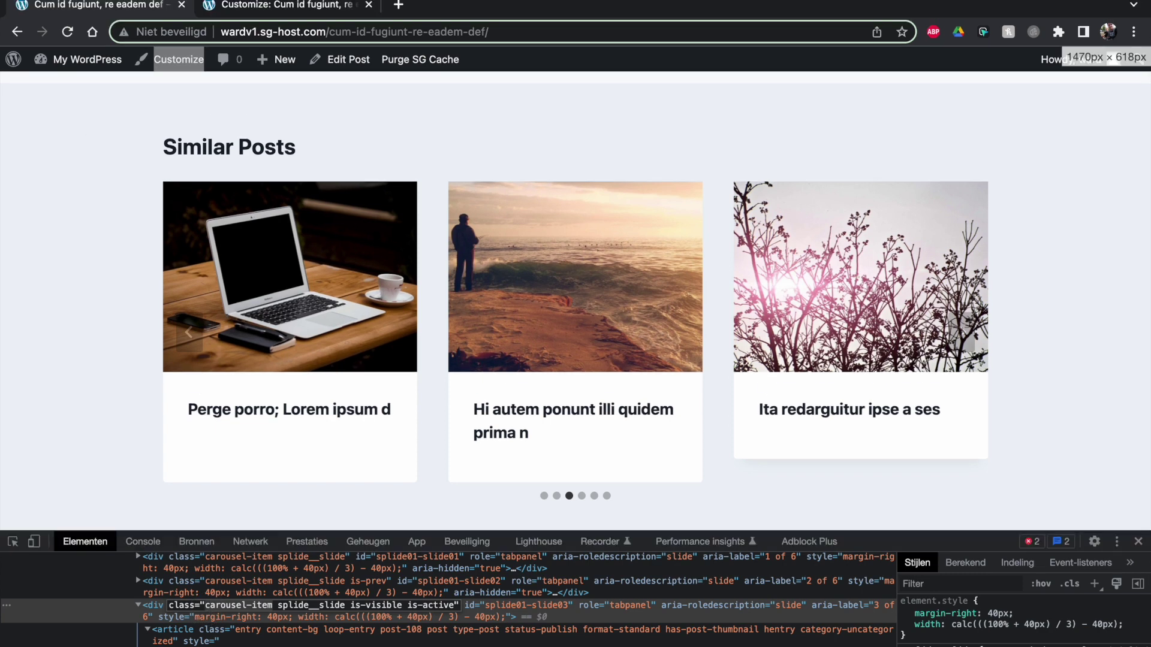
left_click(270, 8)
type(".")
type("carousel-item")
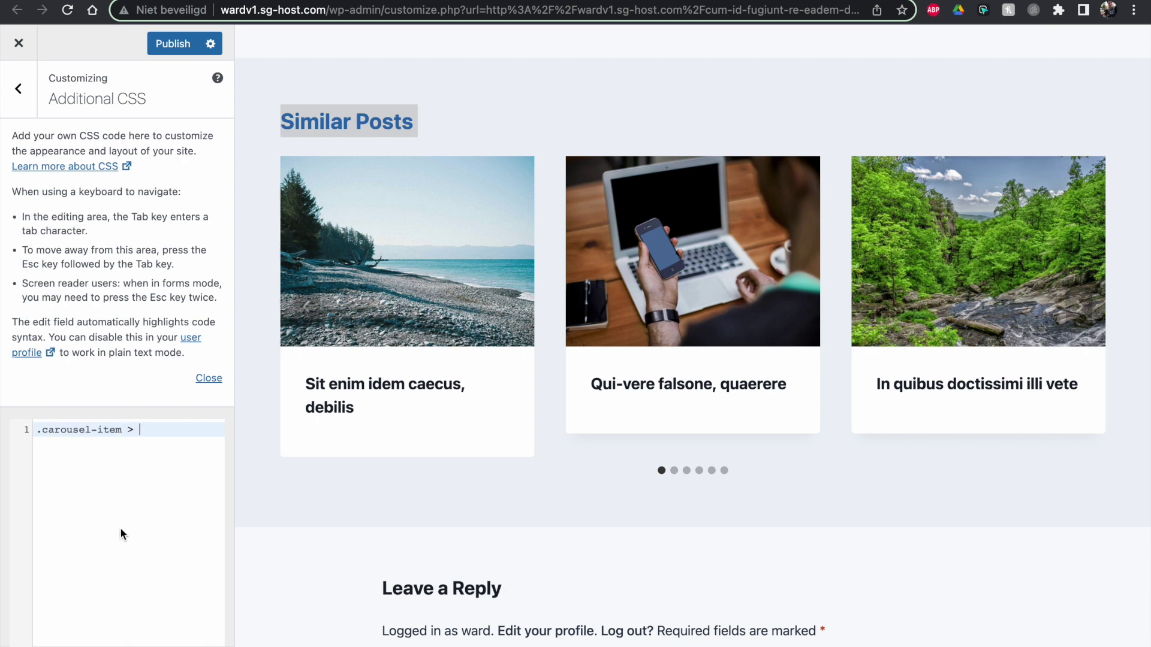
- Complete the rule .carousel-item > article { height: 100%; } in Additional CSS
left_click(112, 5)
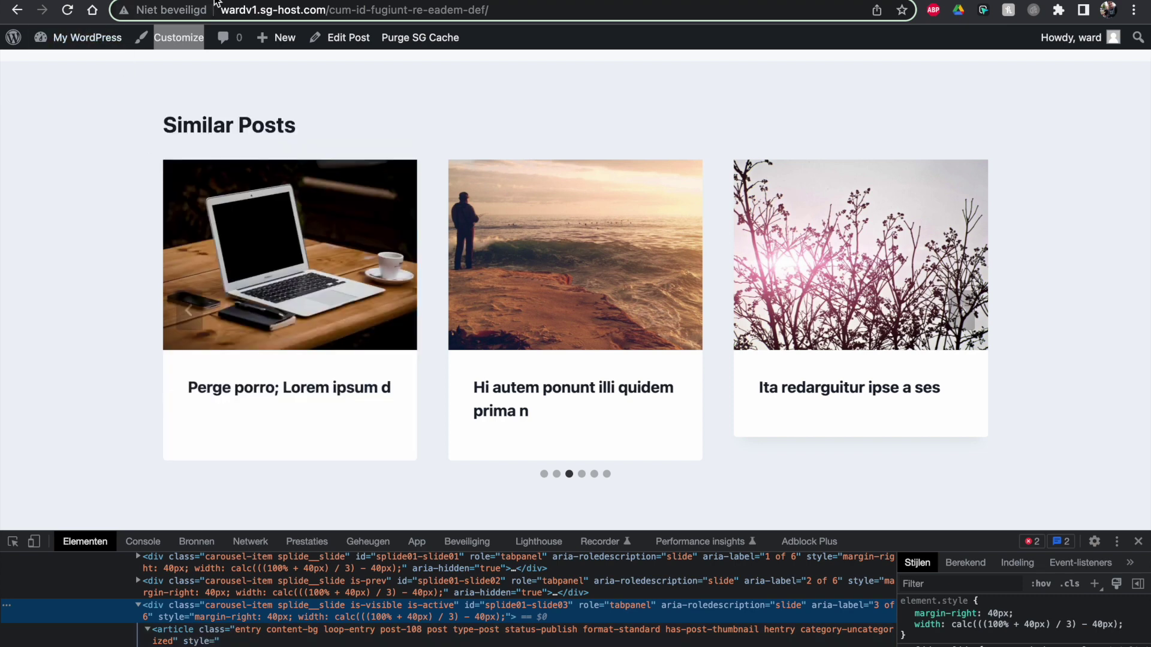
left_click(270, 9)
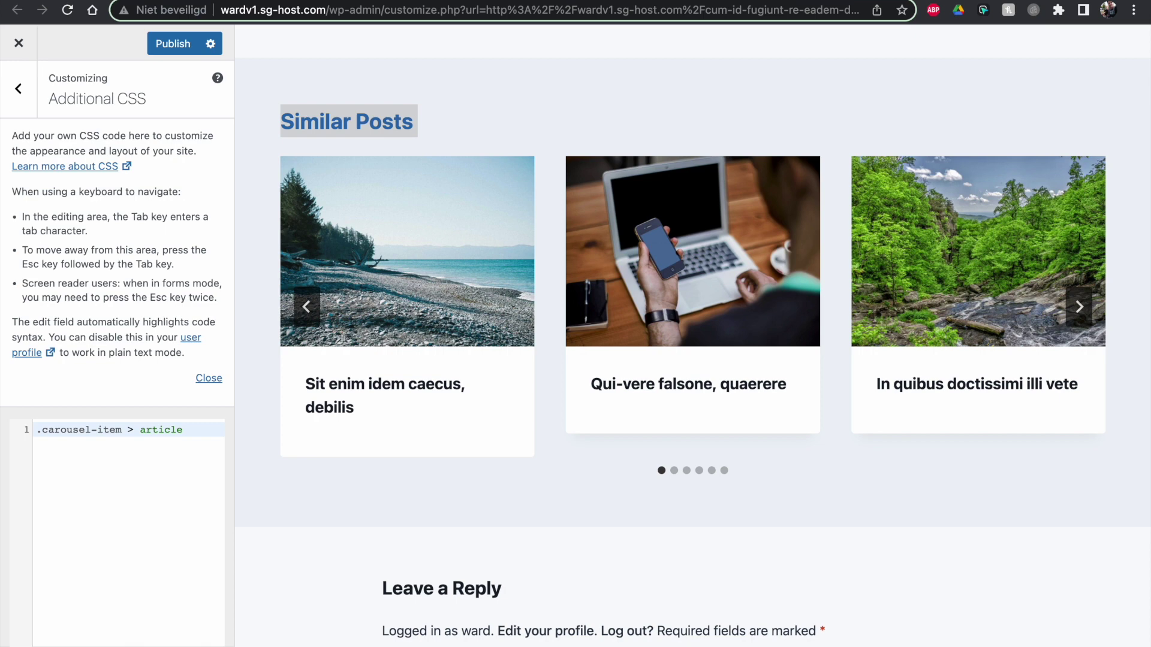
key("Return")
type("h")
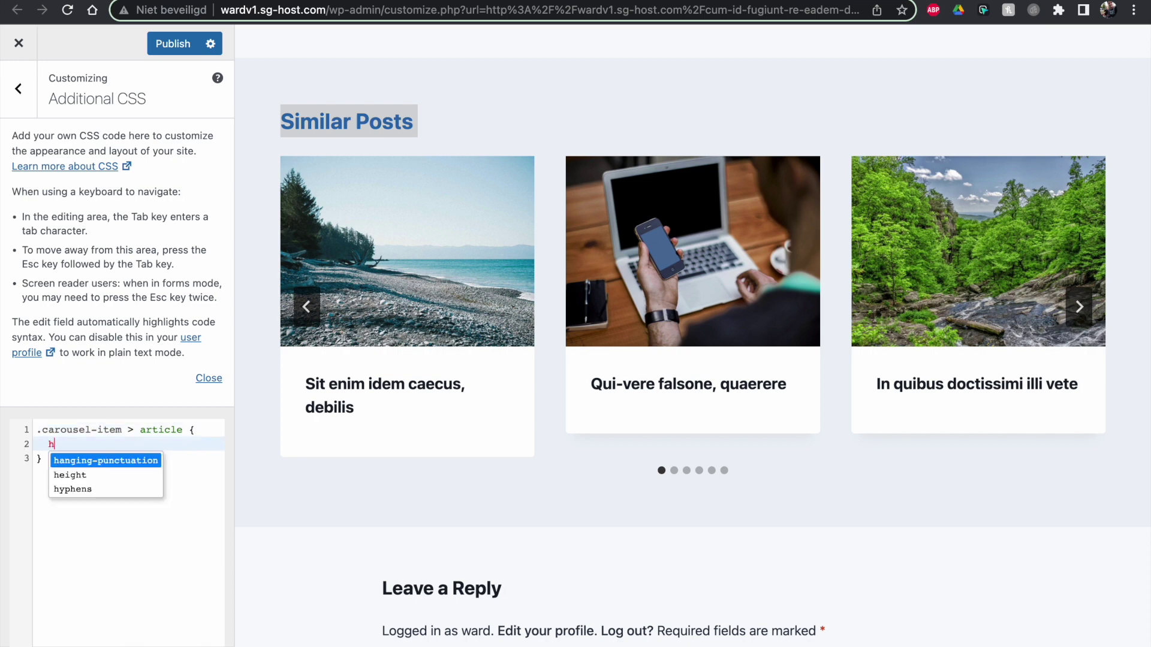
type("eight: 10")
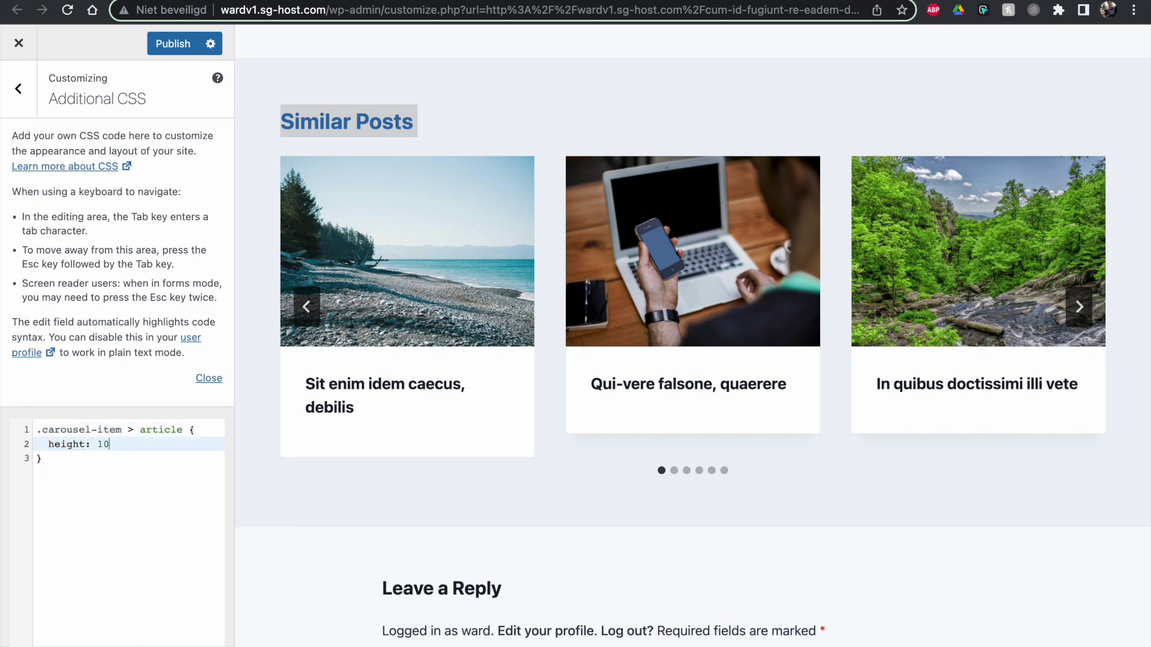
type("0%")
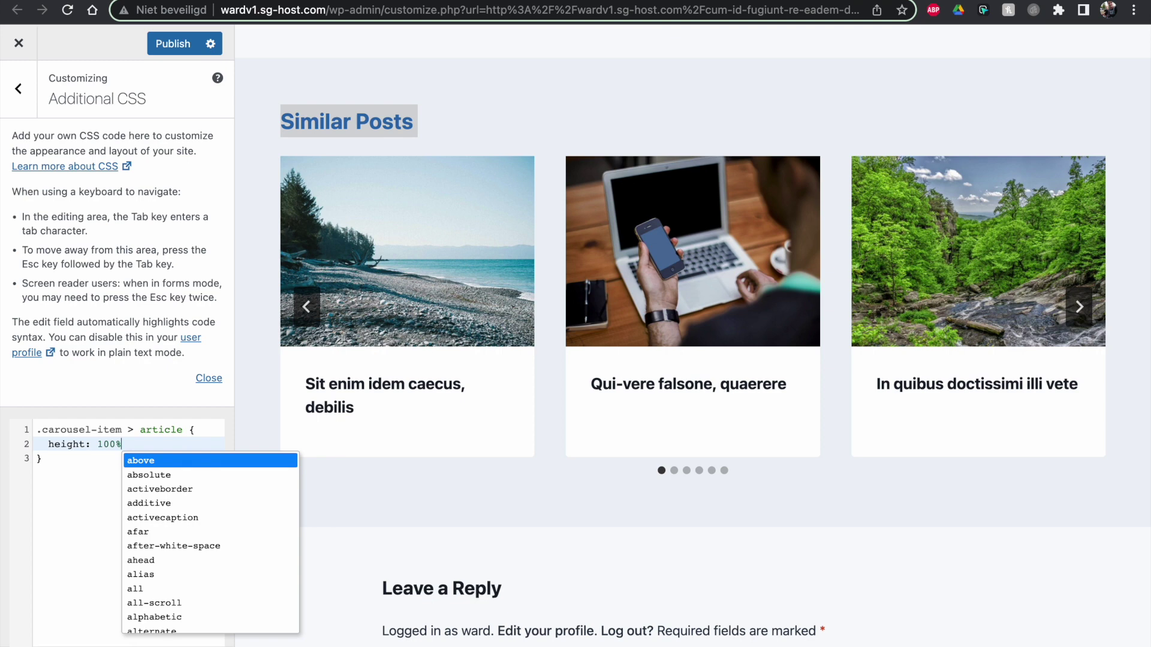
type(";")
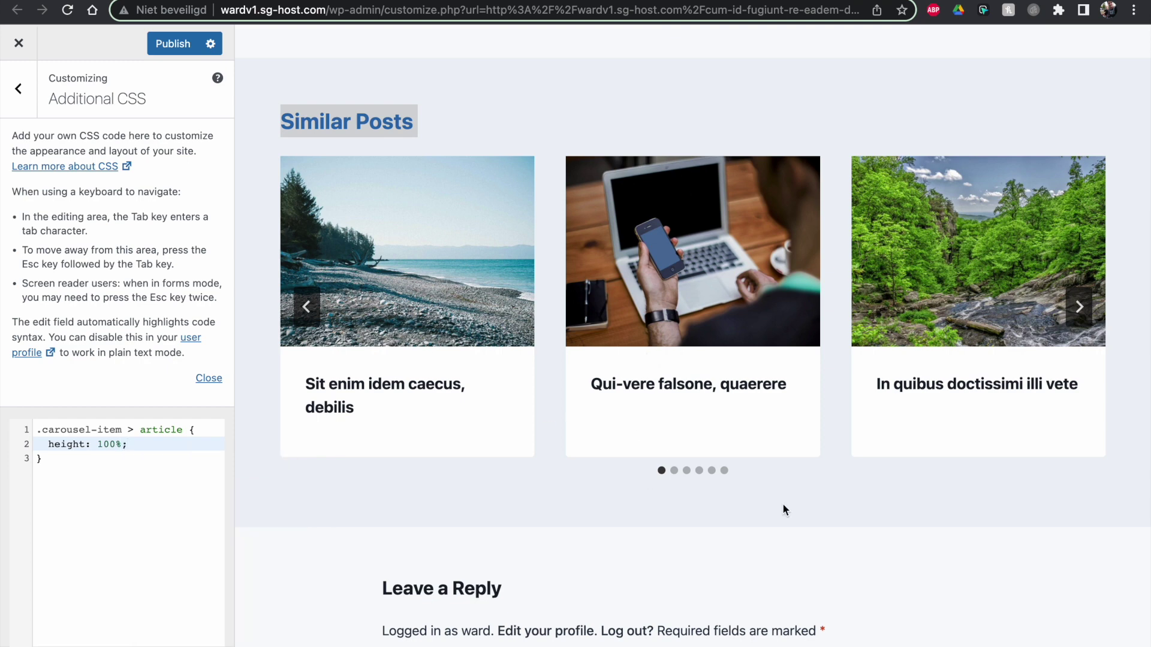
- Cycle through the Similar Posts carousel to confirm equal card heights, then publish
left_click(1080, 316)
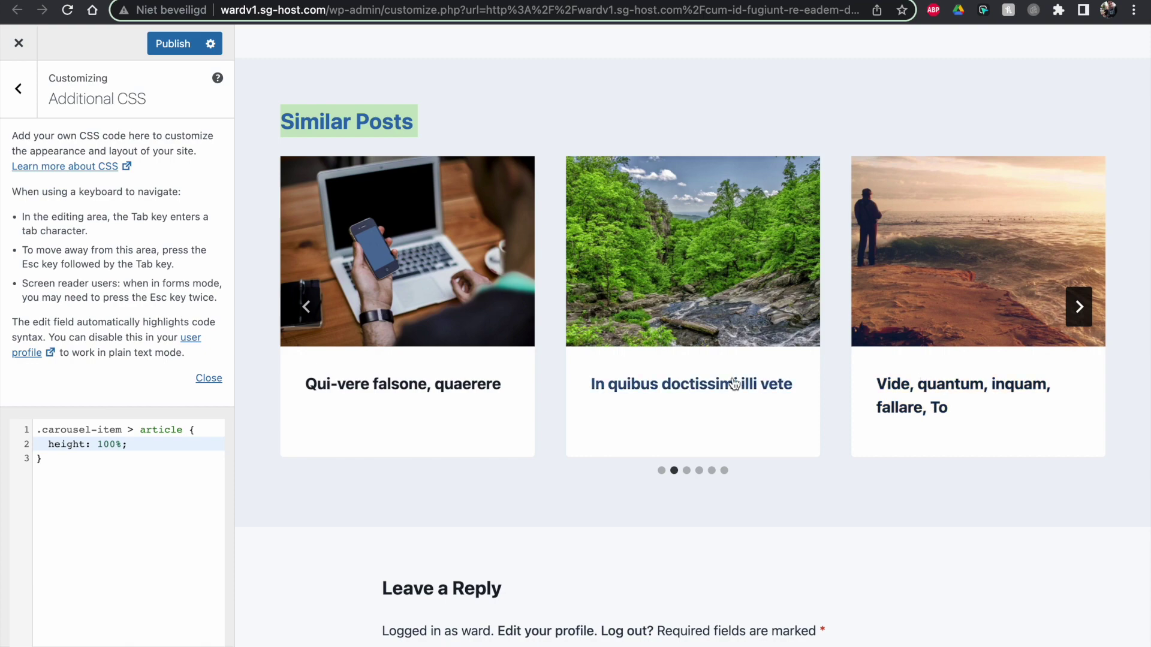
left_click(1080, 307)
left_click(1079, 307)
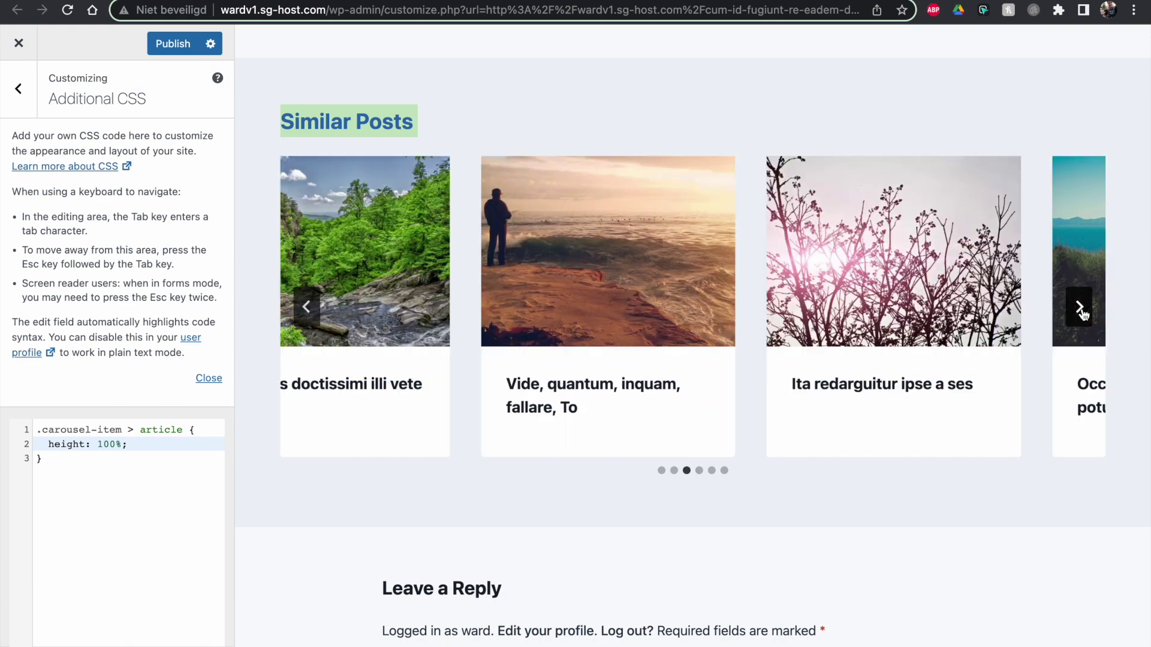
left_click(1080, 307)
left_click(1079, 307)
left_click(1080, 307)
left_click(1080, 307)
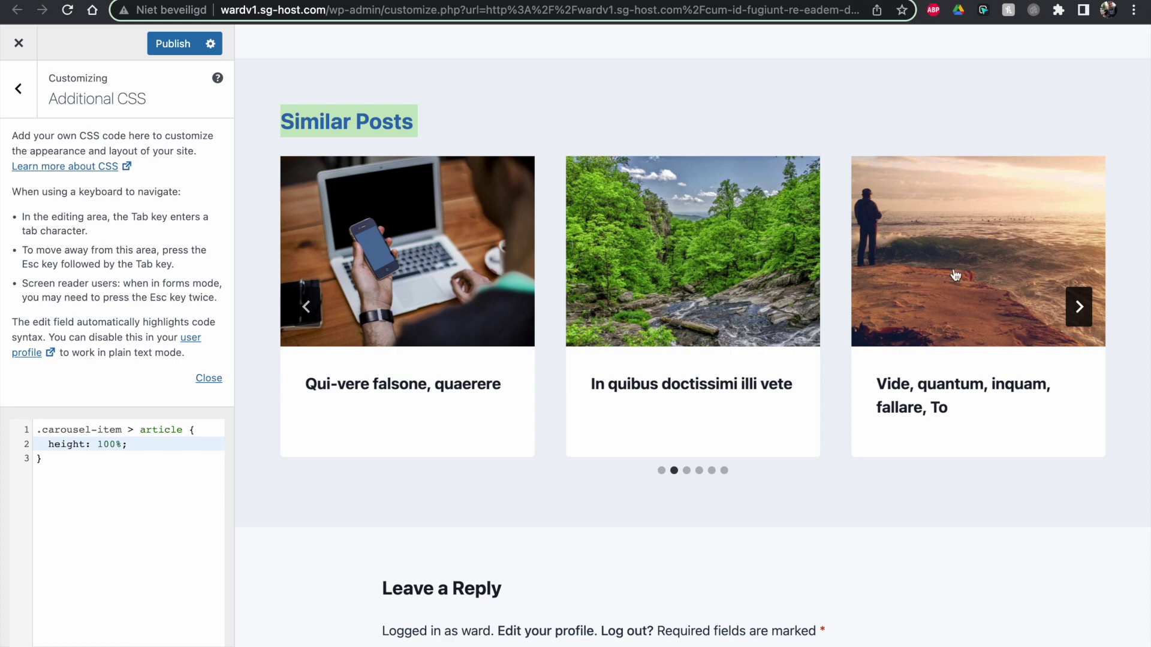
left_click(157, 51)
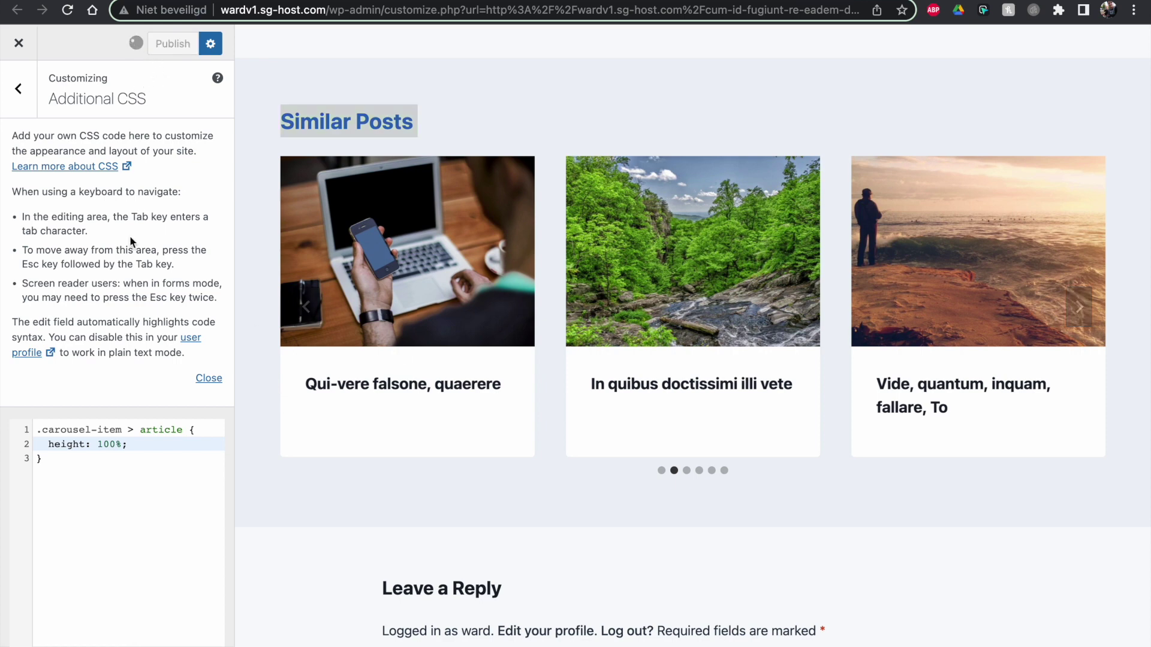
- Set Related Posts Columns to 4 under Posts/Pages Layout > Single Post Layout
left_click(18, 89)
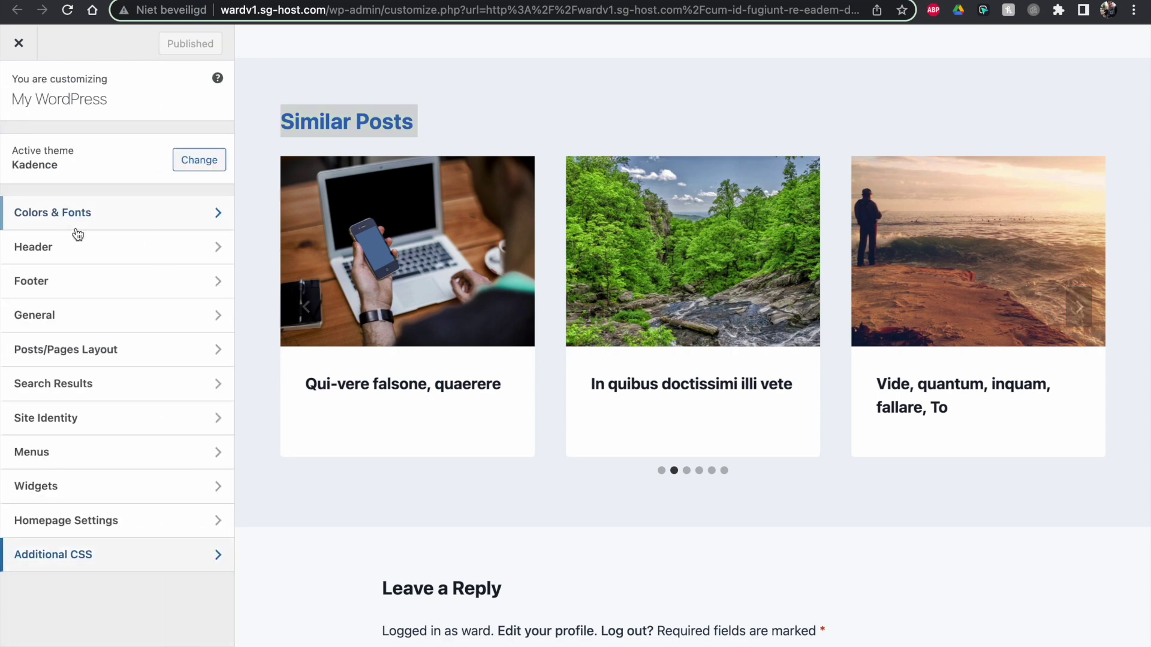
left_click(81, 340)
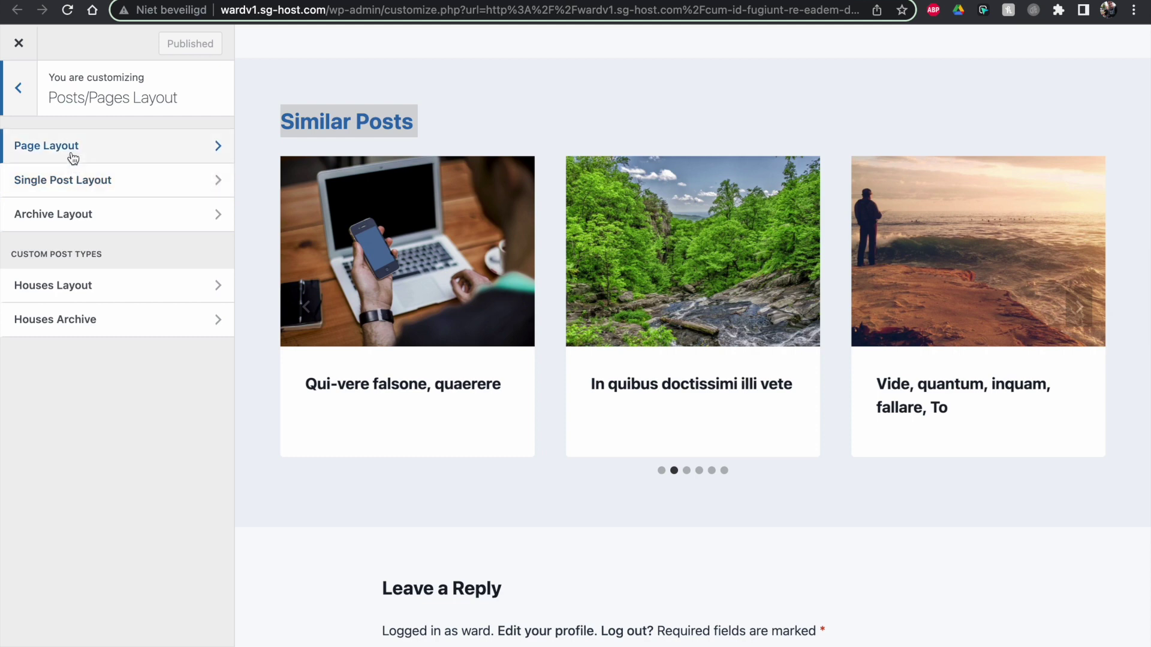
left_click(77, 196)
scroll(110, 368, "down", 10)
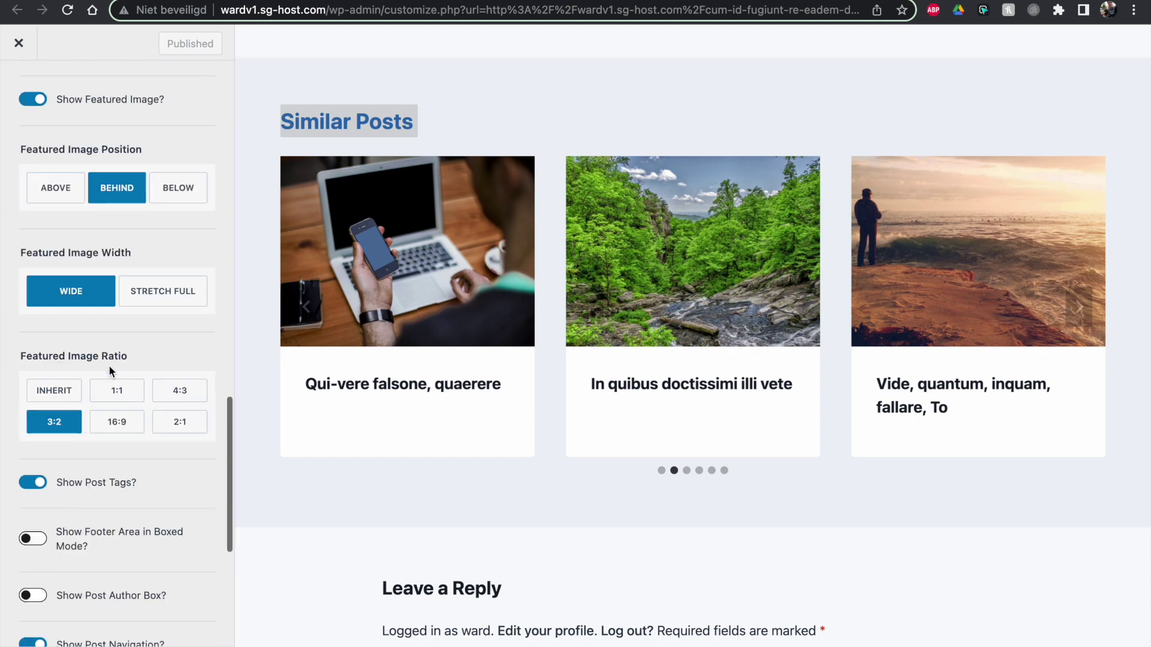
scroll(109, 367, "down", 6)
left_click(162, 433)
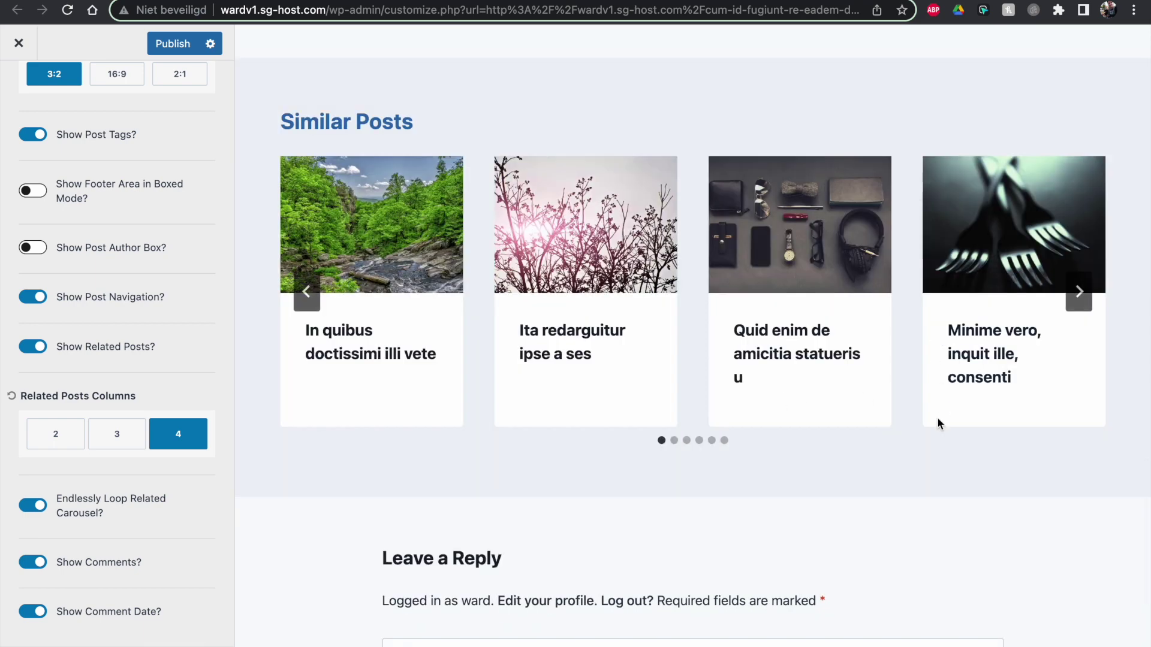
- Advance the Similar Posts carousel four times to check the cards
left_click(1079, 293)
left_click(1077, 294)
left_click(1076, 295)
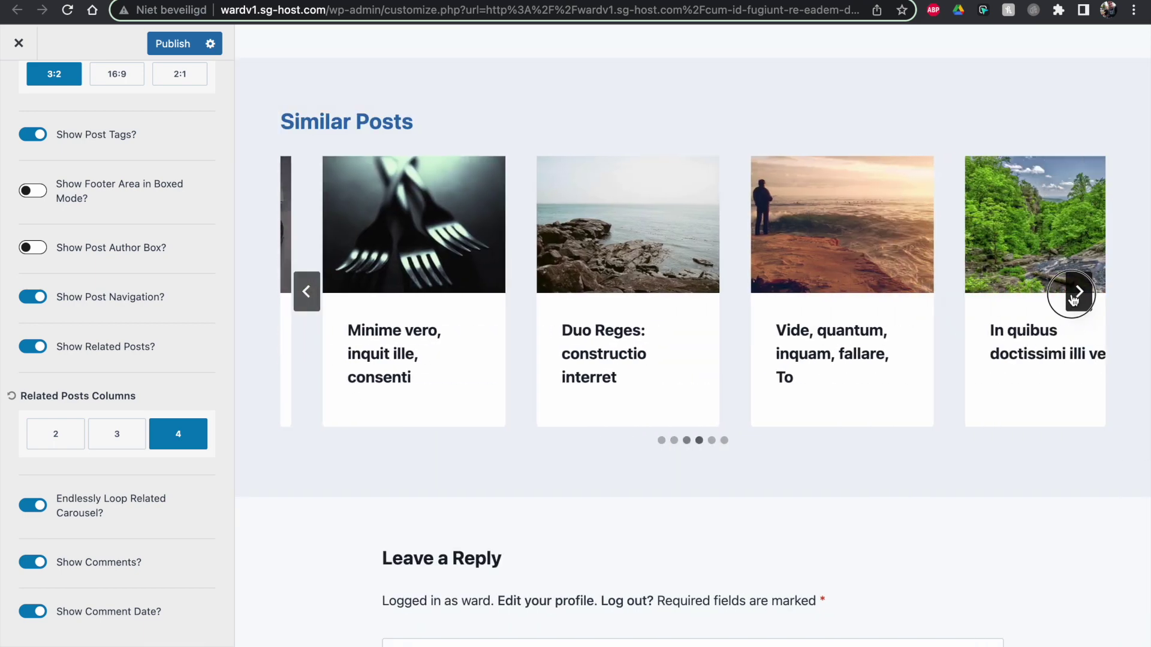
left_click(1076, 294)
left_click(1076, 294)
left_click(1076, 295)
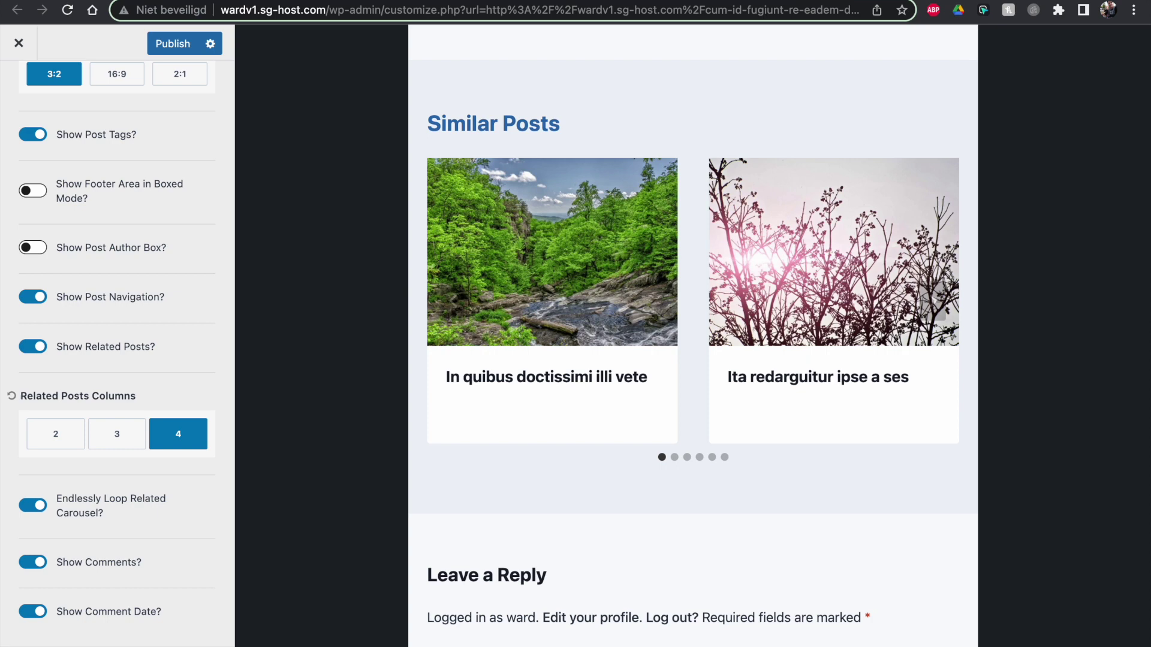
- Advance the tablet-width carousel one post, then switch the preview to mobile width
left_click(924, 295)
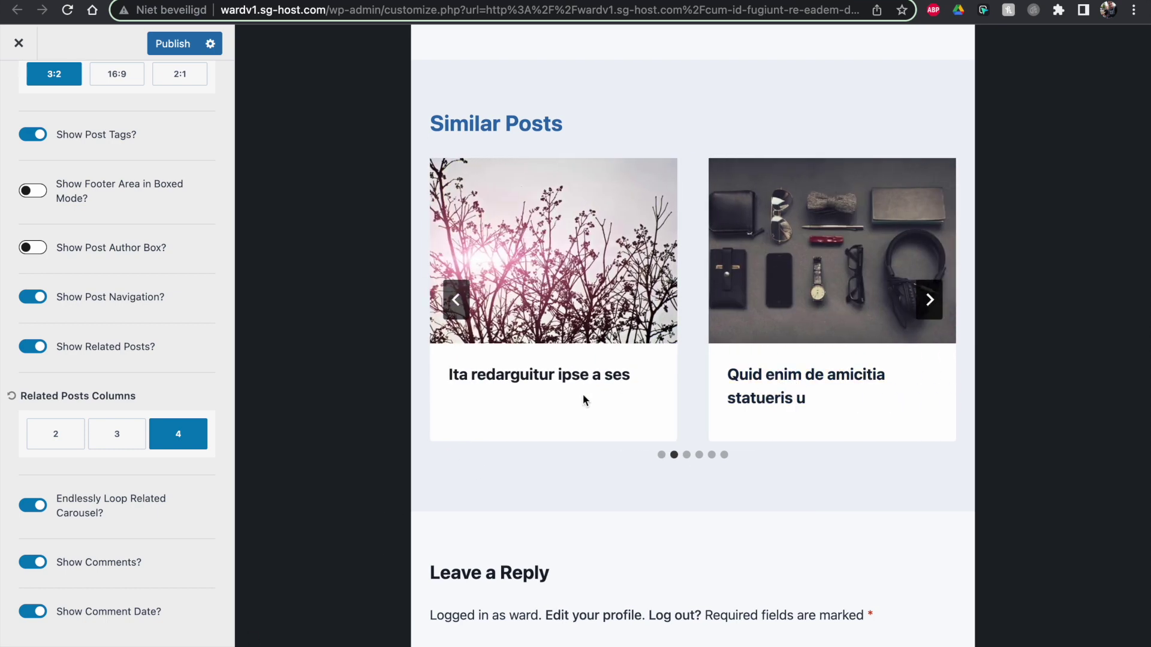
left_click(144, 641)
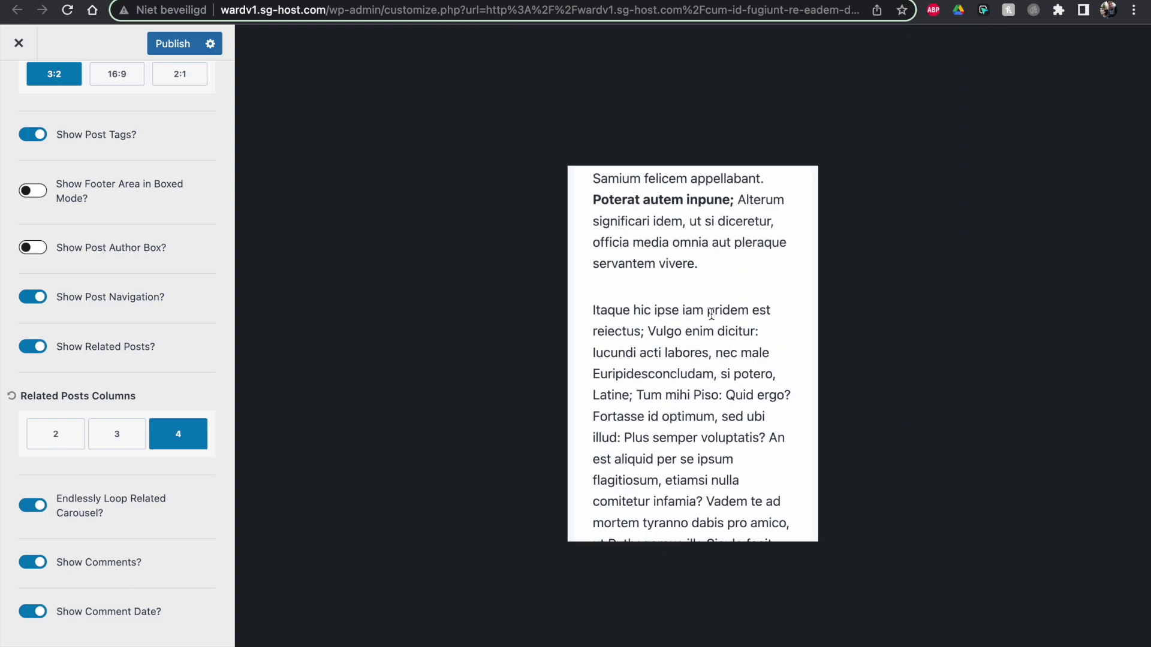
scroll(711, 313, "down", 15)
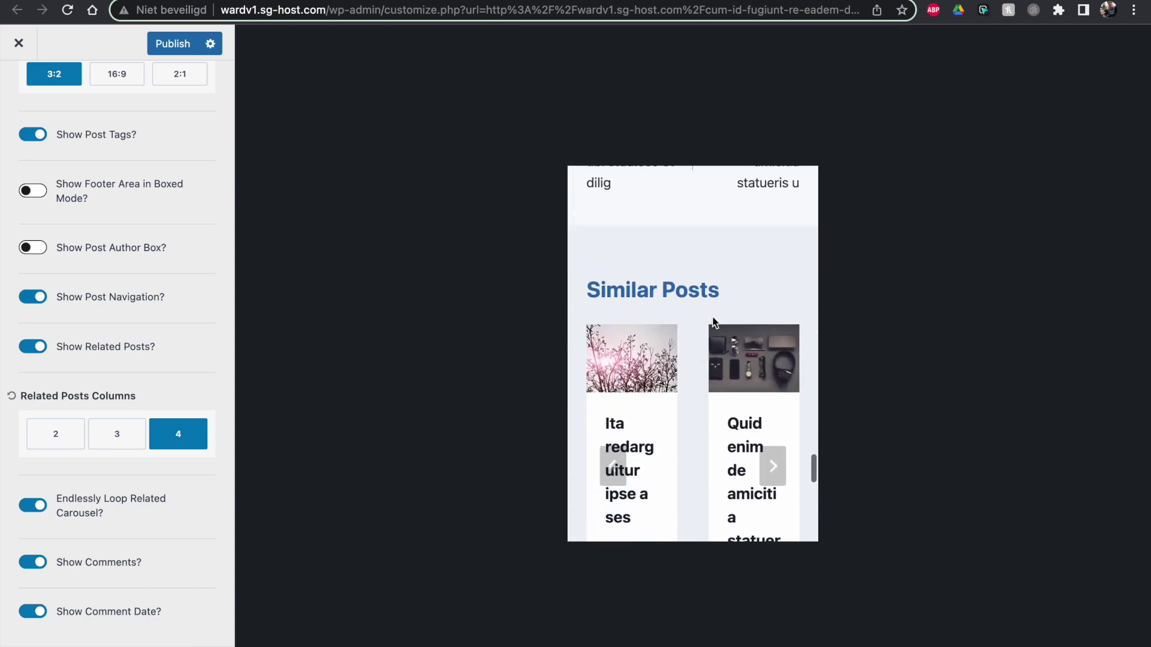
scroll(713, 323, "down", 3)
scroll(685, 424, "down", 2)
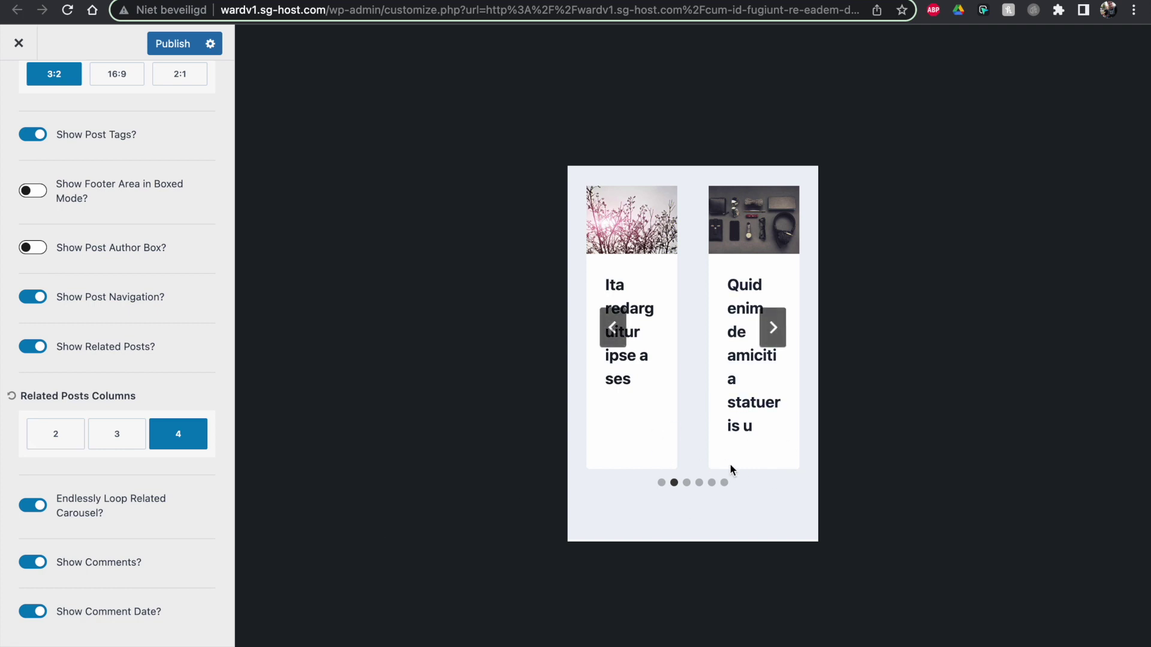
- Step through the Similar Posts on mobile, then set Related Posts Columns to 2
left_click(772, 330)
left_click(773, 333)
left_click(774, 339)
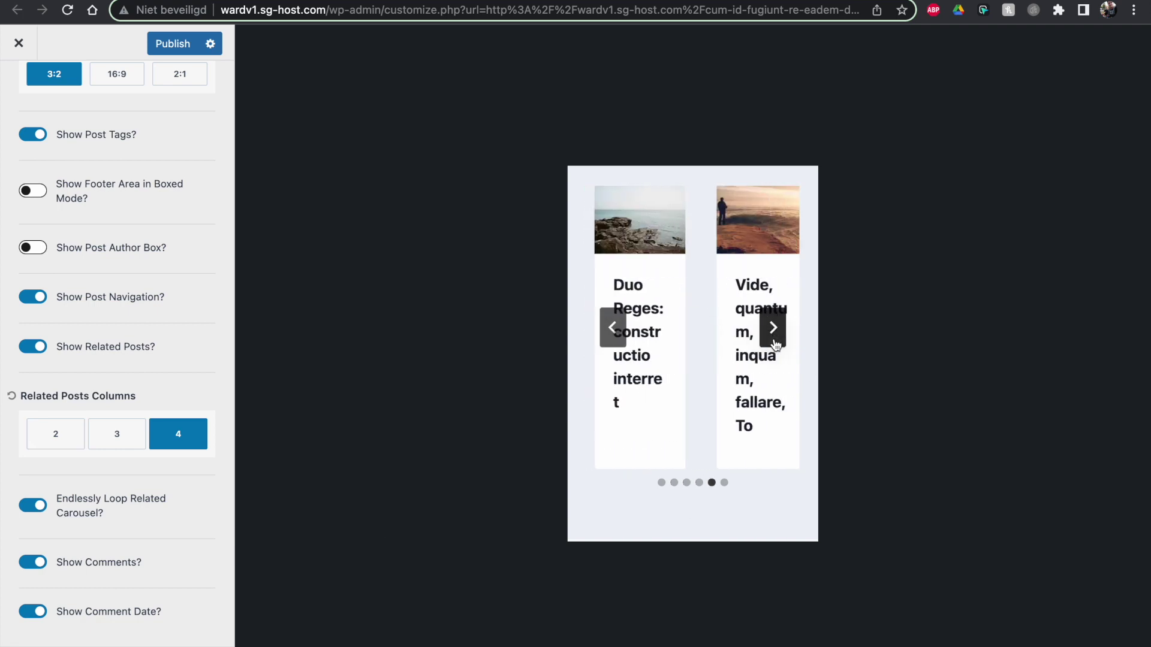
left_click(774, 342)
left_click(774, 342)
left_click(774, 343)
left_click(775, 343)
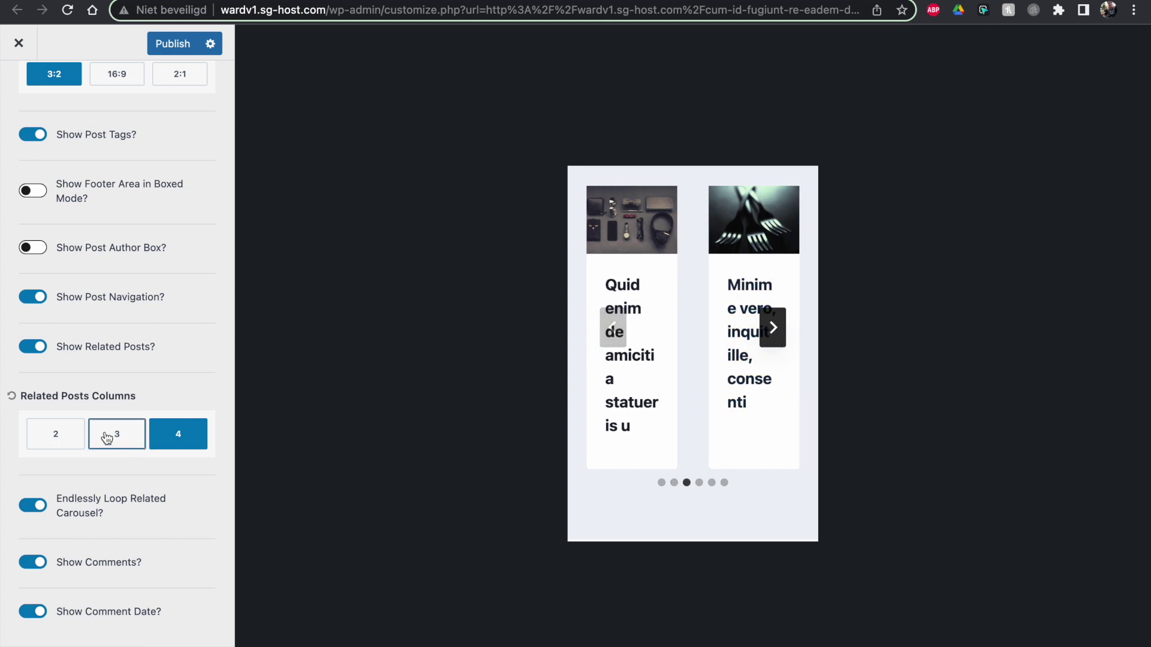
left_click(54, 437)
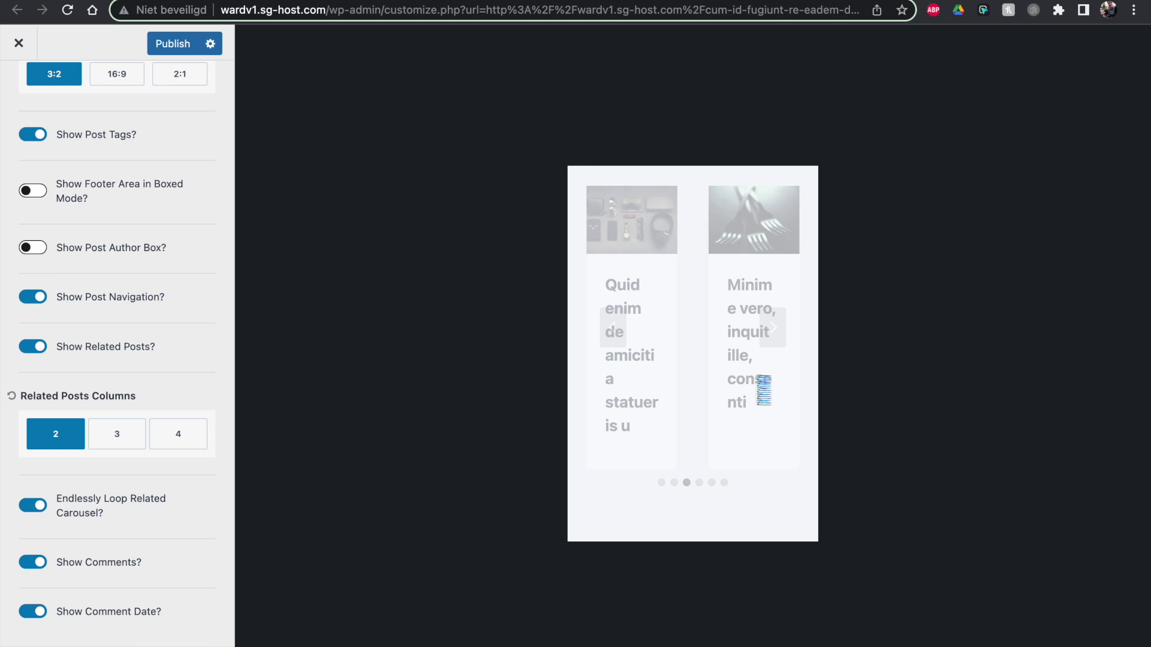
left_click(774, 318)
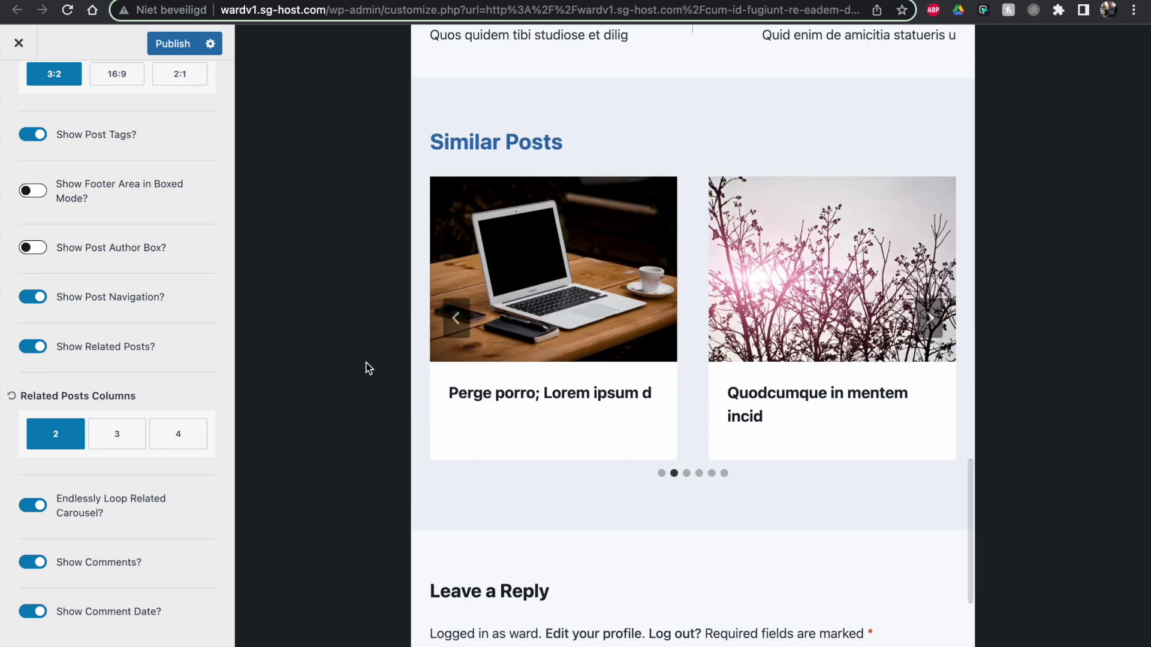
scroll(114, 286, "up", 20)
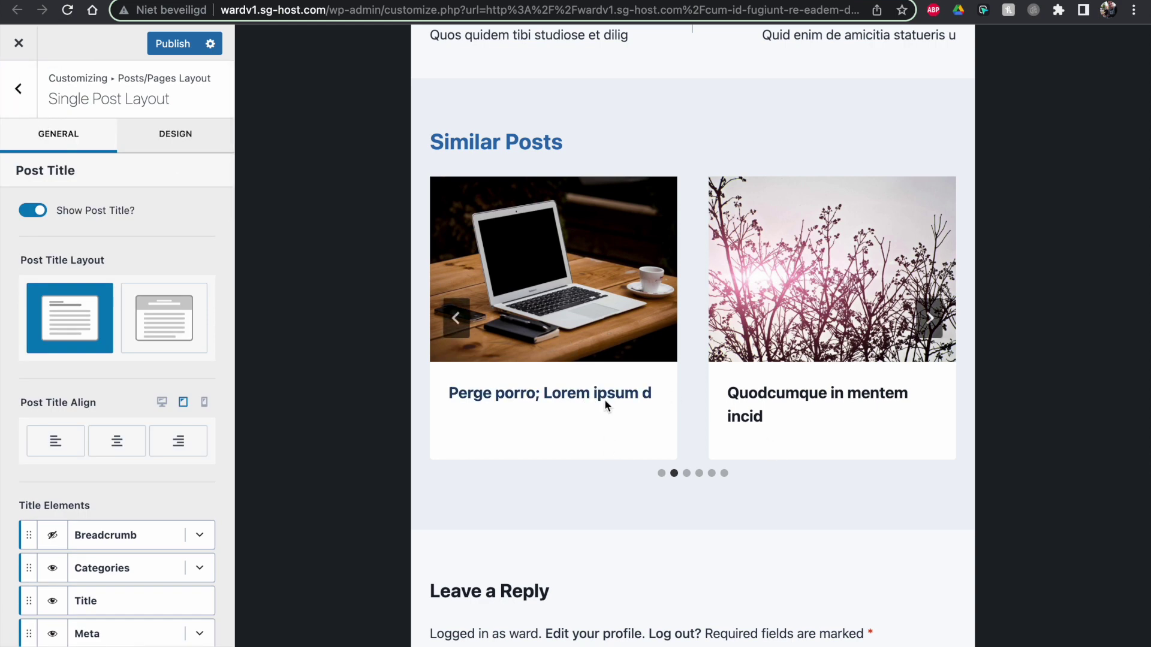
left_click(930, 318)
left_click(929, 318)
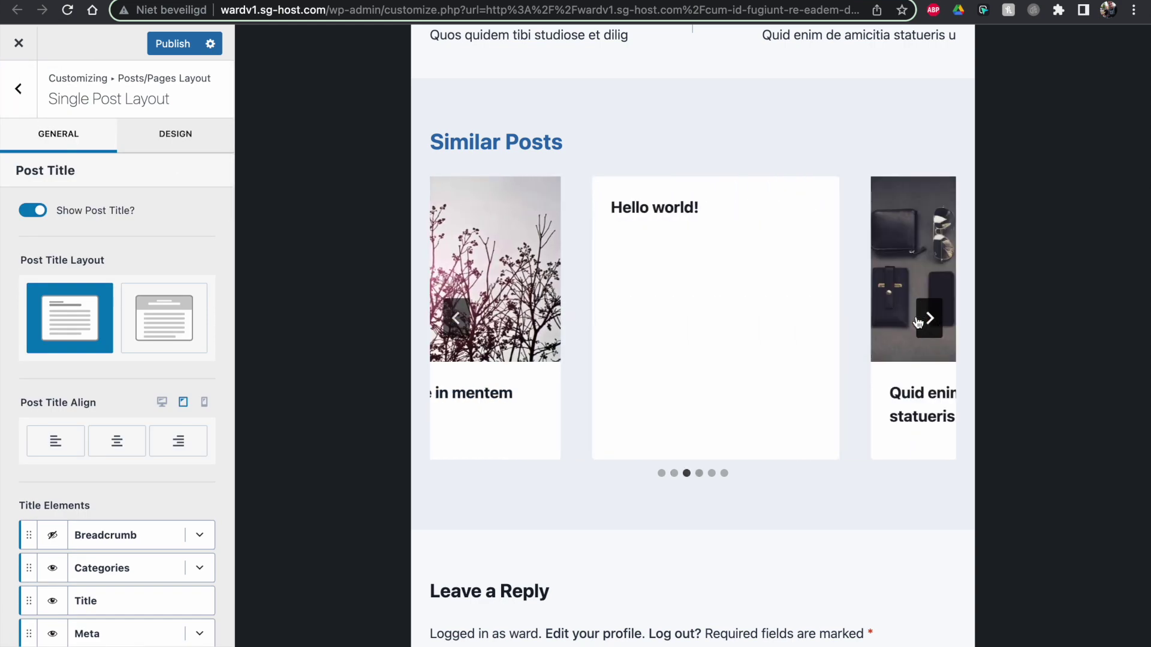
left_click(929, 317)
left_click(456, 318)
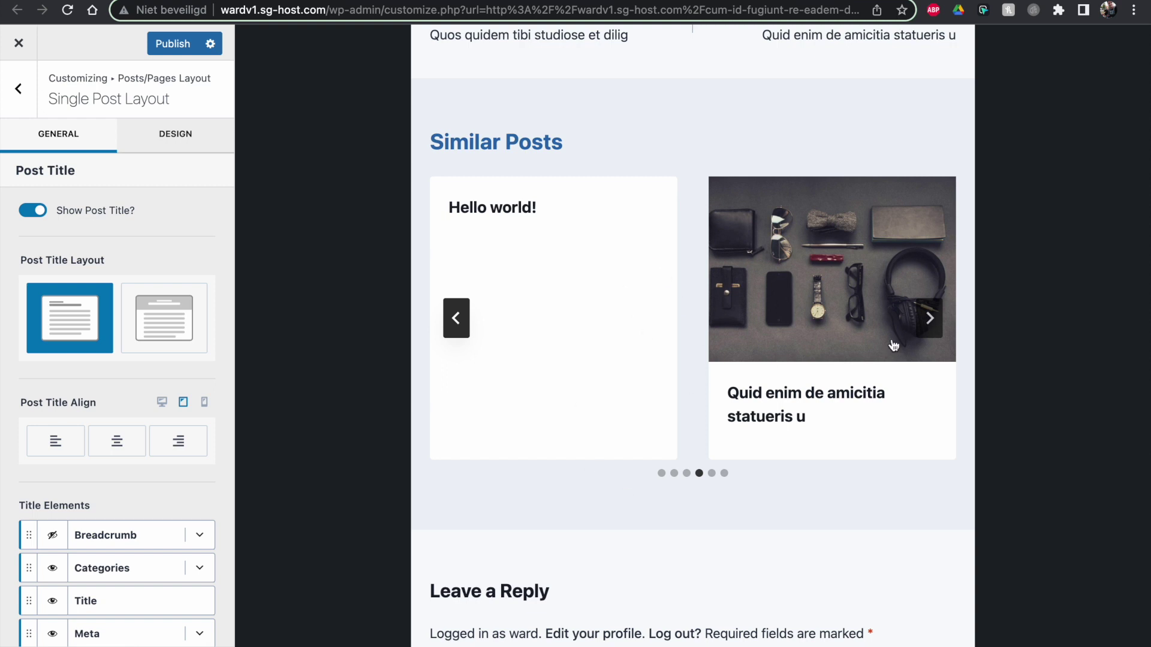
left_click(917, 331)
left_click(923, 329)
left_click(923, 329)
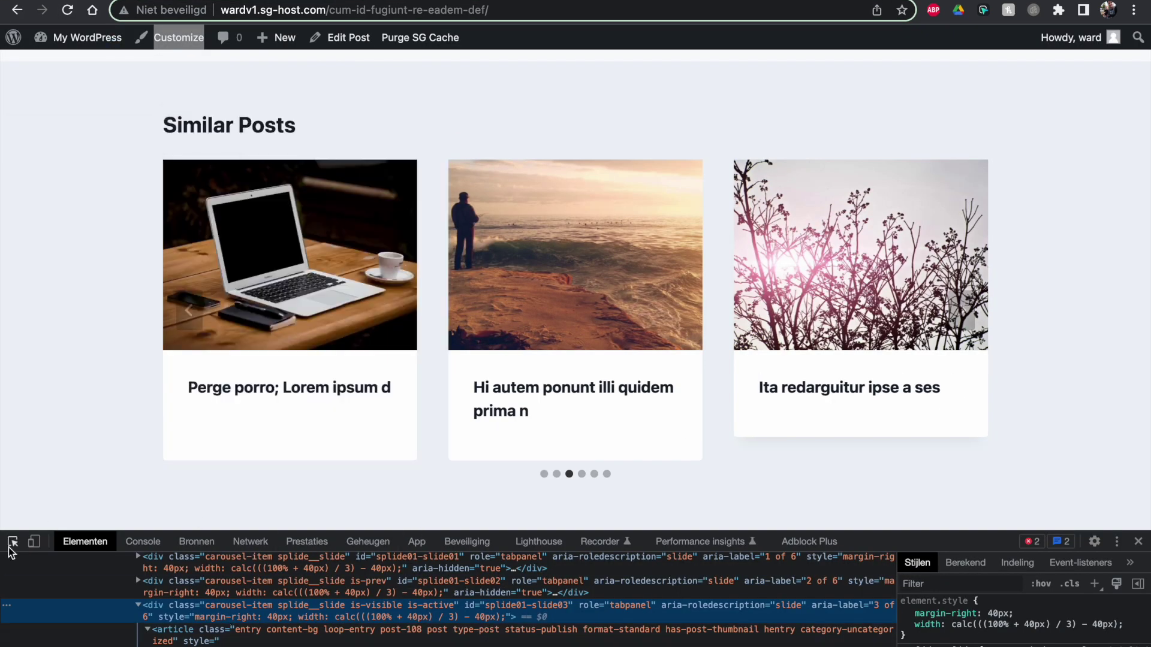
left_click(12, 543)
left_click(552, 473)
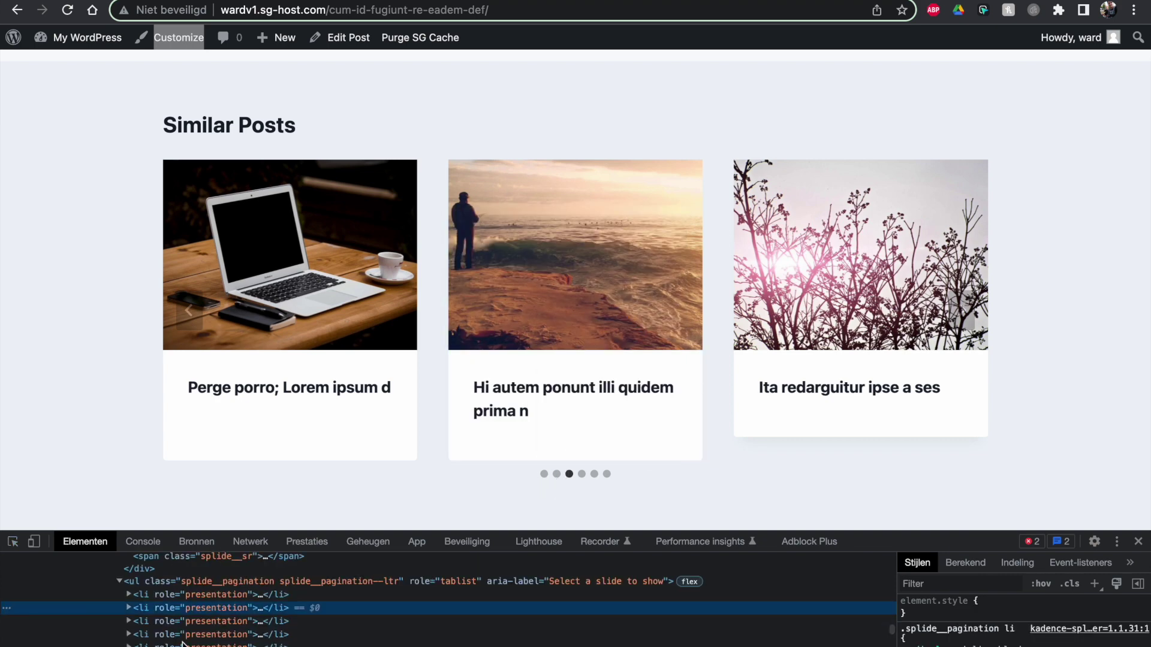
scroll(183, 636, "up", 1)
left_click(171, 592)
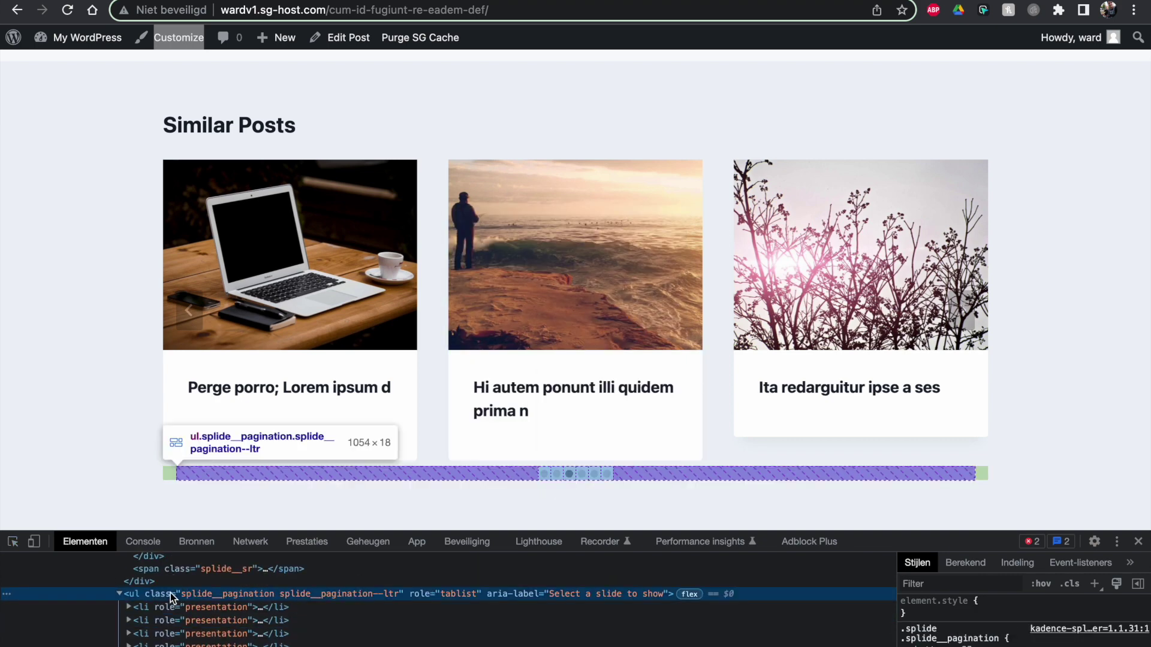
left_click(119, 593)
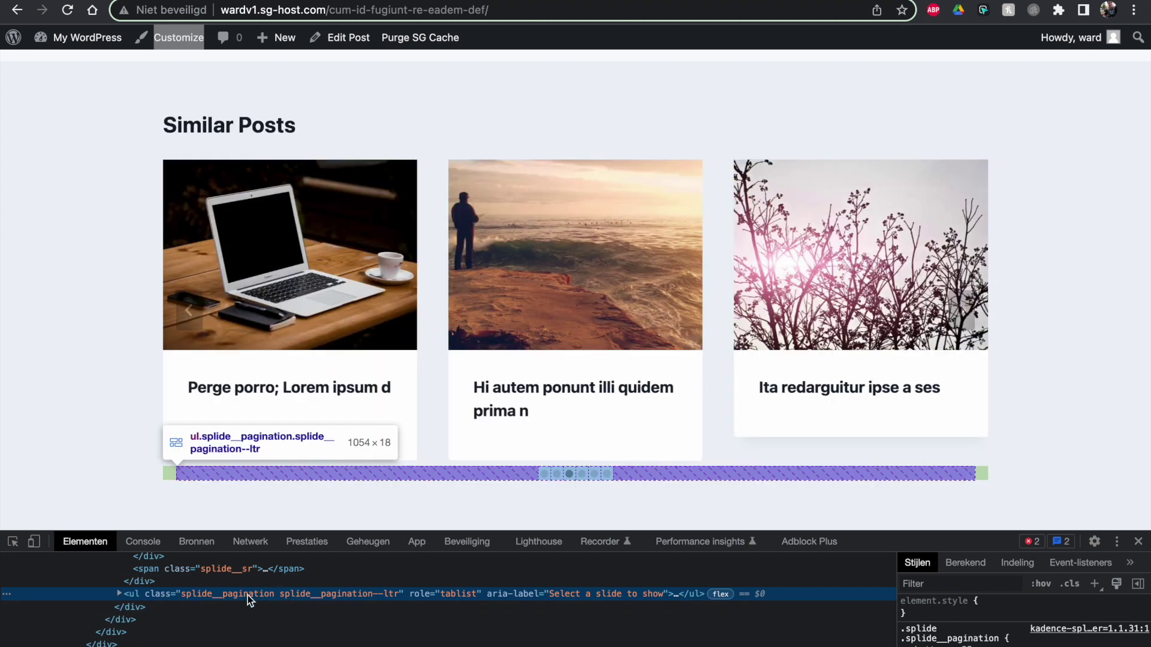
double_click(247, 596)
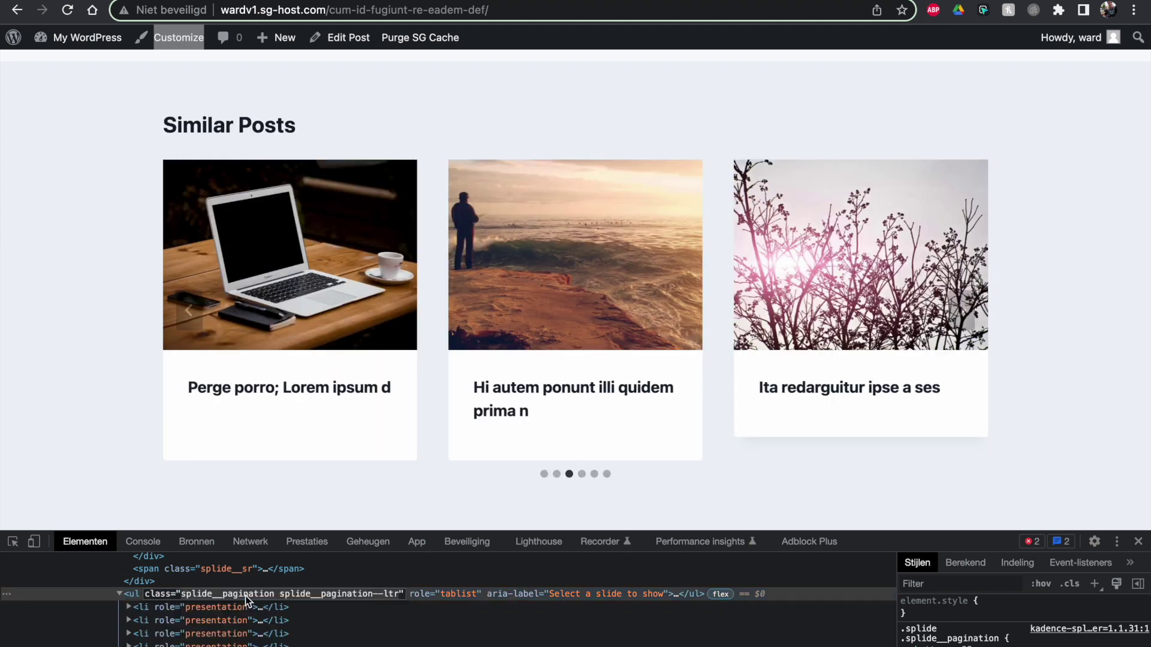
left_click(276, 597)
left_click(277, 597)
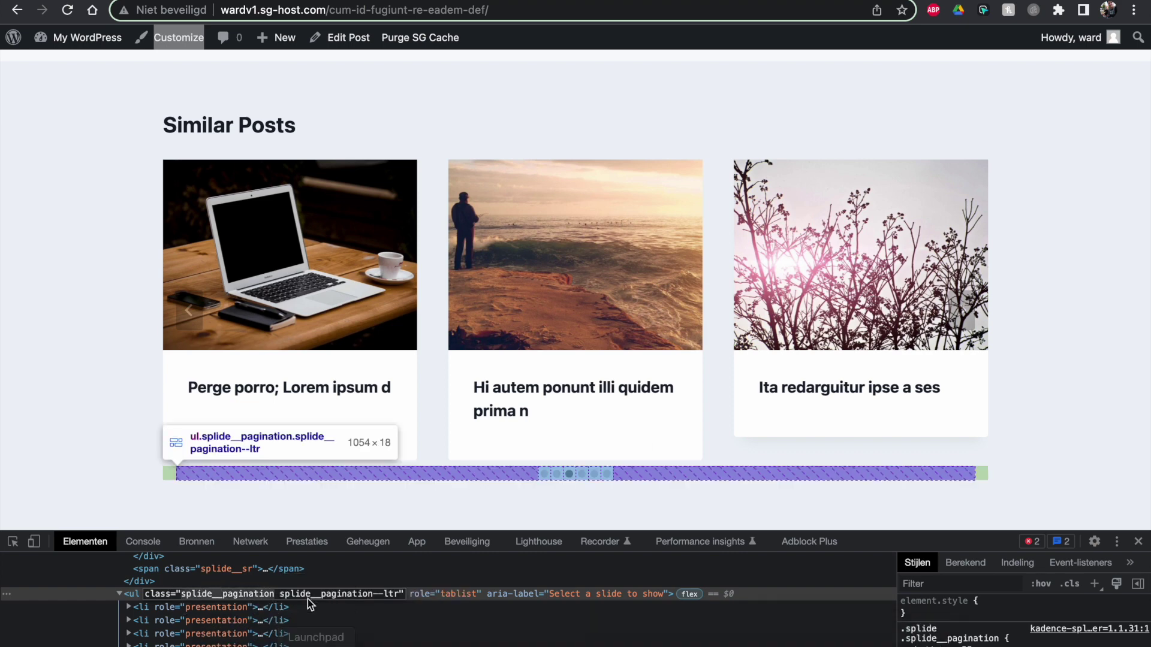
scroll(296, 603, "up", 1)
left_click(247, 601)
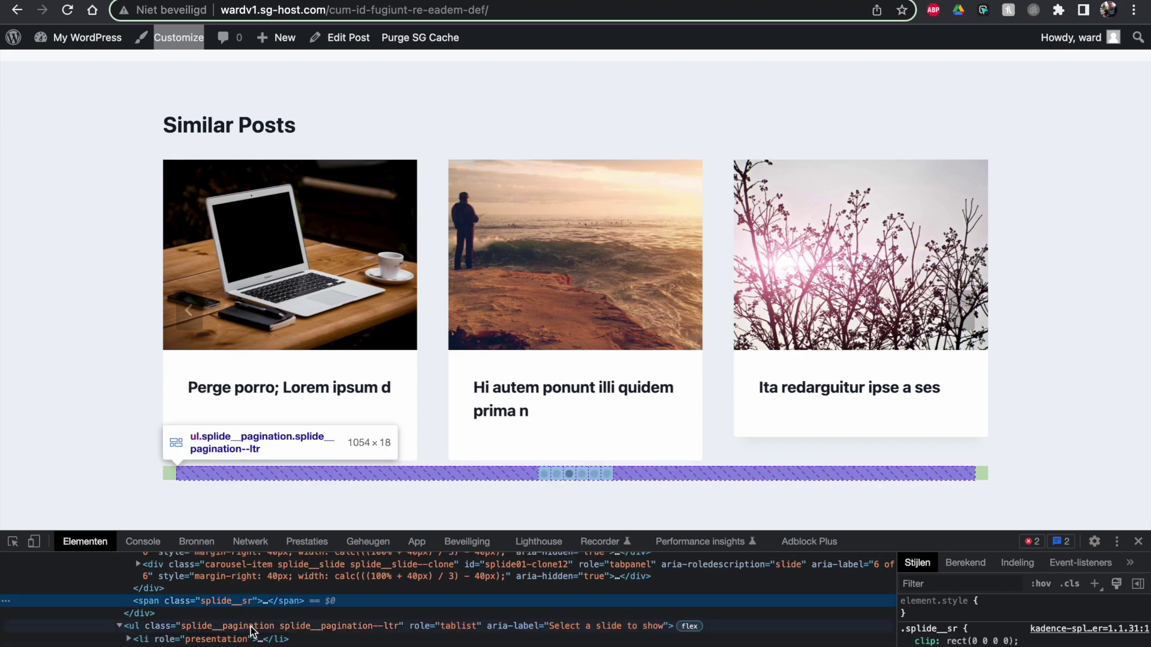
- Return to the root Customizer panel and open the Additional CSS editor
left_click(178, 37)
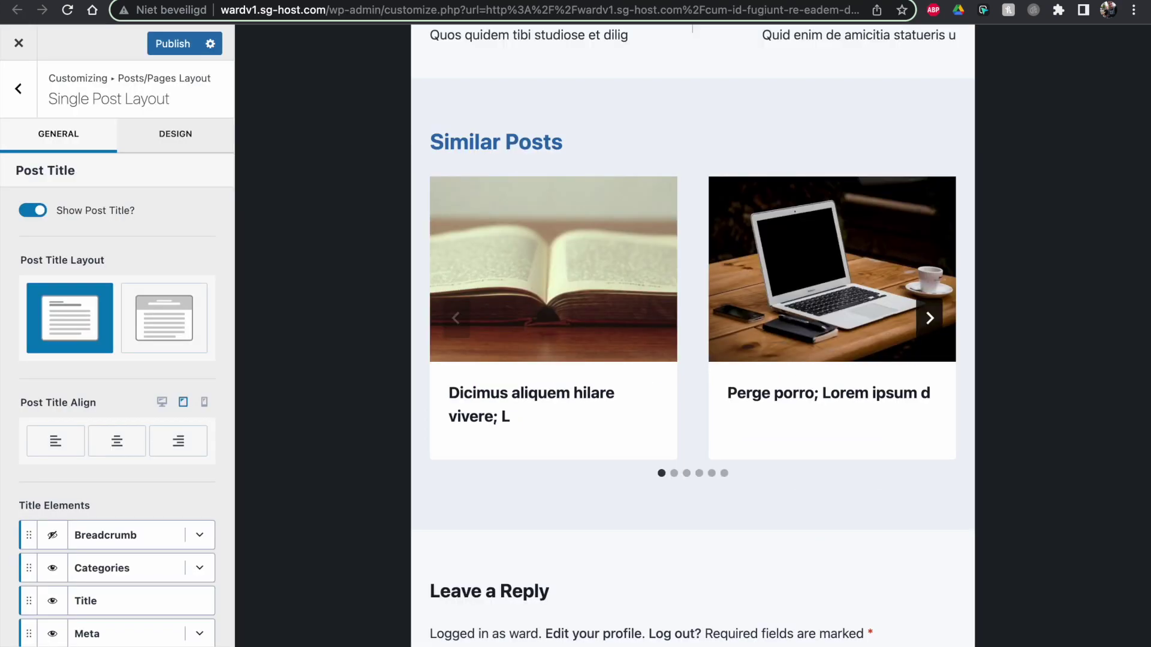
left_click(18, 89)
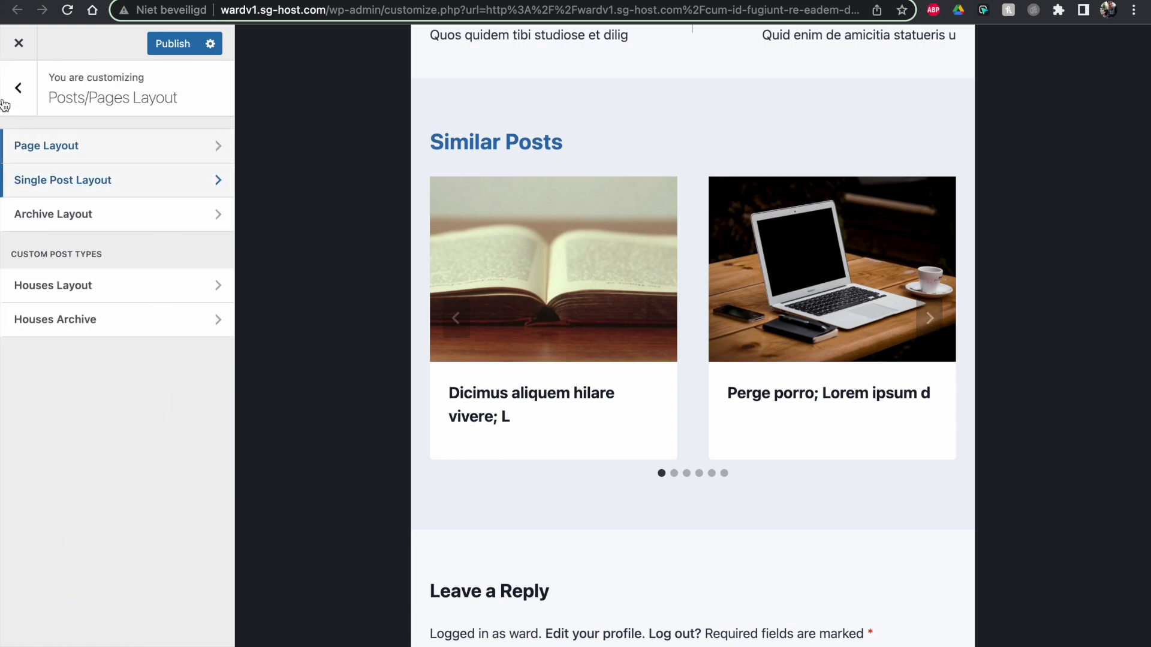
left_click(18, 89)
left_click(63, 554)
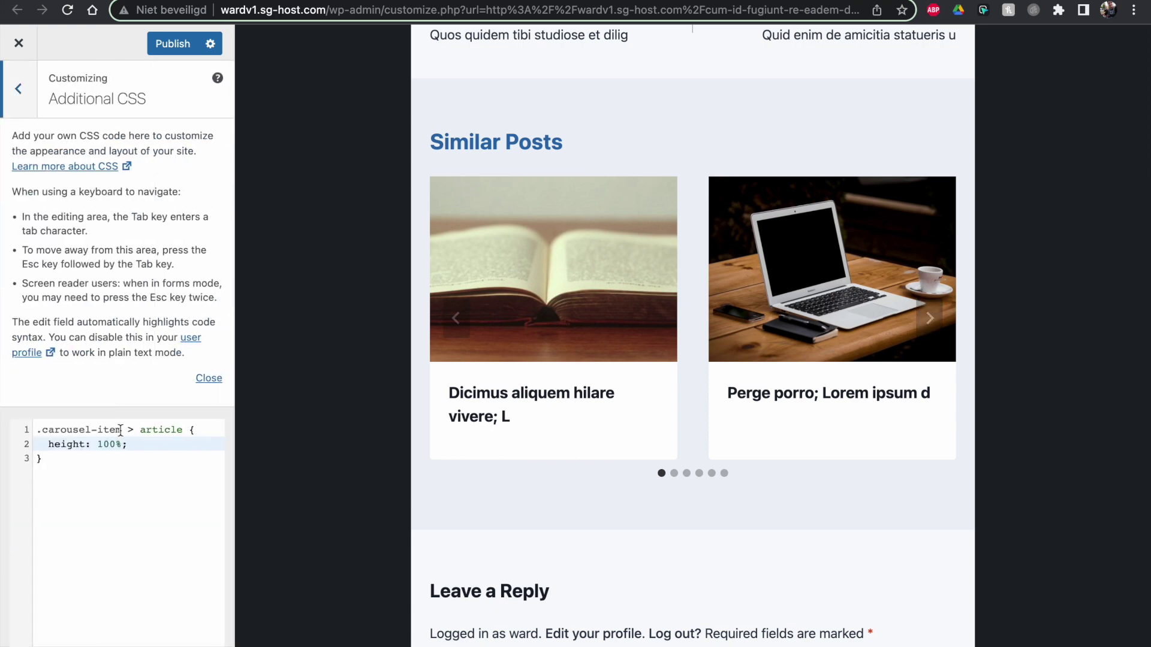
- Add a .splide__pagination { margin-top: 50px; } rule below the card-height rule
left_click(93, 459)
key("Return")
key("Return")
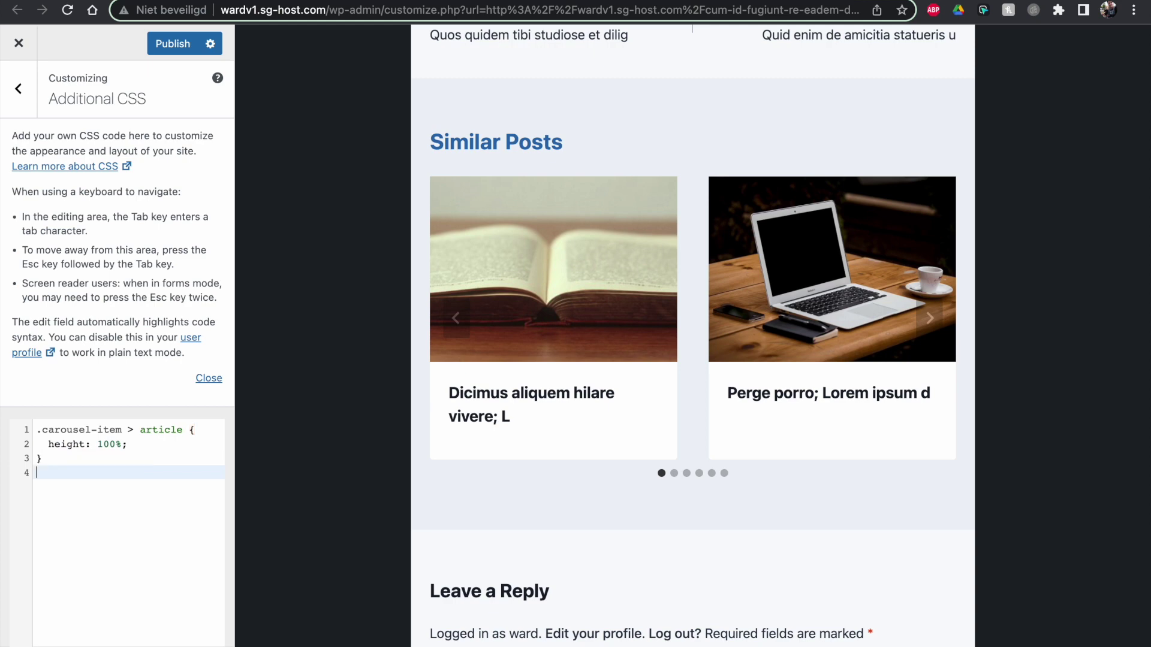
type(".splide__pagination {")
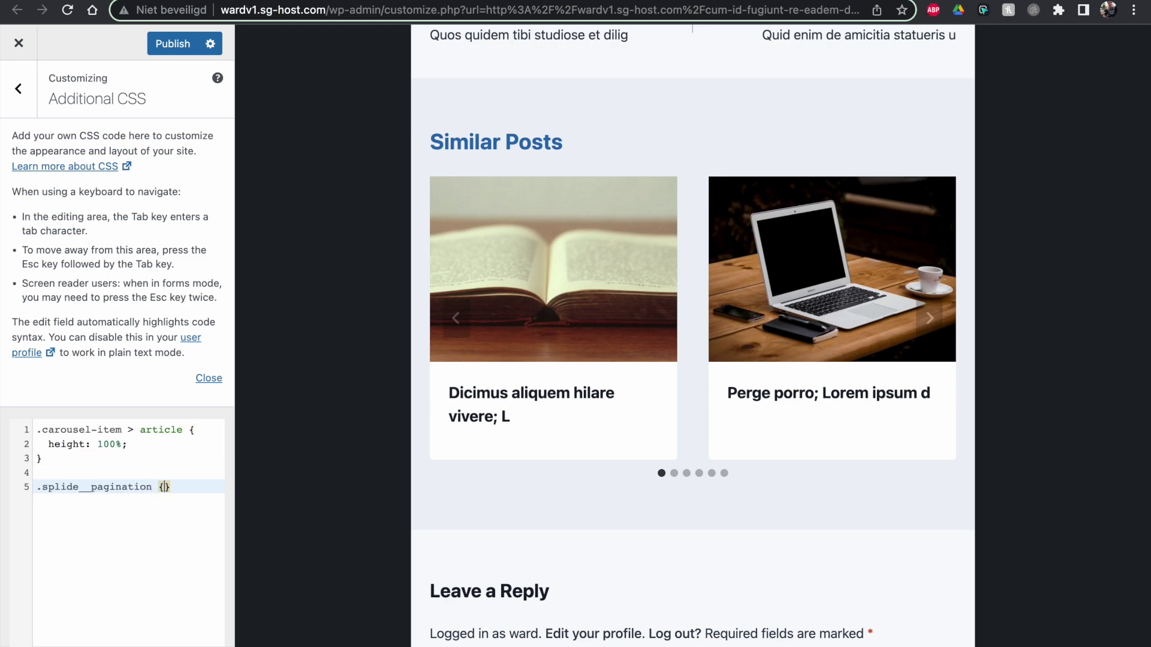
key("Return")
type("margin")
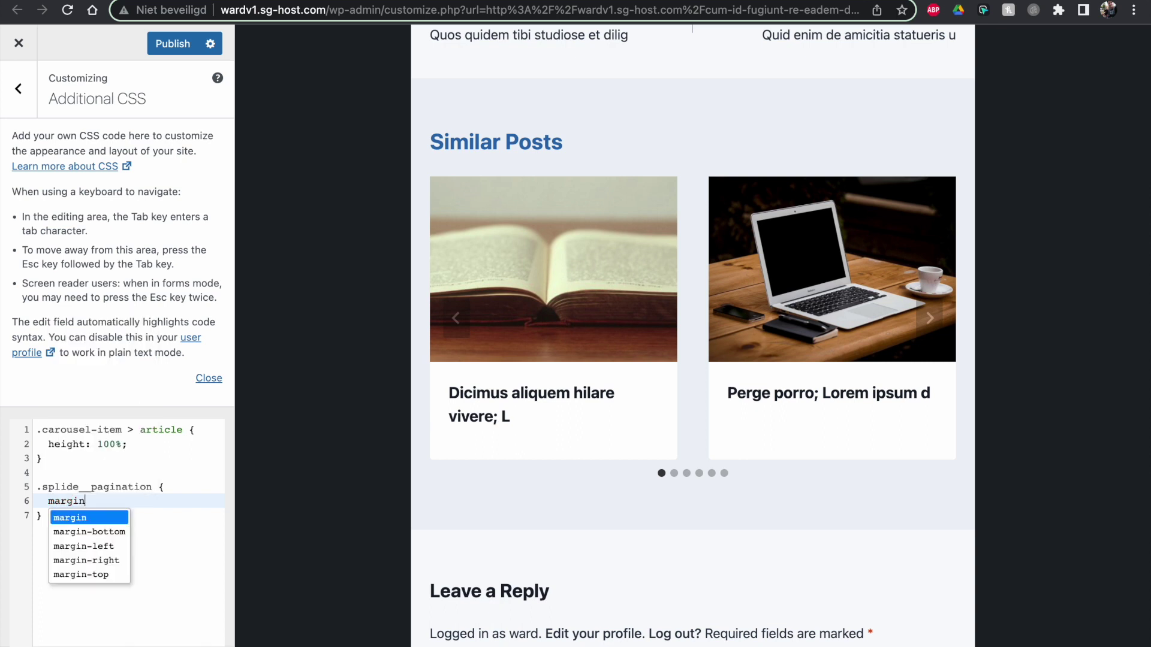
type("-top: ")
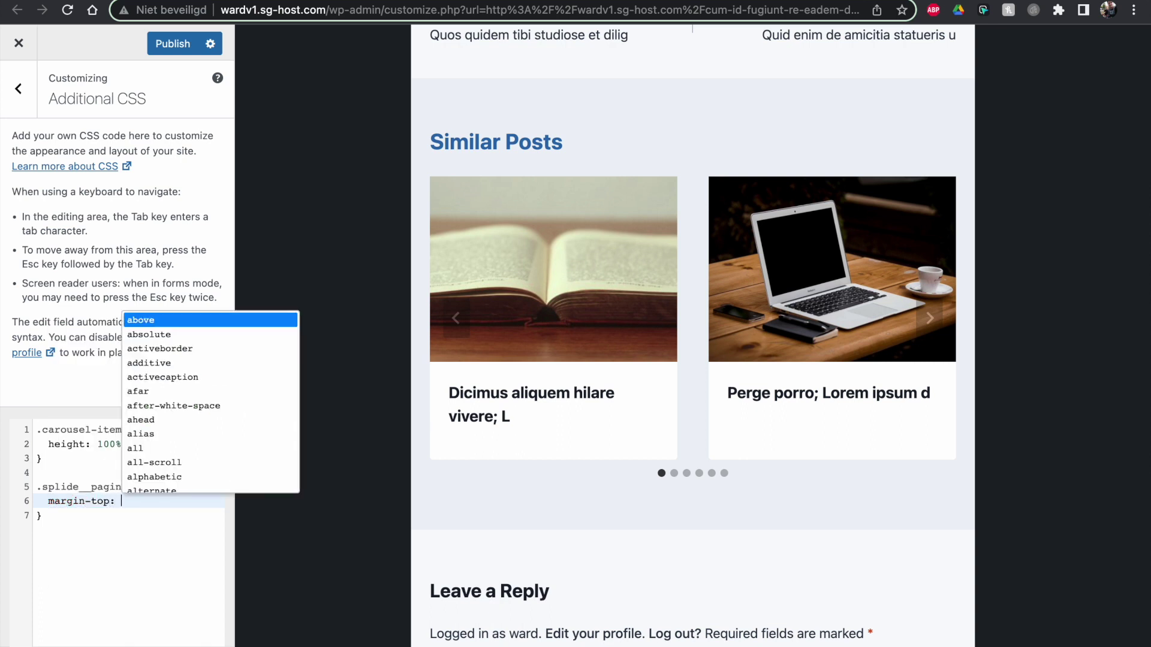
type("50px;")
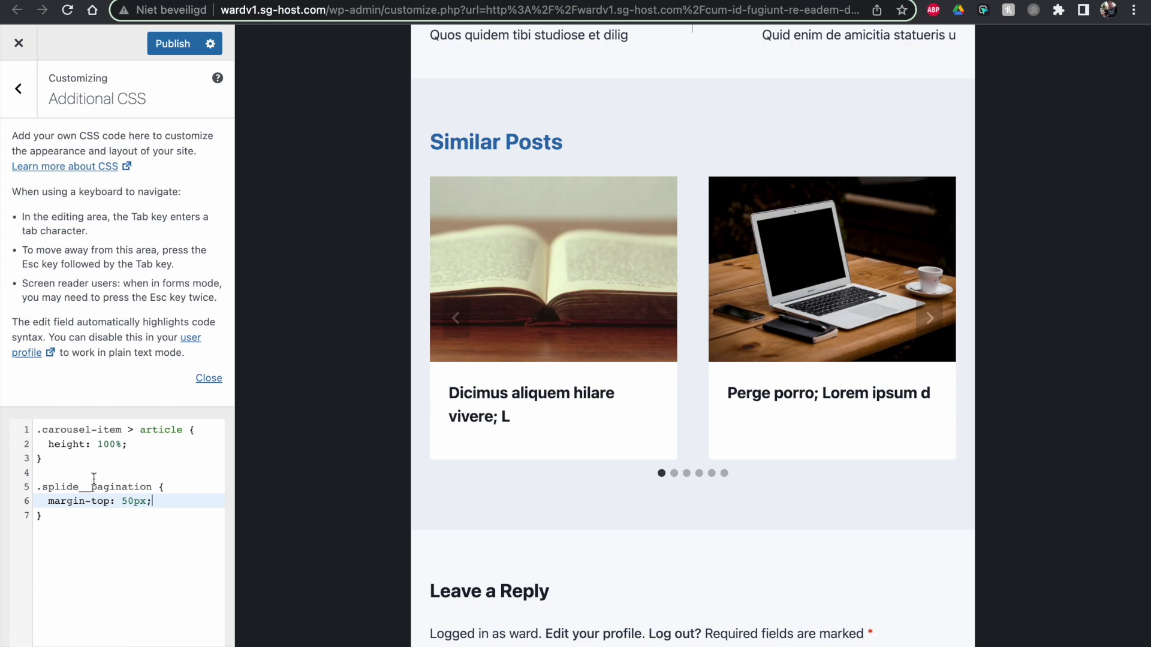
left_click(110, 535)
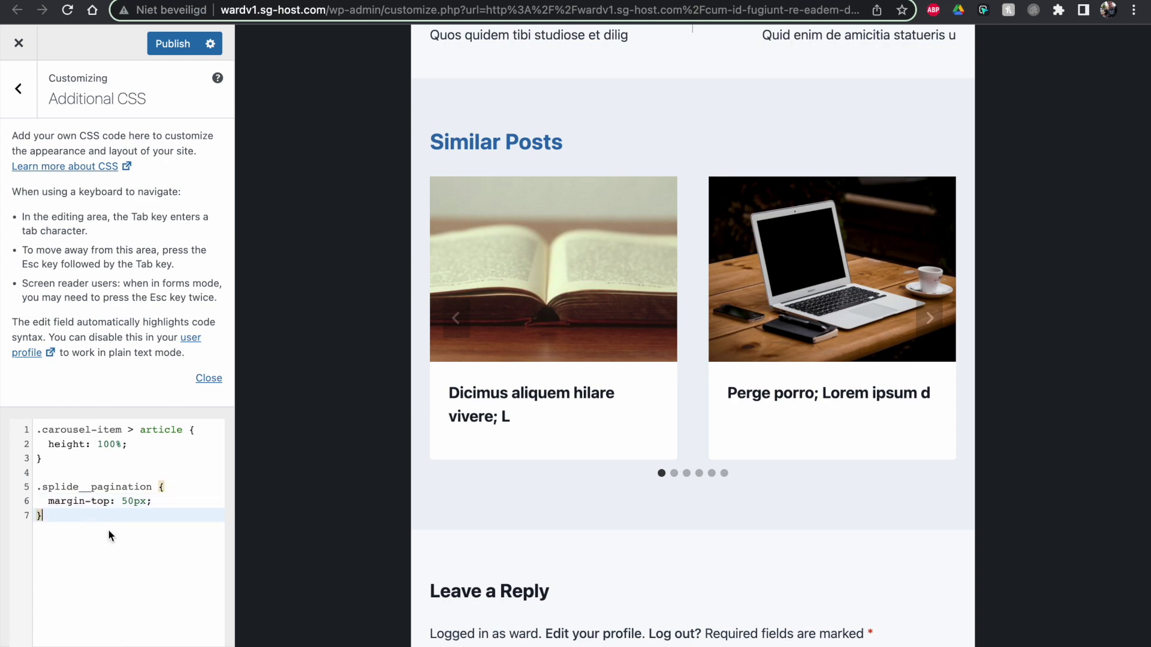
left_click(155, 490)
left_click(155, 503)
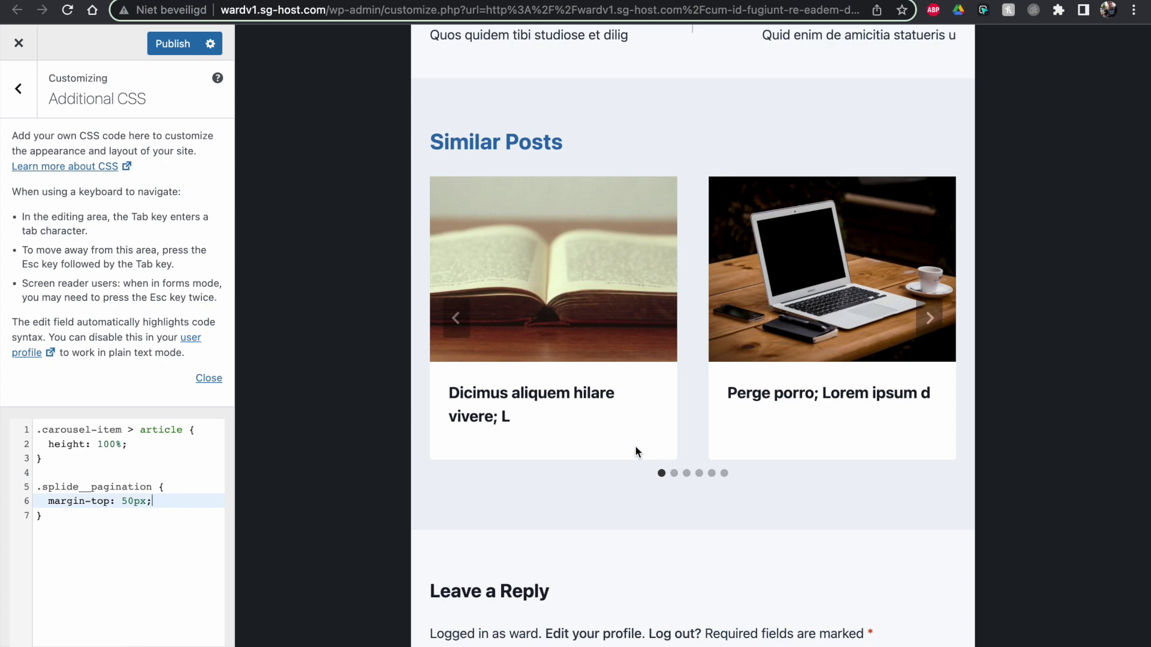
left_click(90, 2)
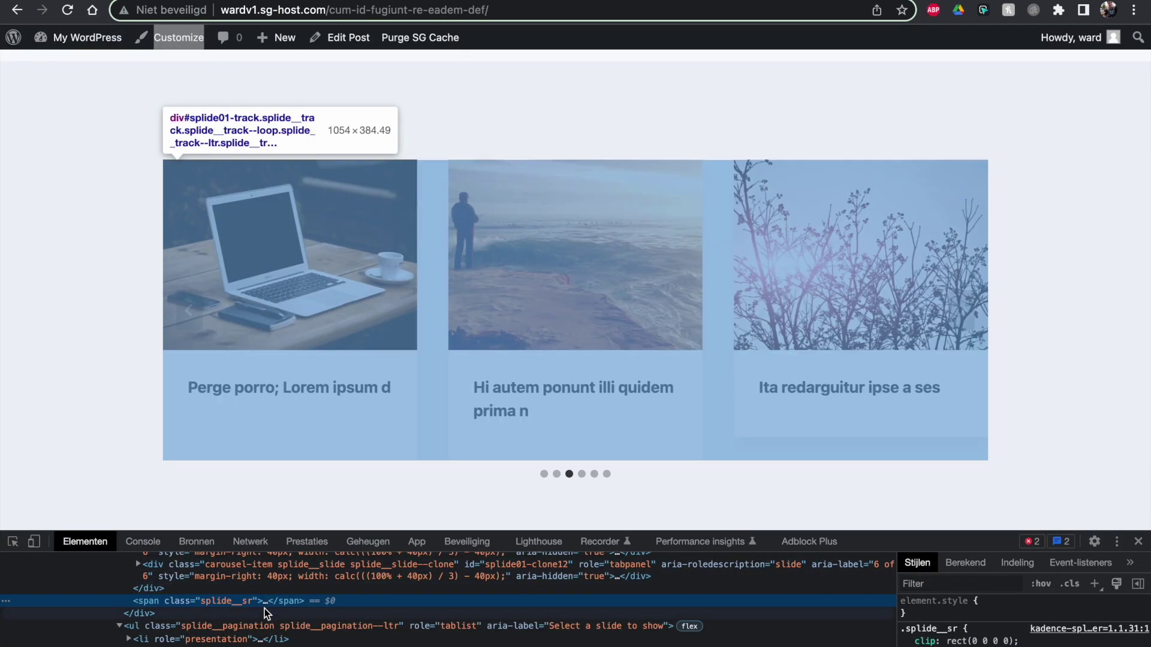
- Inspect the pagination list in DevTools and toggle its bottom: -25px offset off and on
left_click(264, 626)
left_click(935, 612)
scroll(1019, 621, "down", 3)
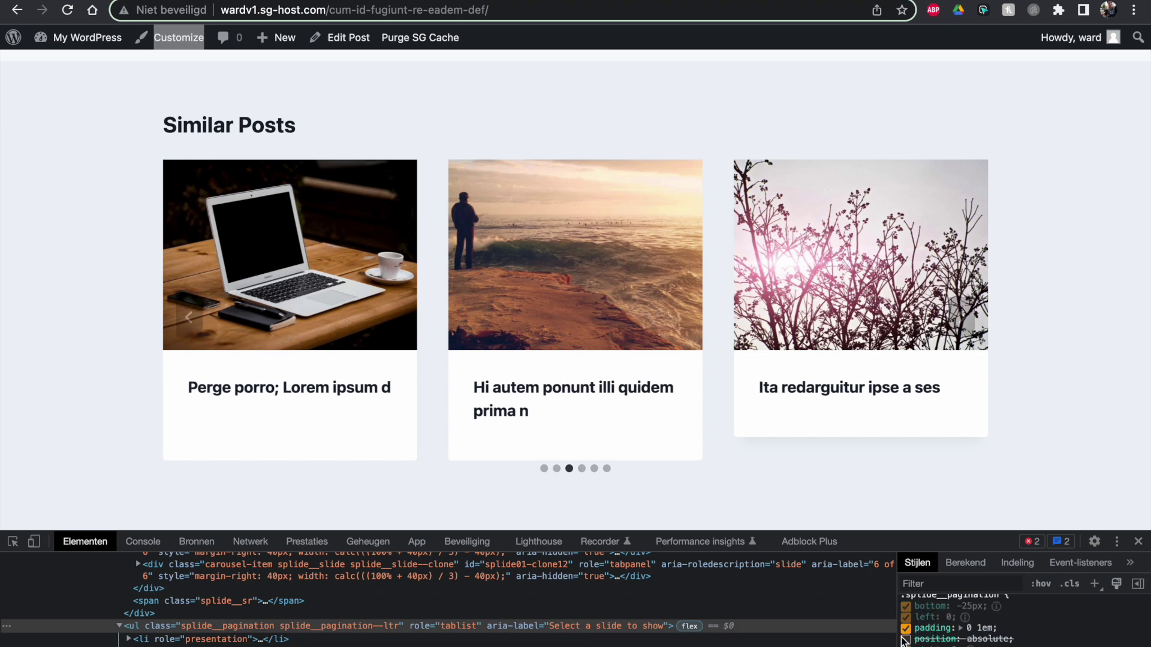
scroll(908, 632, "up", 1)
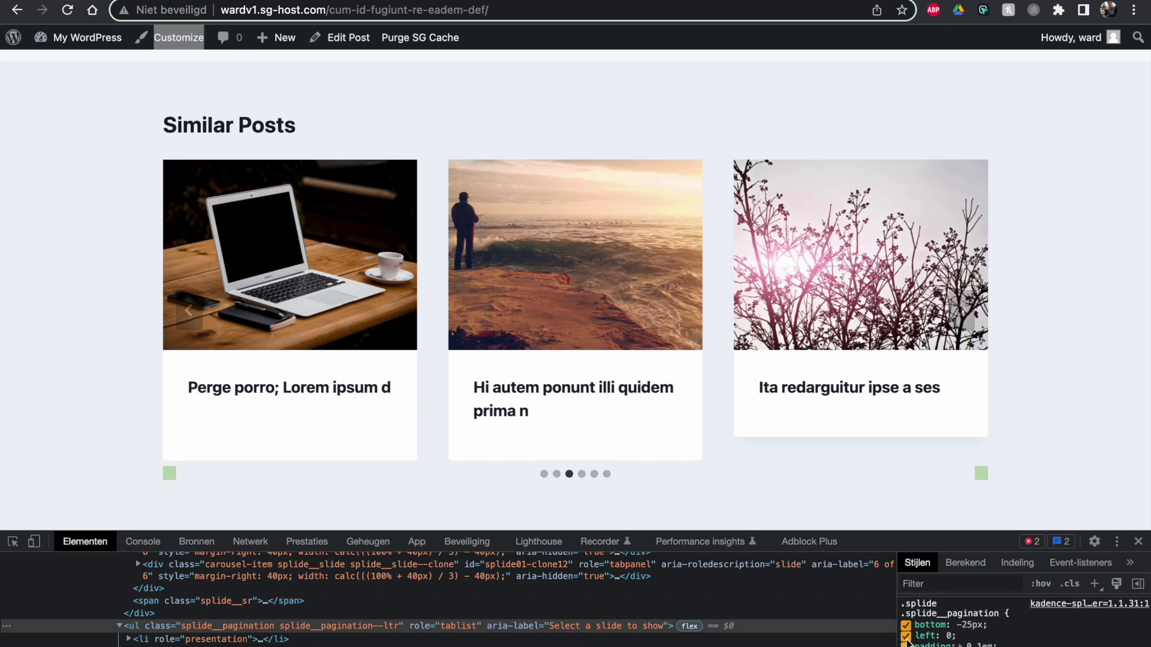
left_click(906, 626)
left_click(906, 626)
- Trial the pagination bottom offset at -75px, then commit -5px
scroll(957, 625, "down", 1)
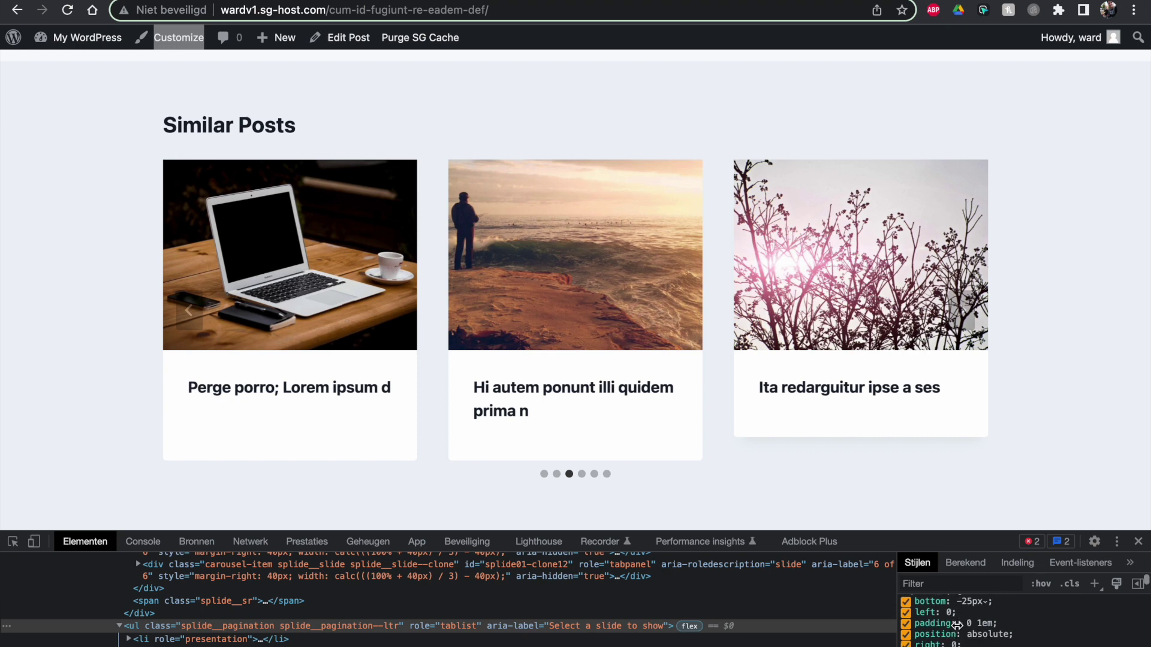
left_click(967, 615)
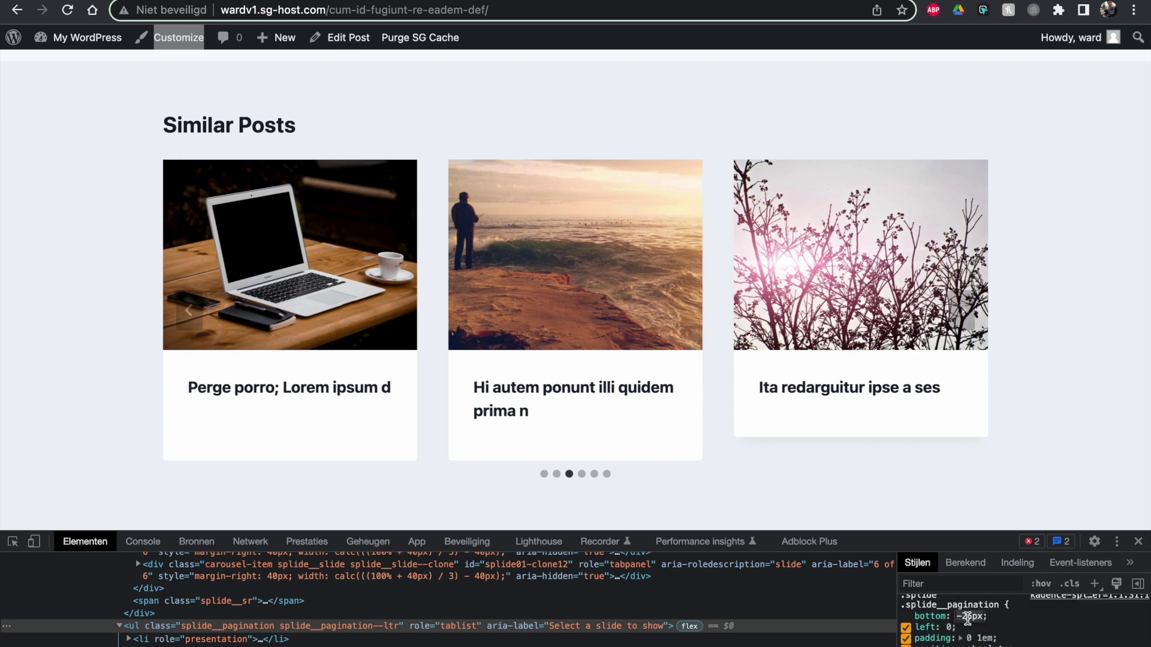
left_click(967, 618)
key("BackSpace")
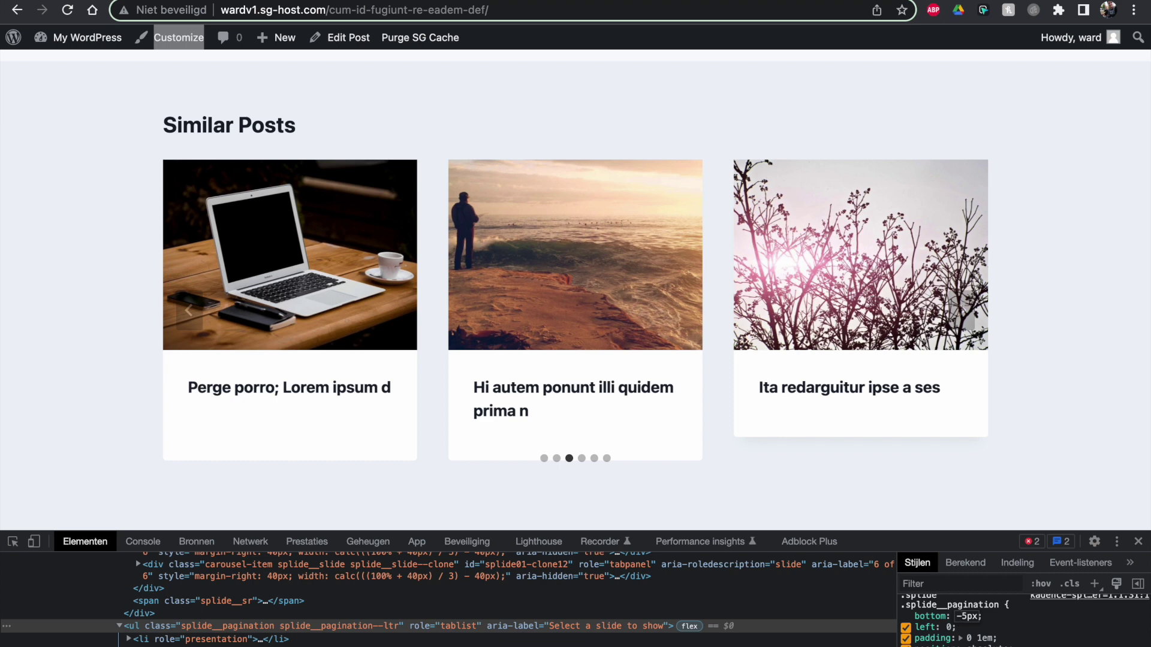
type("7")
key("BackSpace")
key("Return")
scroll(918, 624, "up", 1)
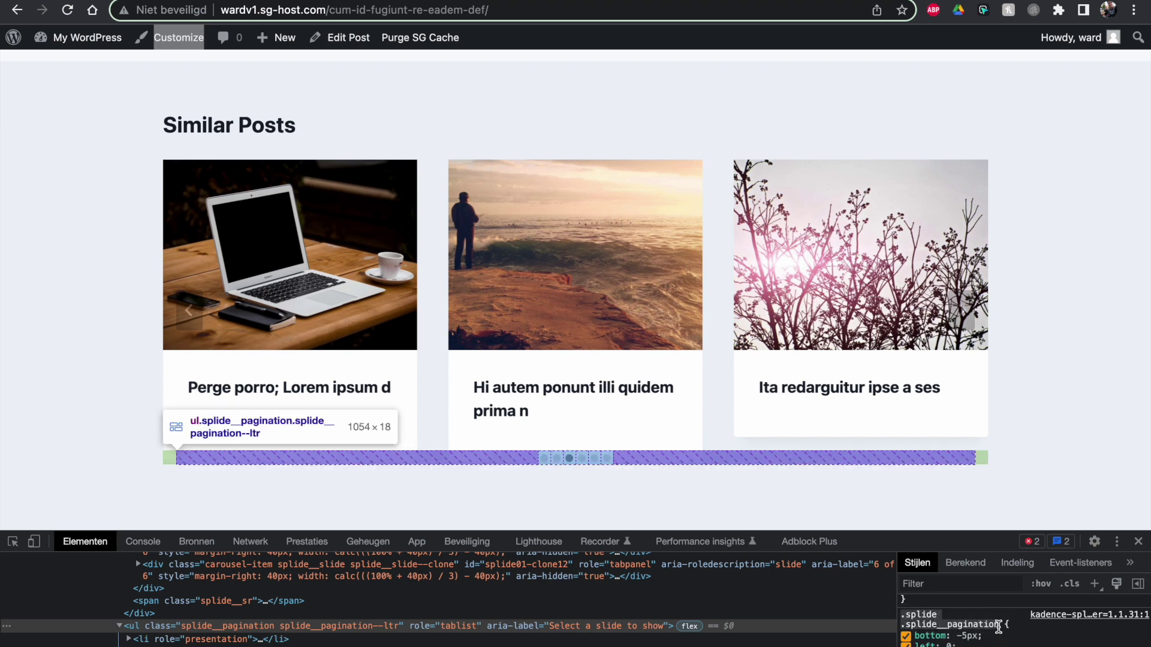
scroll(999, 626, "down", 1)
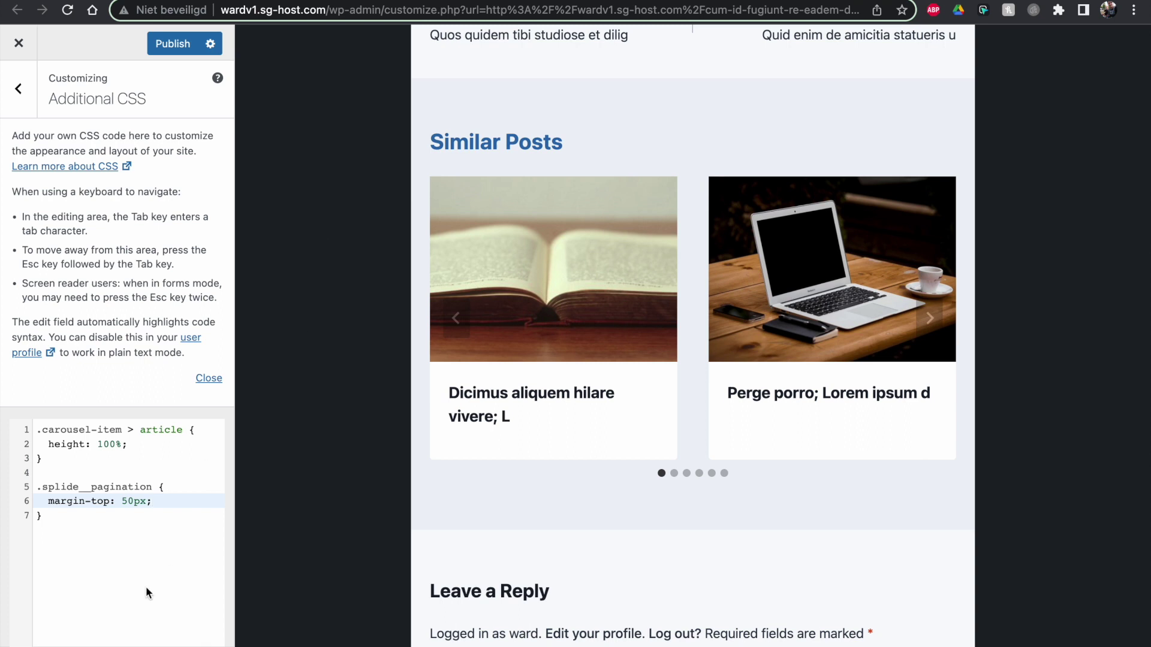
- Replace the pagination rule with .splide .splide__pagination { bottom: -50px; }
left_click_drag(38, 486, 118, 542)
type(".splide .splide__pagination")
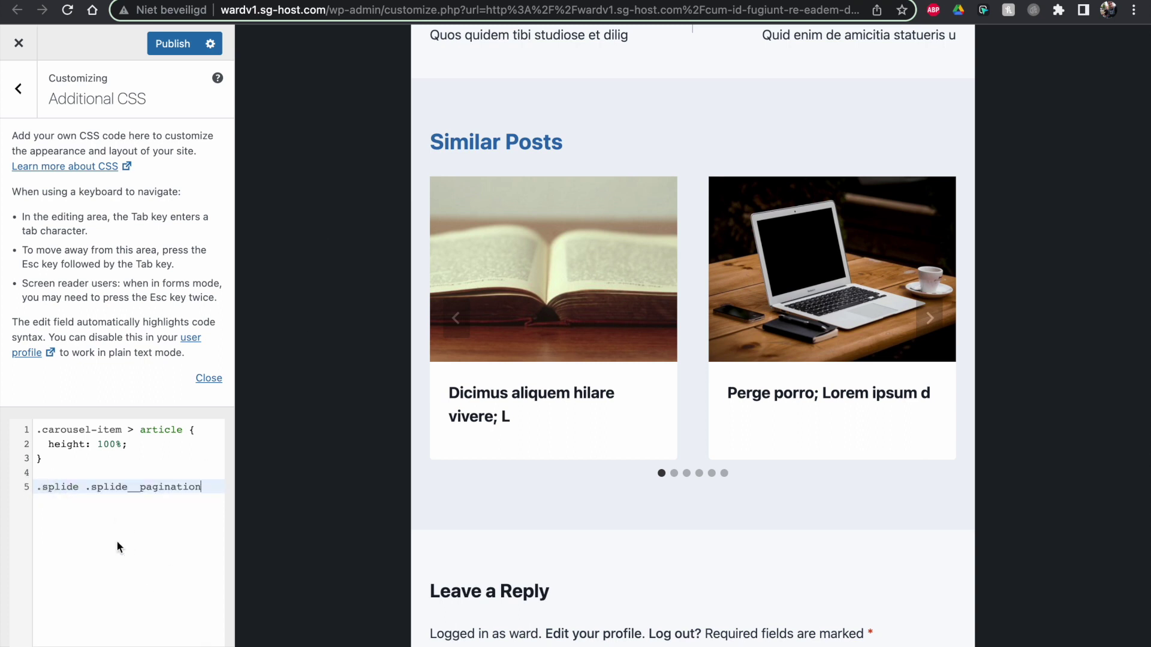
type("{")
key("Return")
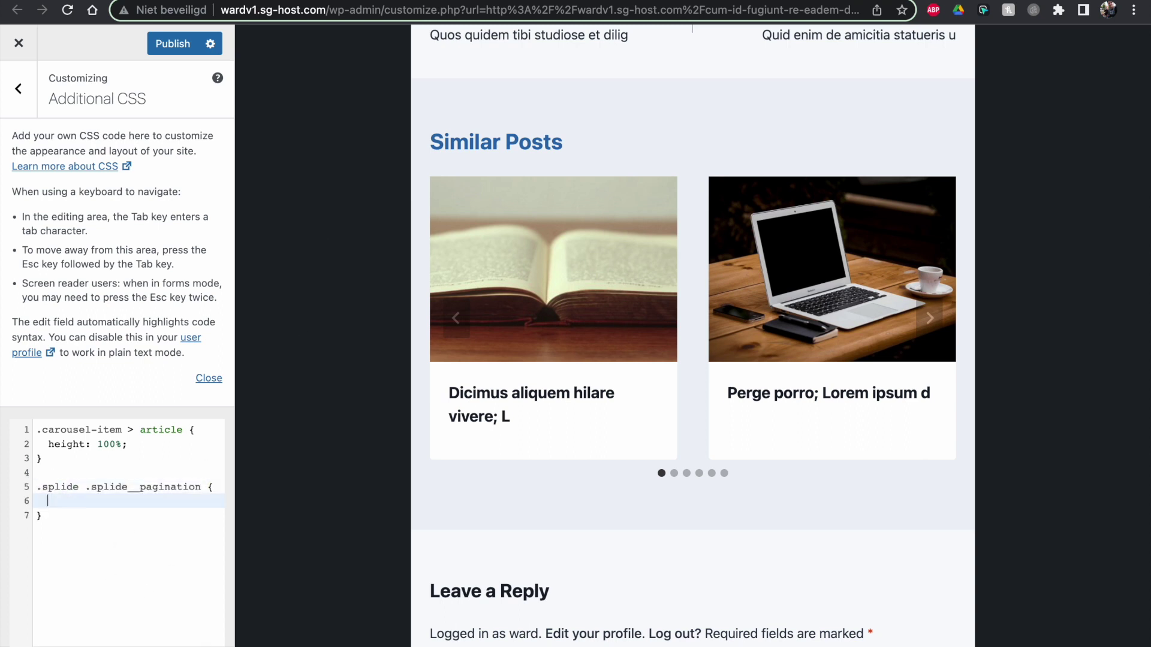
type("bottom: -50px;")
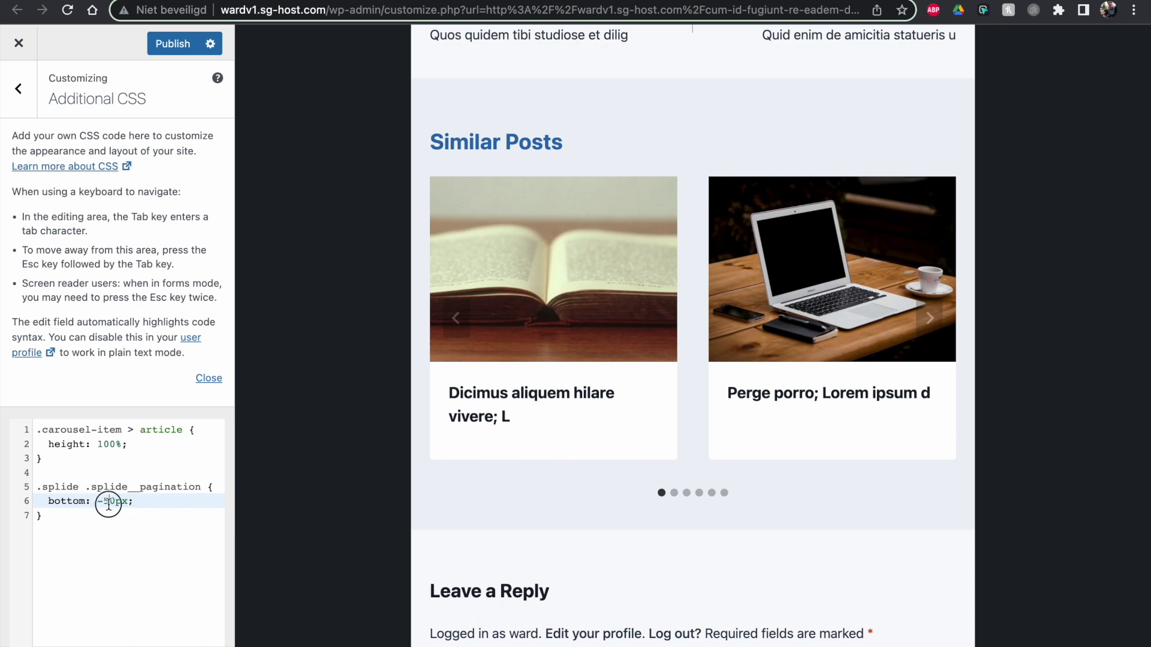
- Try -100px and -10px for the pagination bottom offset, then settle back on -50px
left_click_drag(103, 501, 106, 505)
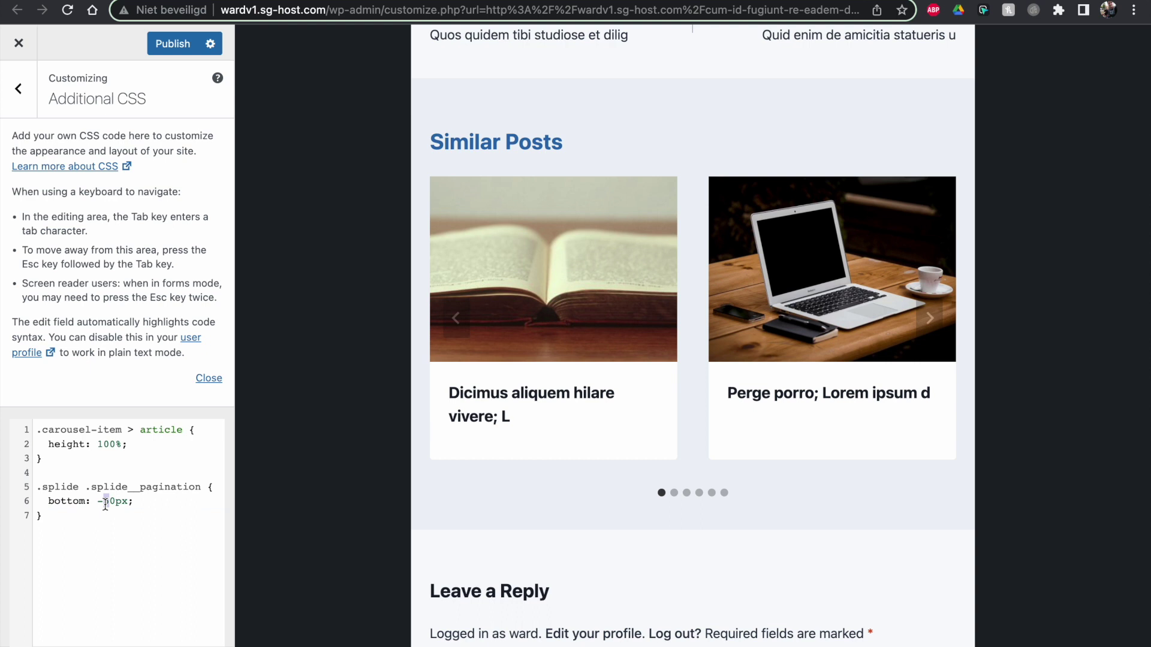
type("10")
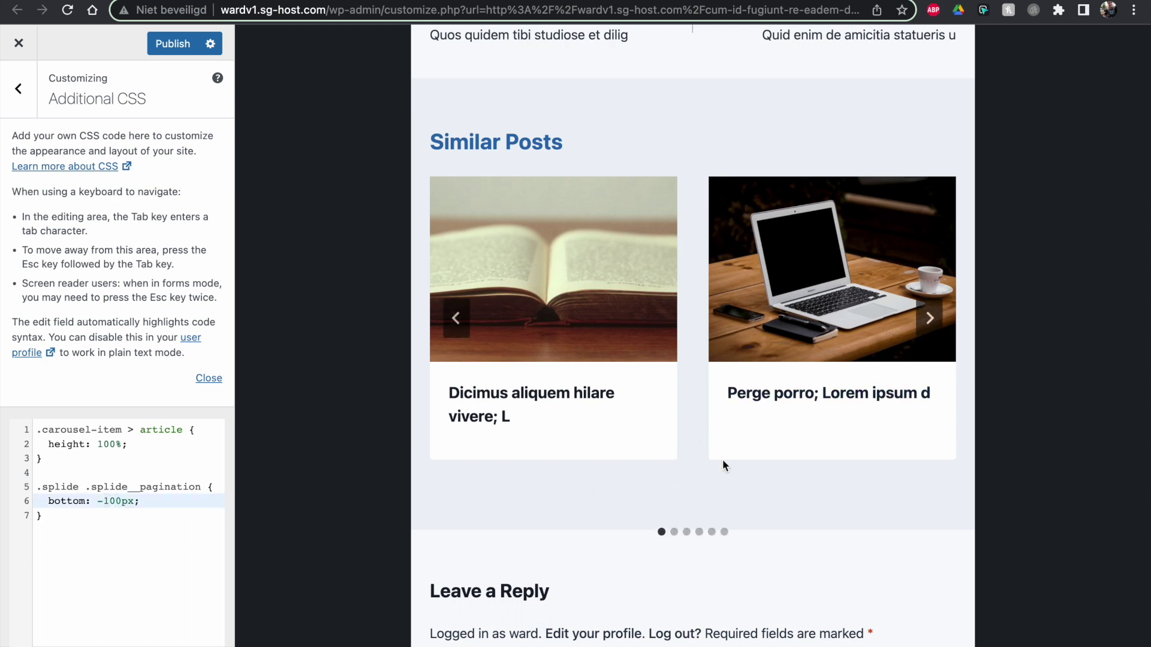
key("BackSpace")
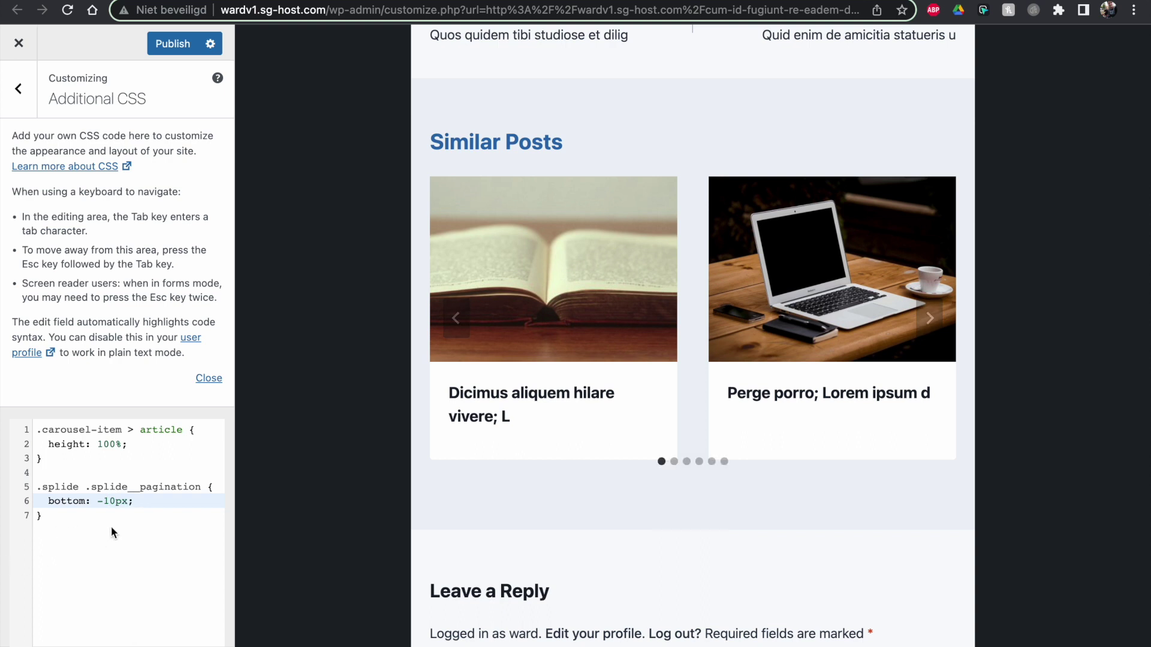
key("BackSpace")
type("5")
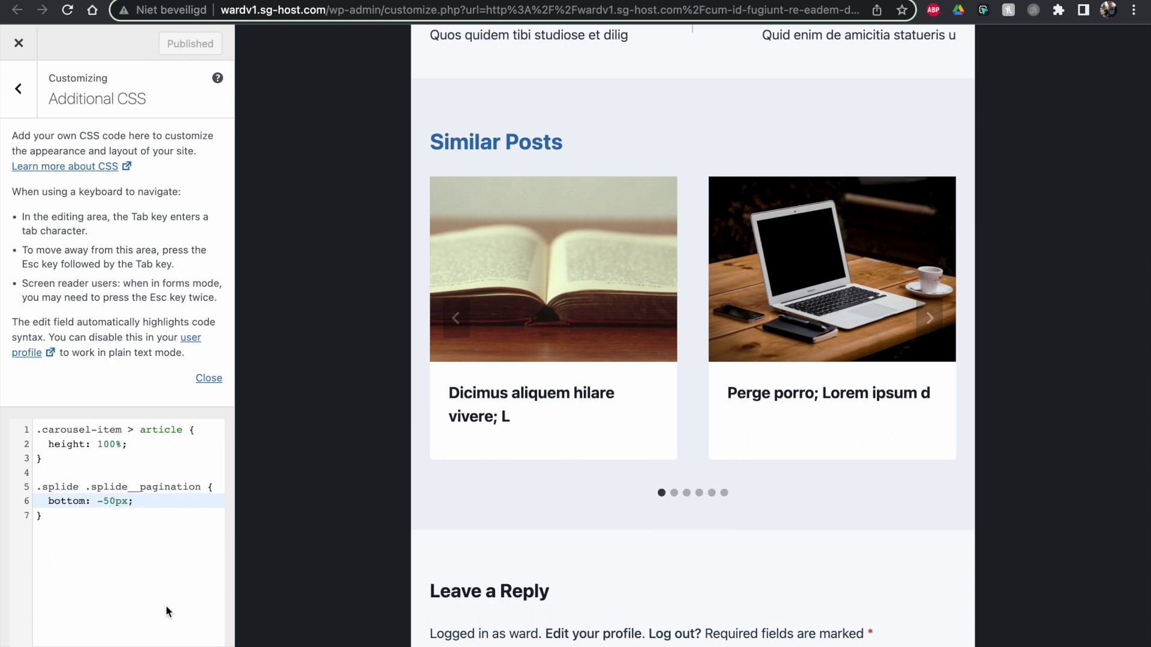
scroll(605, 537, "down", 2)
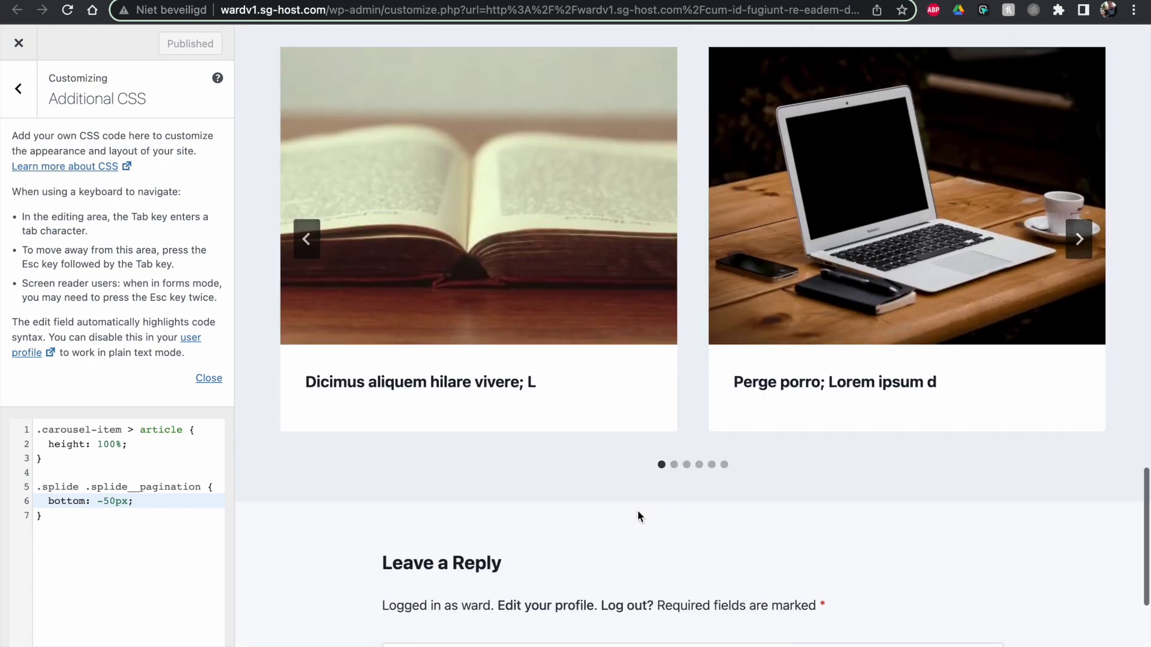
left_click(222, 645)
scroll(686, 424, "up", 5)
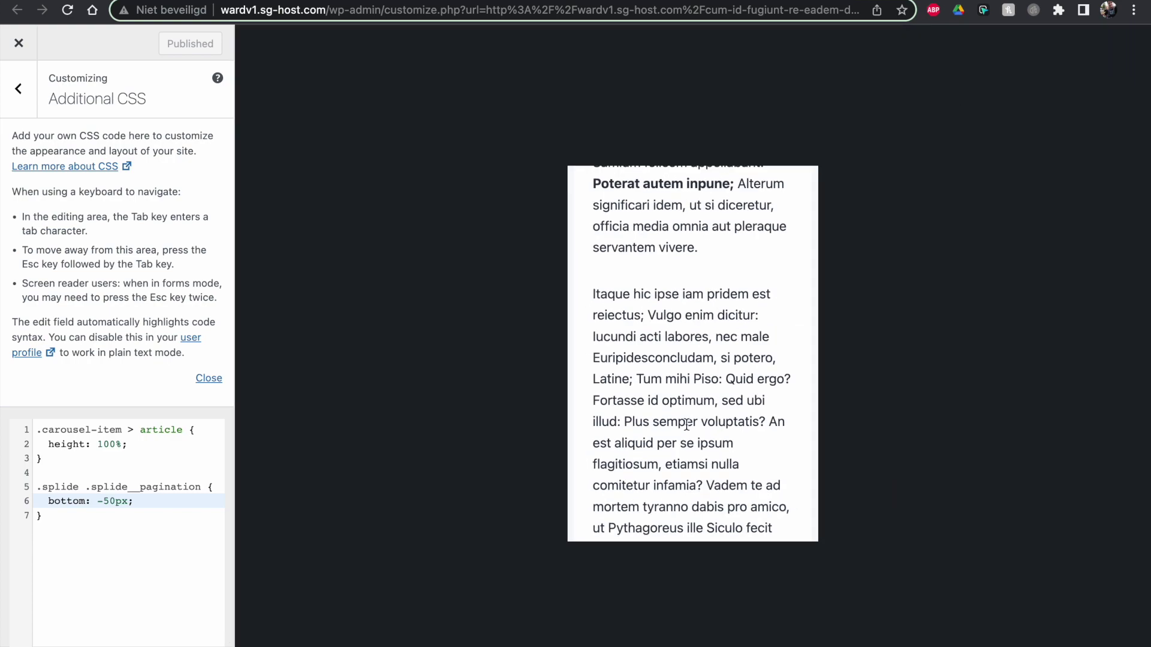
scroll(686, 424, "down", 5)
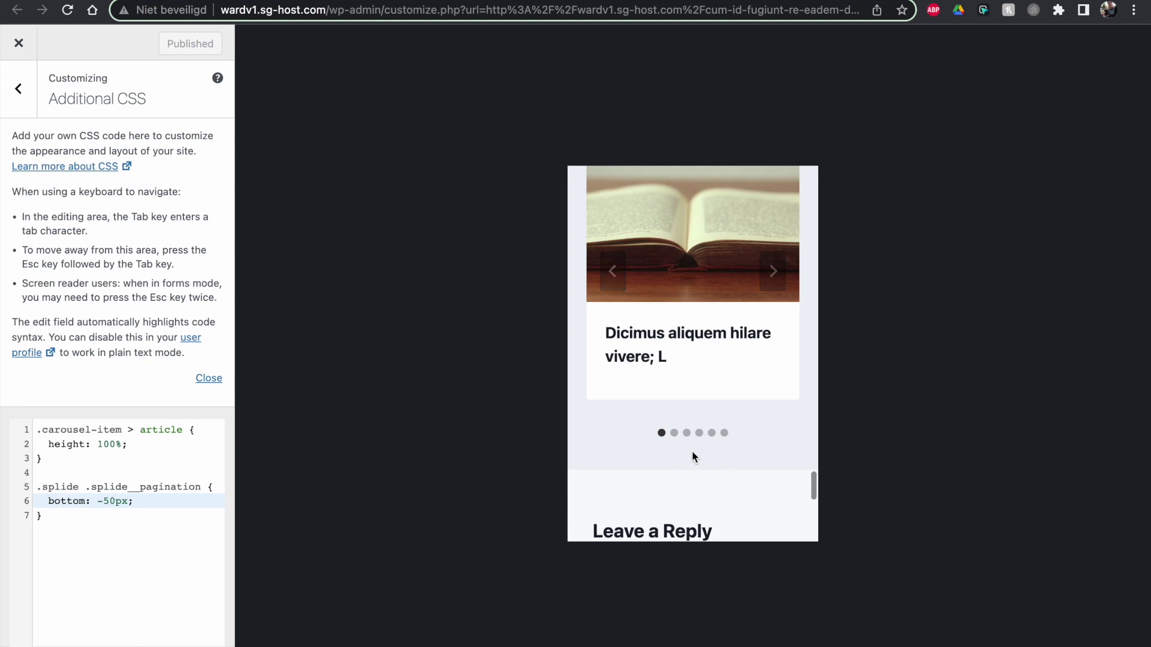
left_click(179, 643)
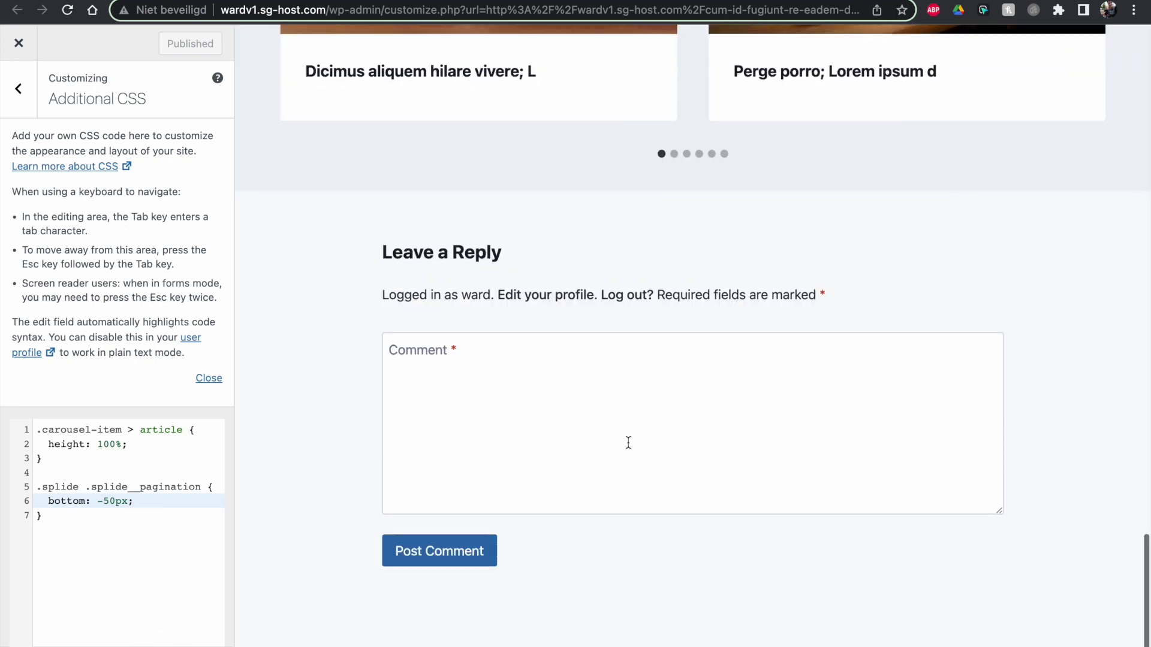
scroll(627, 442, "up", 3)
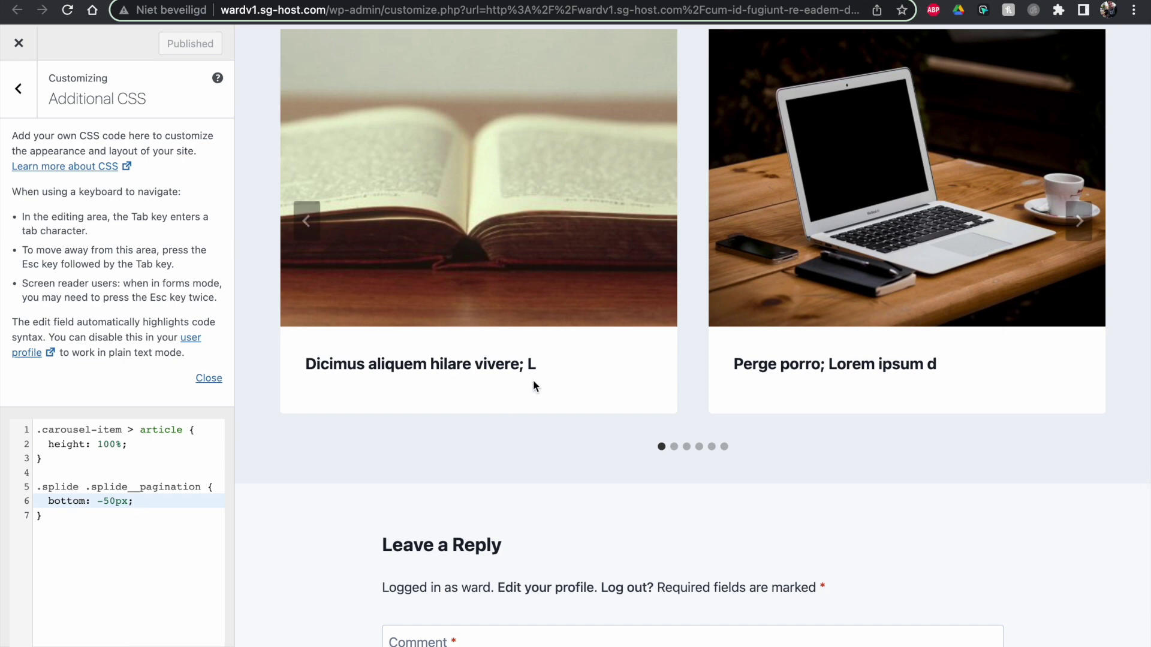
scroll(534, 380, "up", 3)
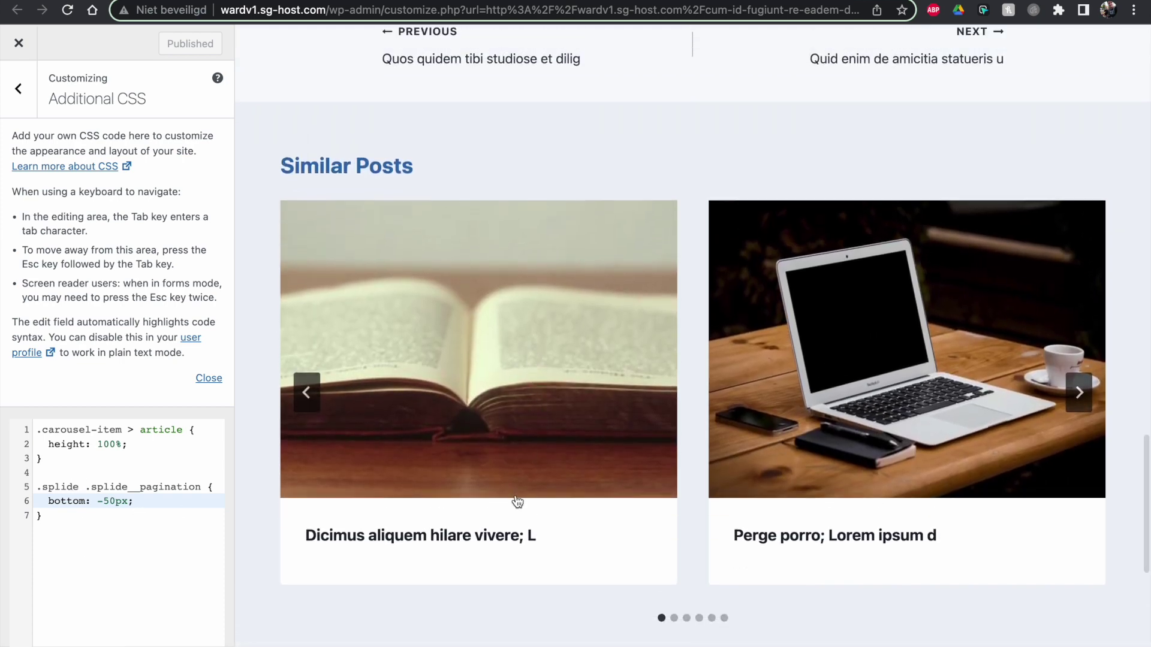
scroll(518, 502, "up", 3)
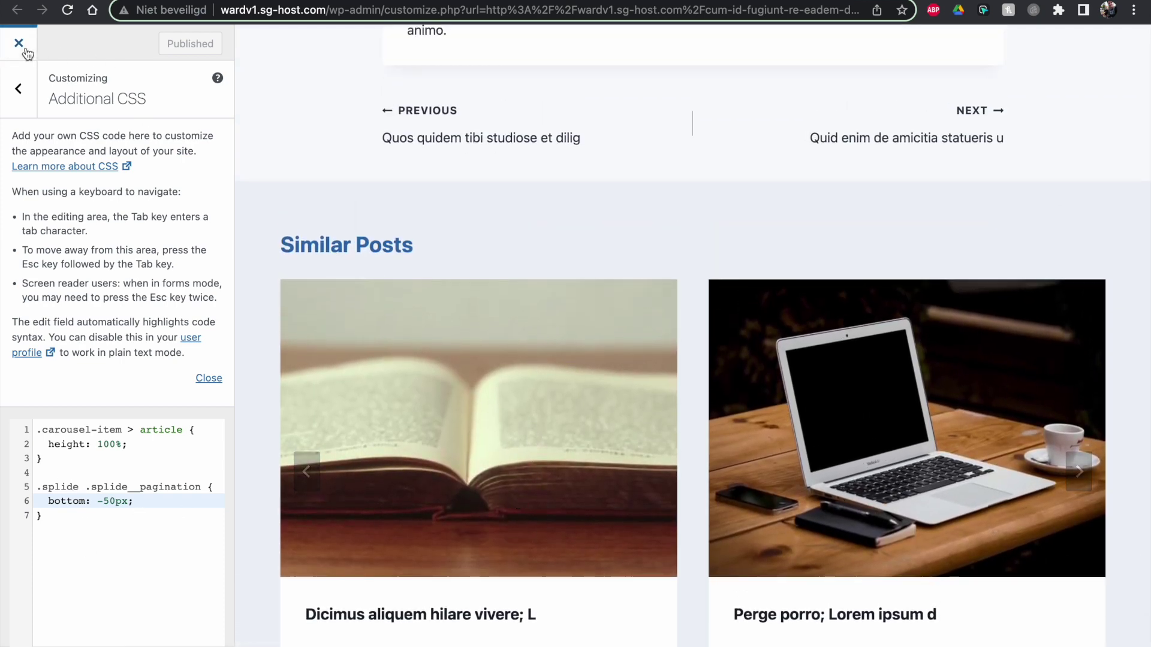